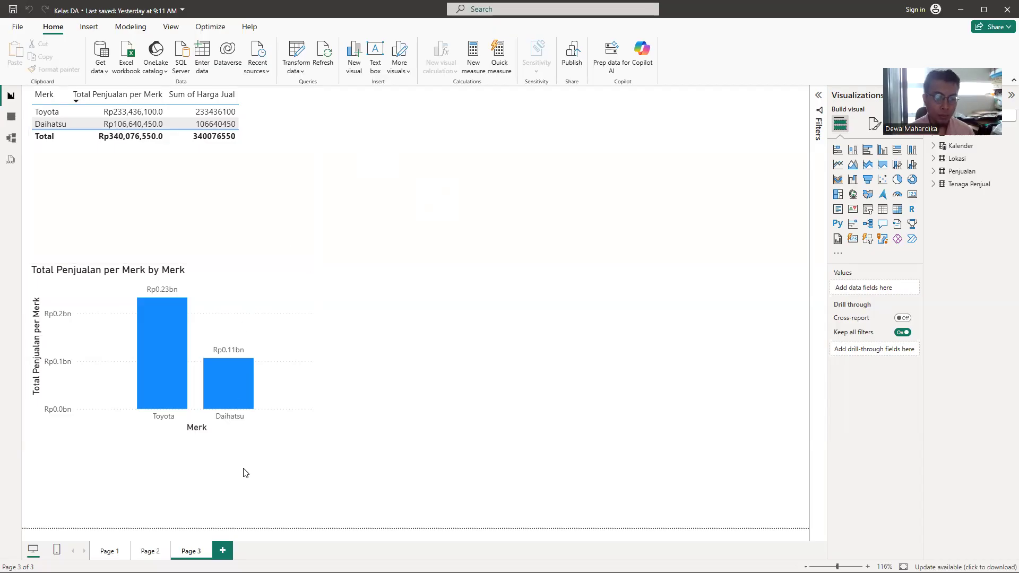
double_click(189, 552)
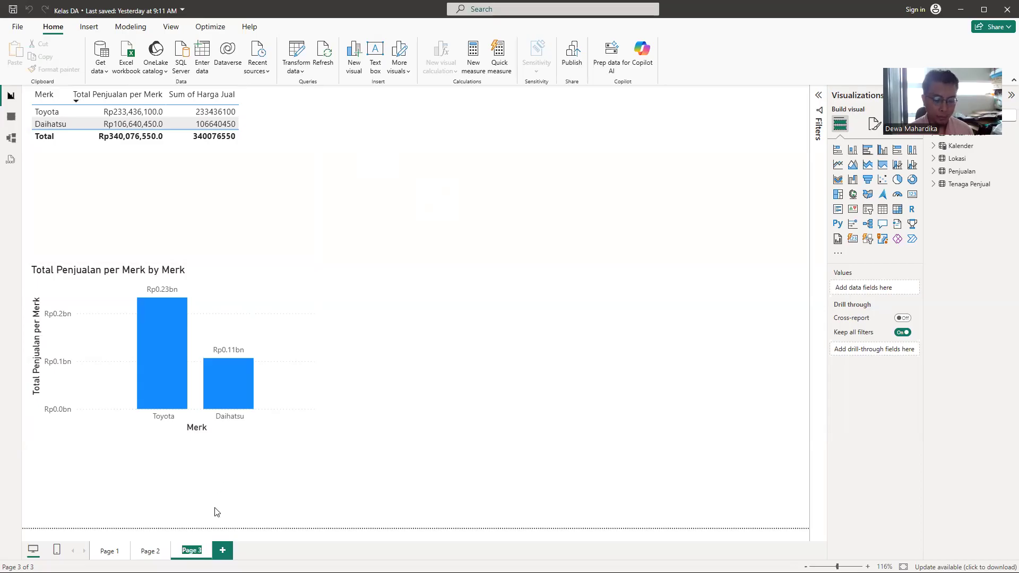
click(255, 498)
click(151, 551)
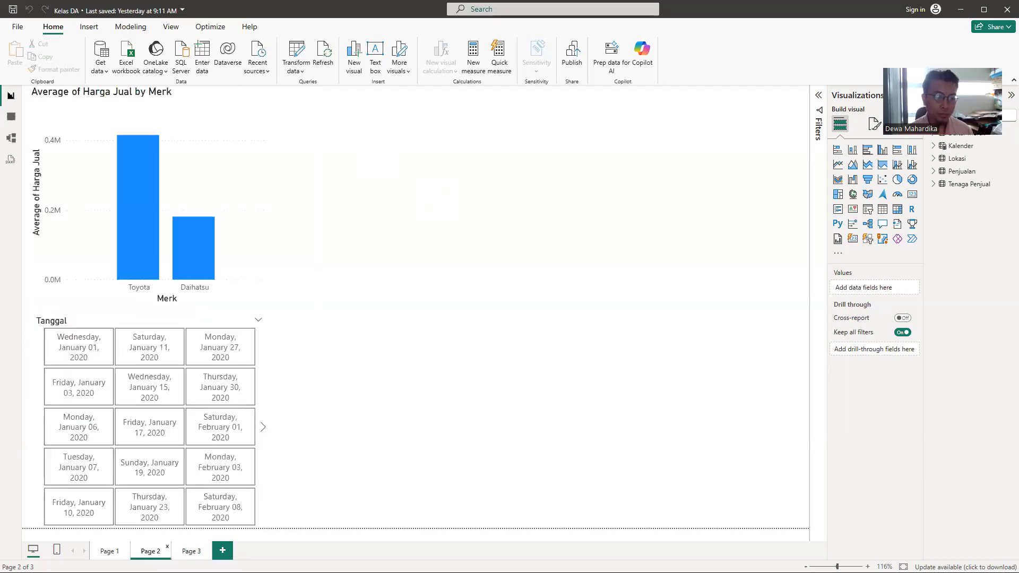
click(192, 552)
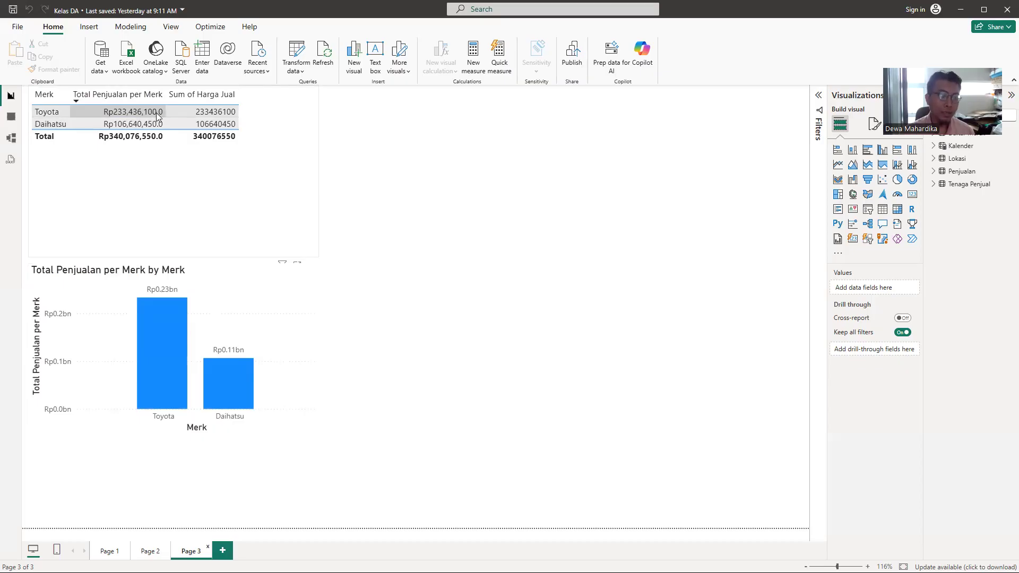
Step: Look through the rows of the Penjualan table in the table view and return to the report page
click(11, 118)
click(12, 138)
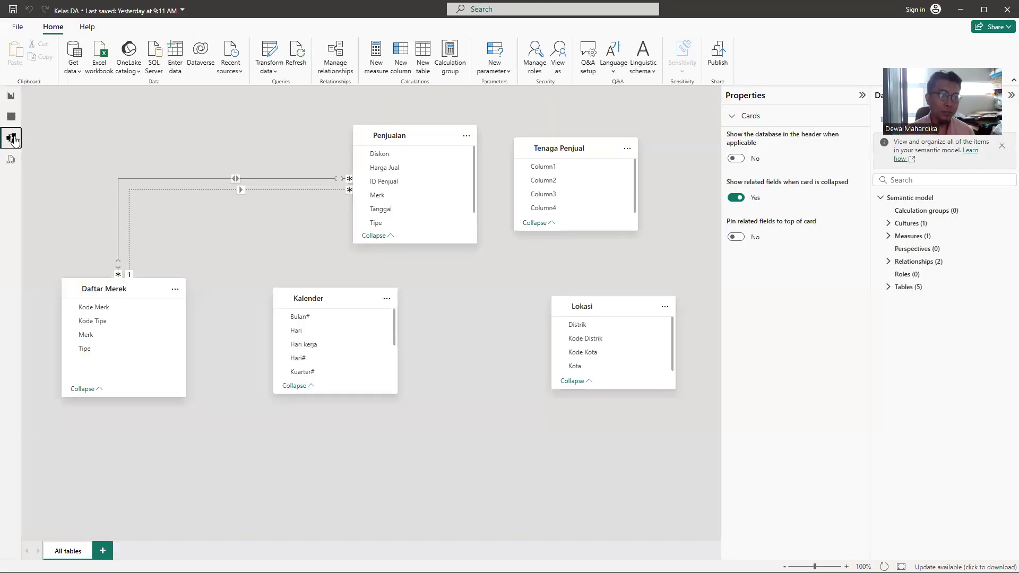
click(10, 116)
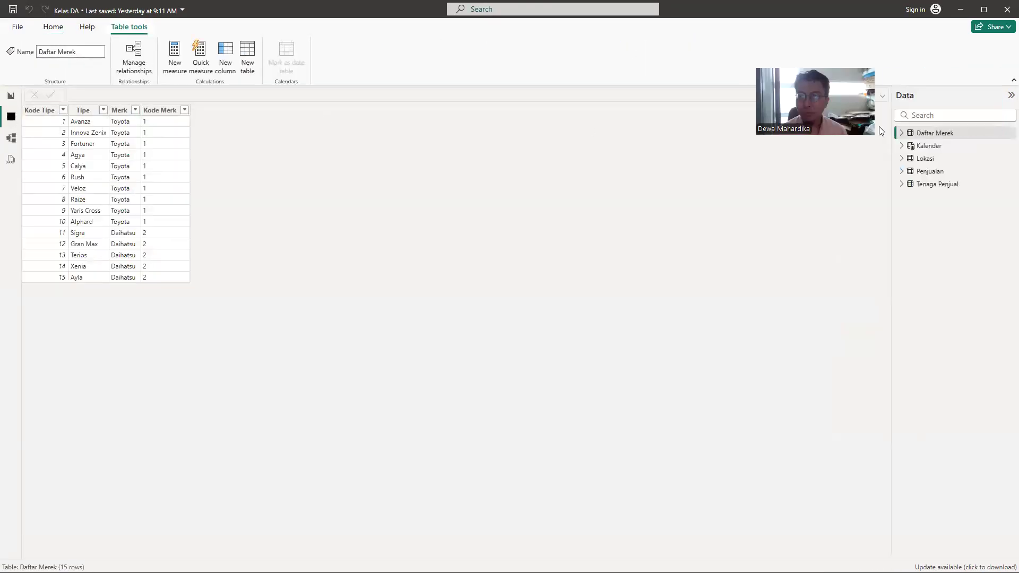
click(931, 171)
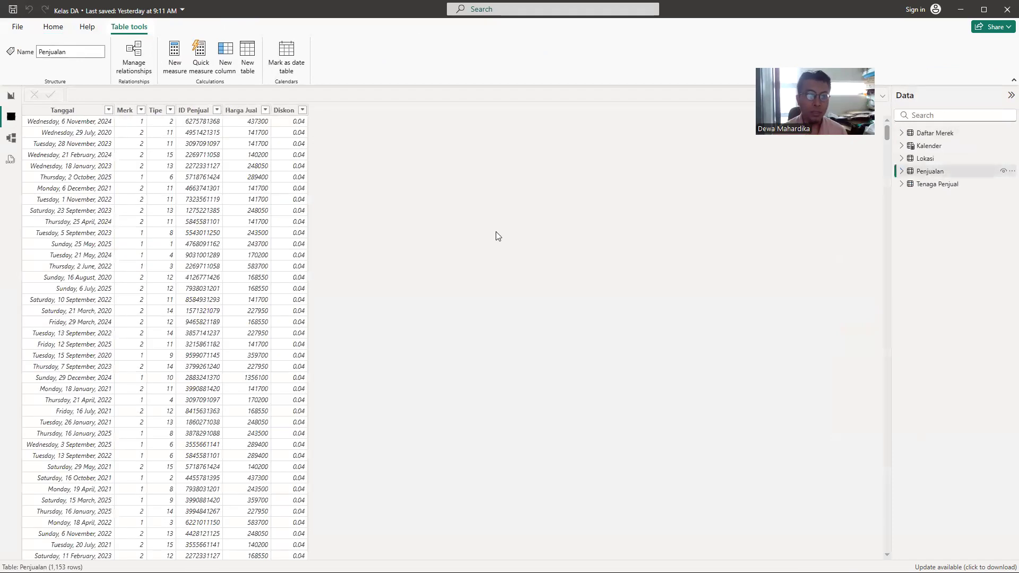
scroll(124, 192, down, 5)
scroll(123, 193, down, 20)
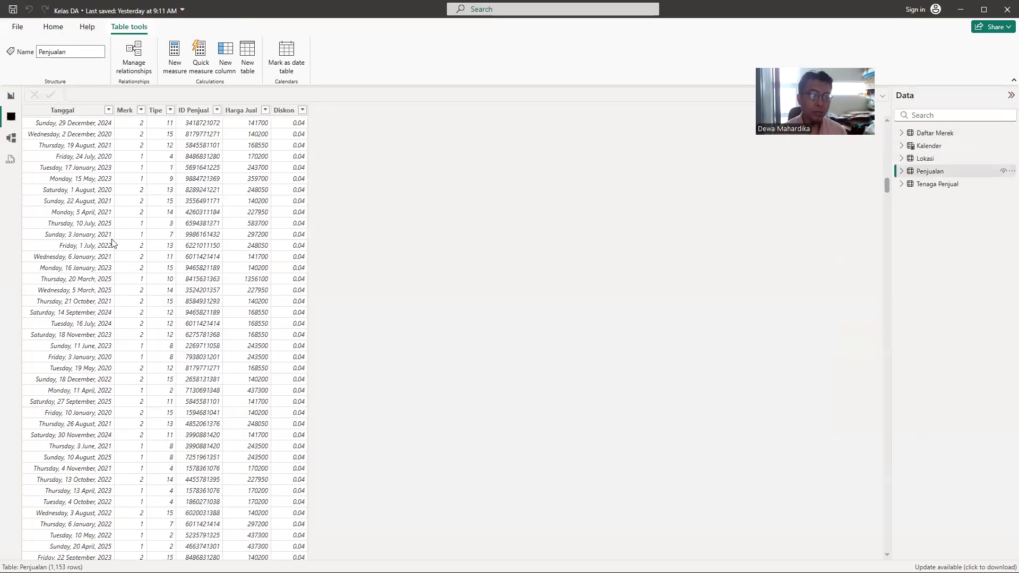
scroll(113, 241, up, 20)
scroll(112, 242, up, 17)
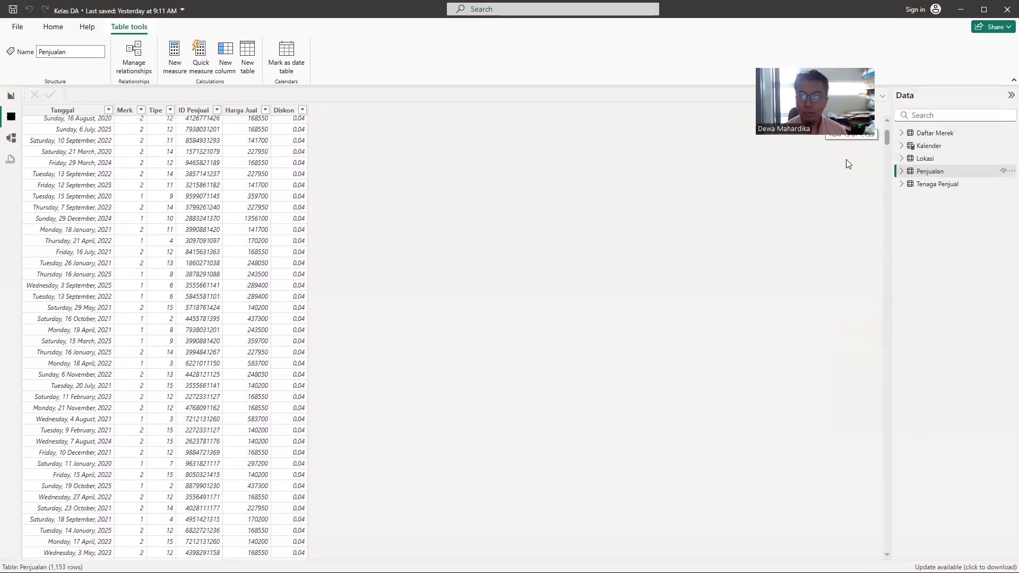
scroll(230, 211, up, 5)
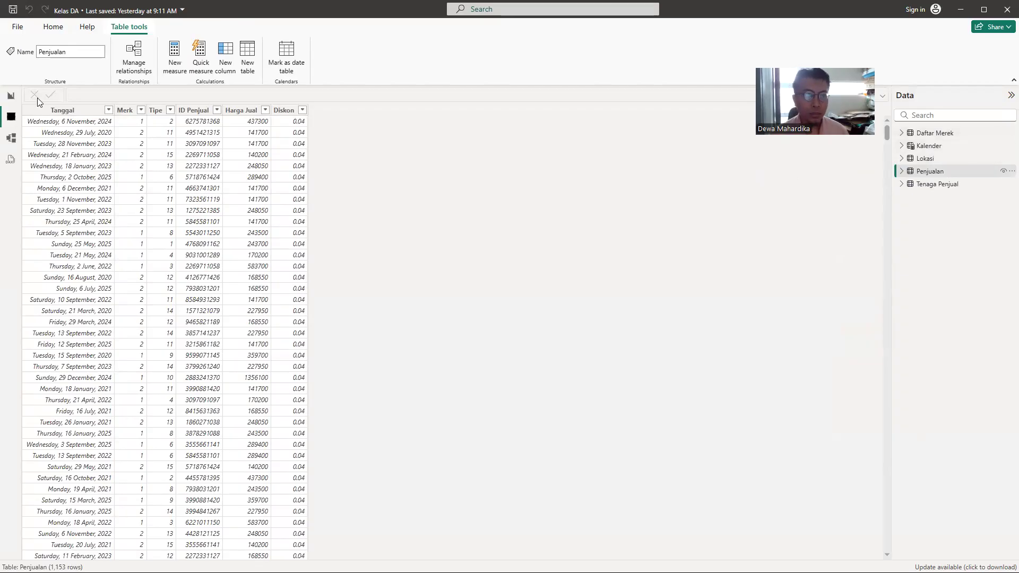
click(11, 96)
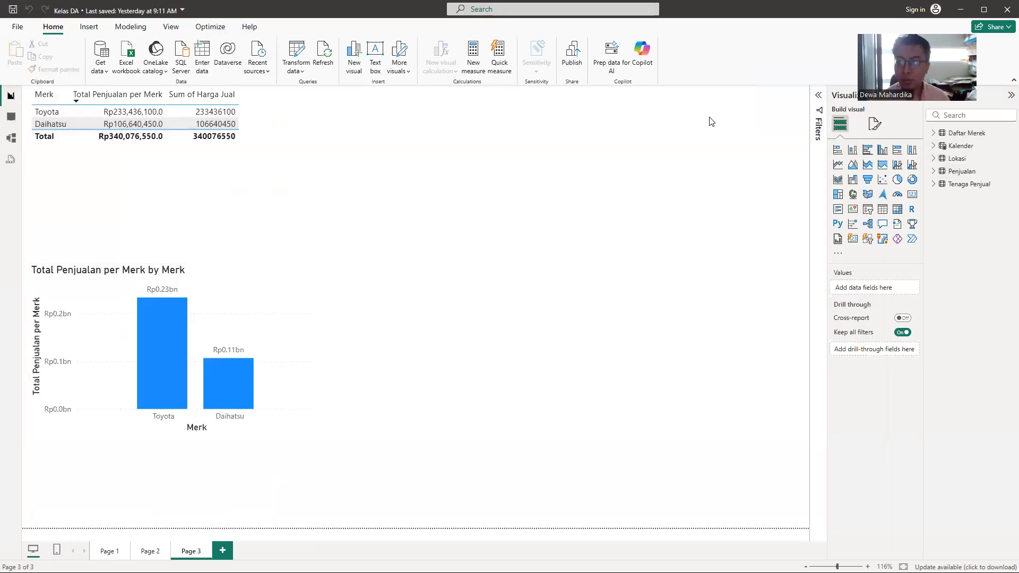
Step: Open the data label formatting of the Total Penjualan per Merk column chart and toggle its label values off and back on
click(312, 326)
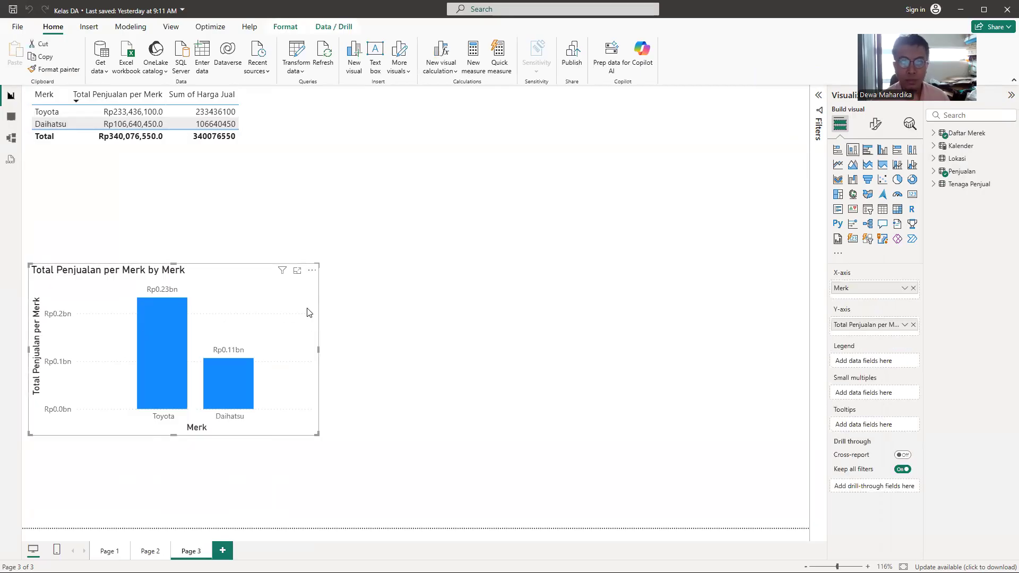
click(281, 149)
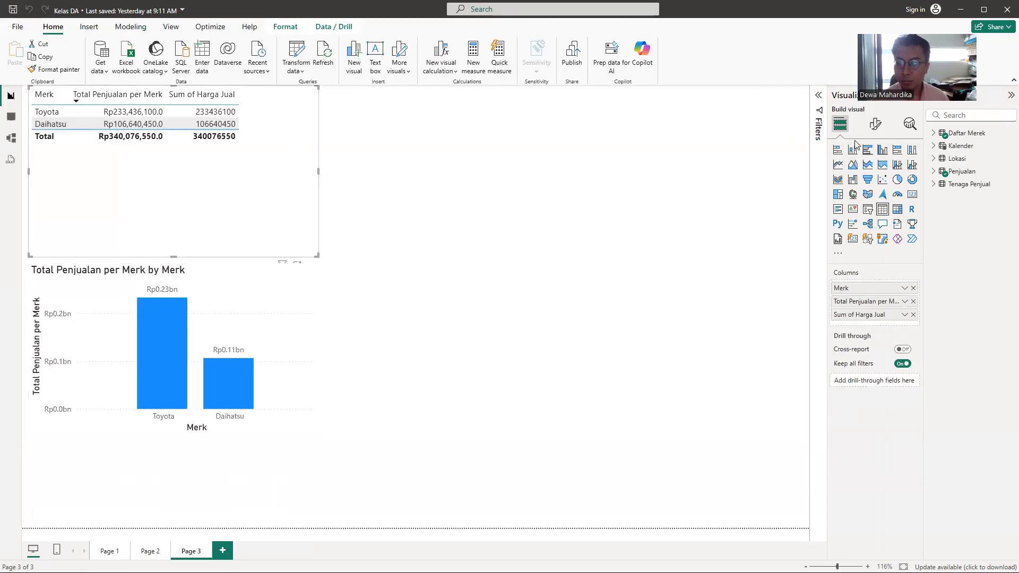
click(306, 299)
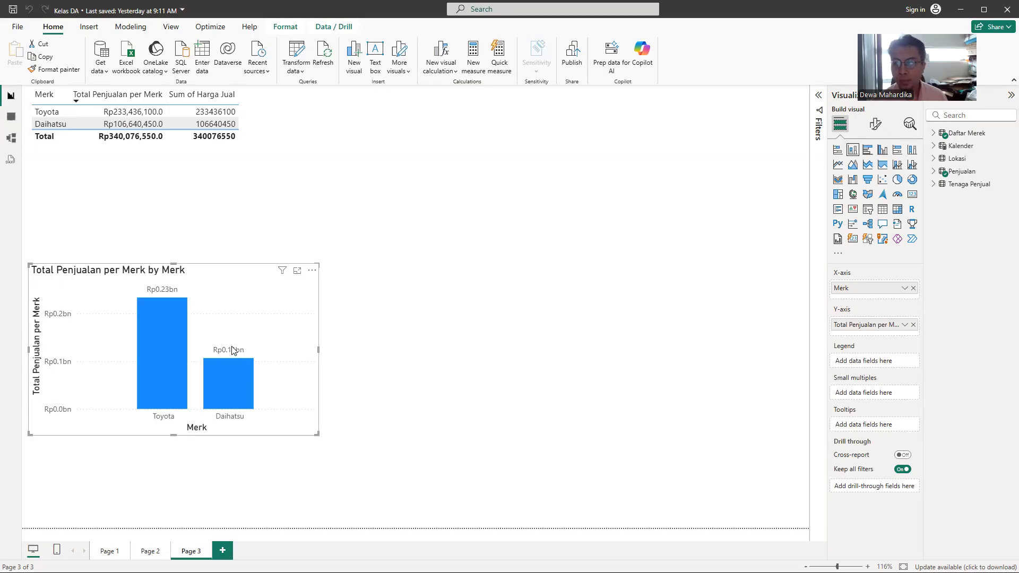
click(876, 128)
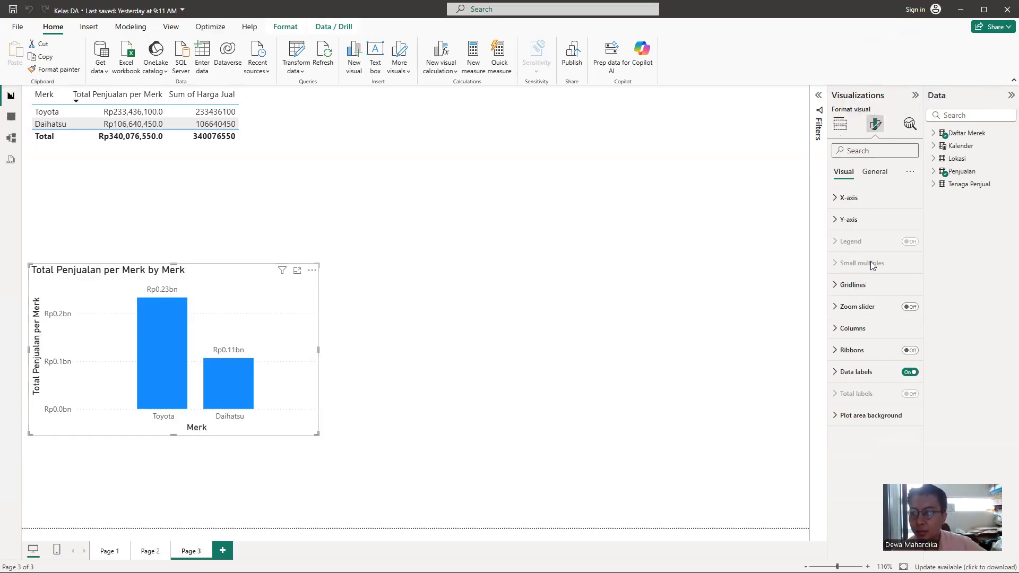
click(868, 373)
scroll(861, 304, down, 4)
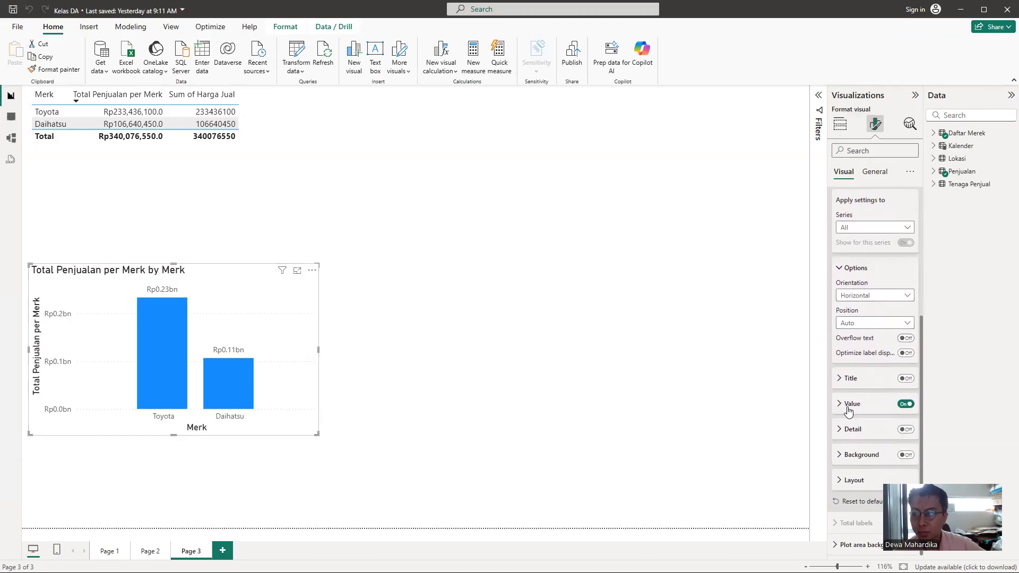
click(905, 405)
click(906, 405)
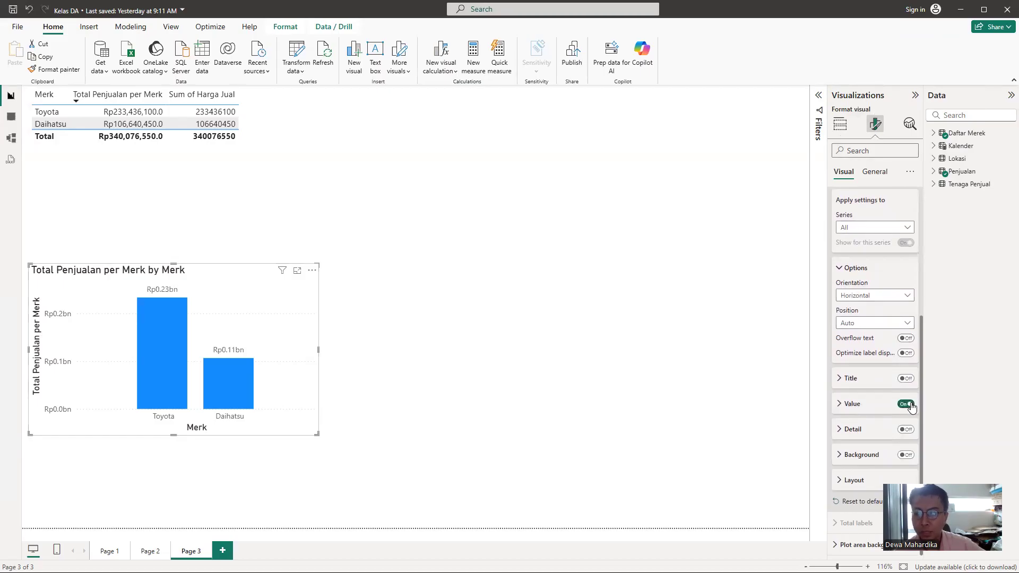
Step: Try Thousands as the display units of the column chart's data label values and set them to None
click(844, 406)
scroll(853, 350, down, 5)
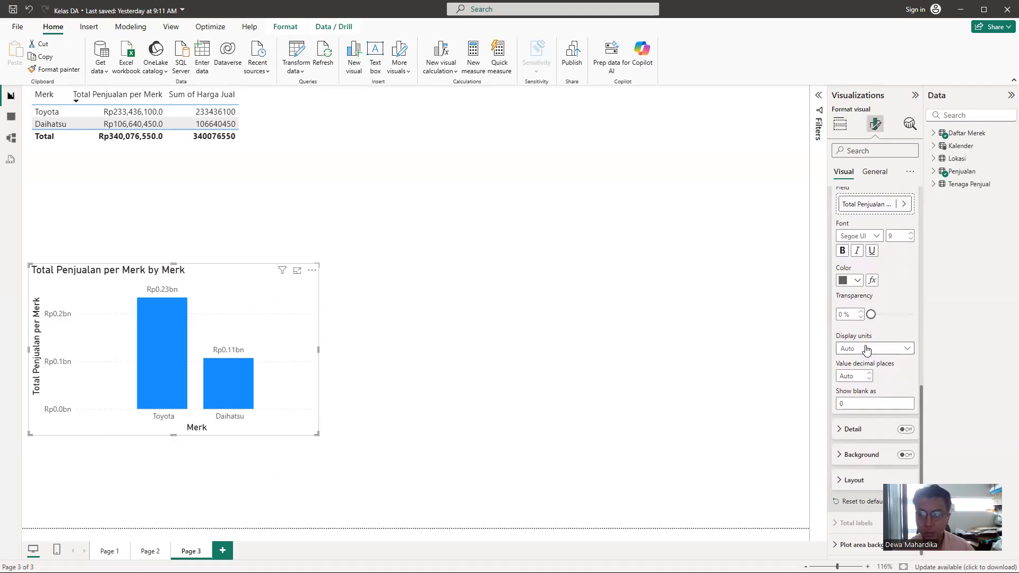
click(866, 349)
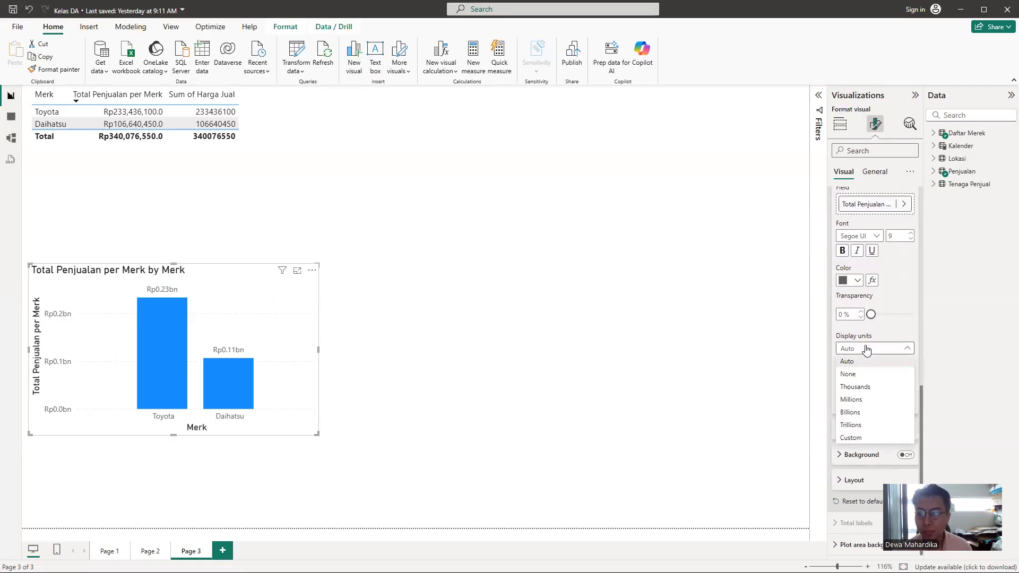
click(864, 387)
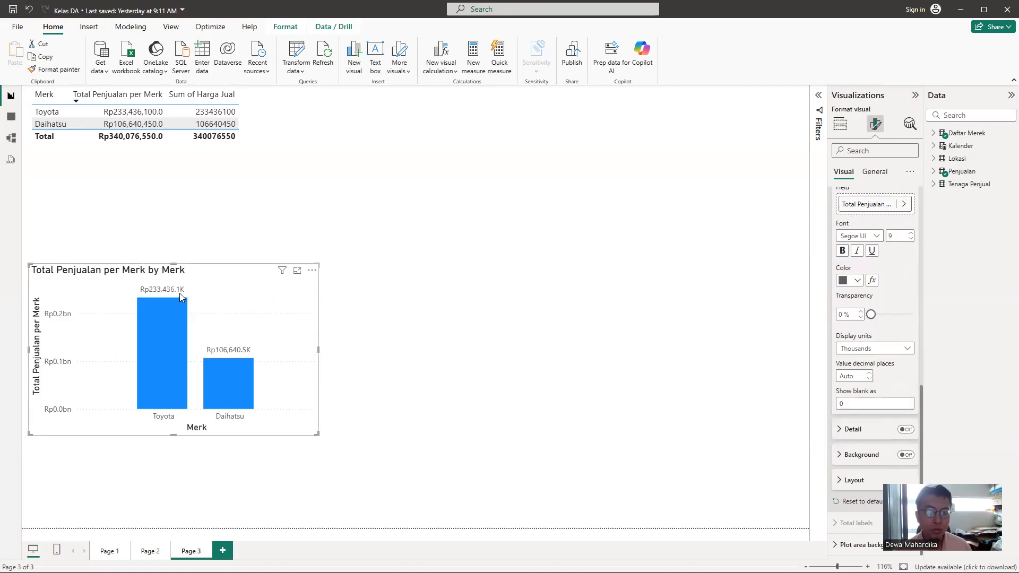
click(863, 353)
click(848, 372)
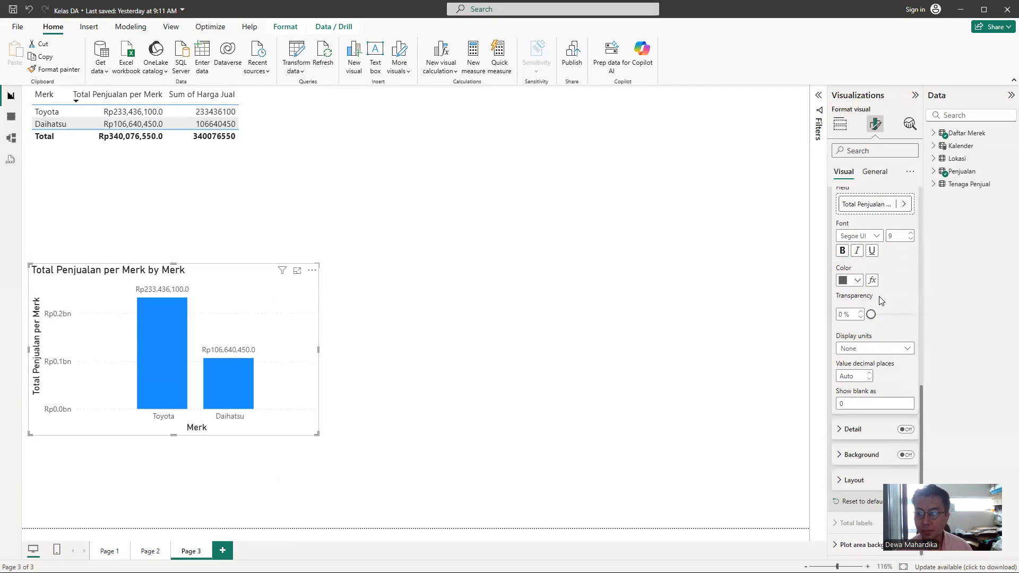
scroll(881, 302, up, 3)
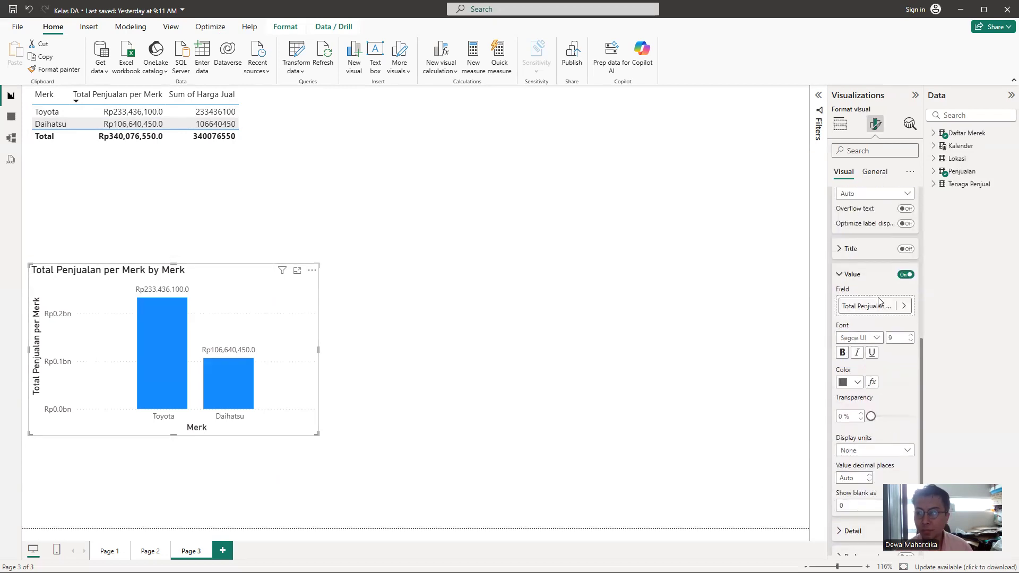
click(840, 280)
click(840, 268)
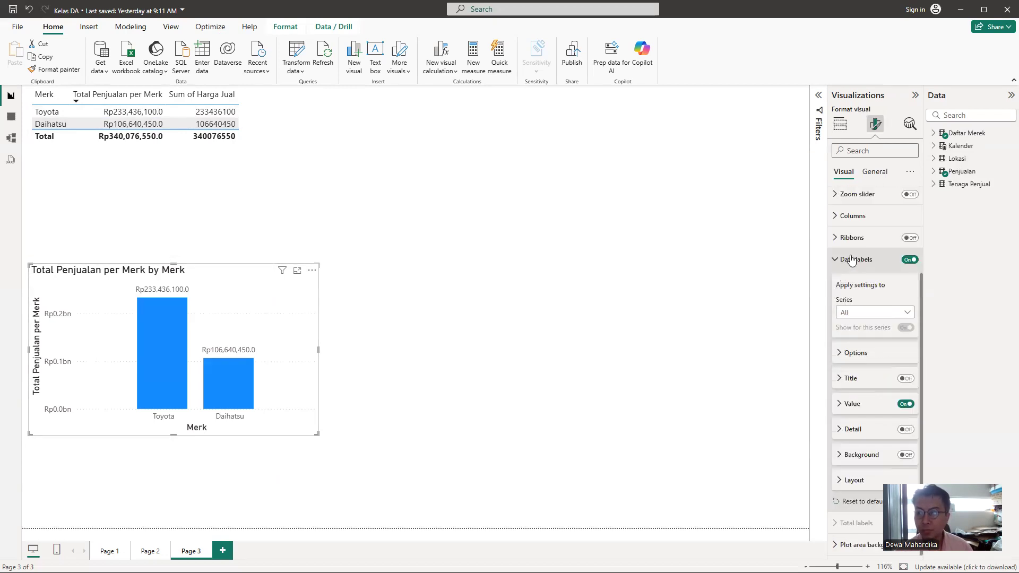
click(837, 263)
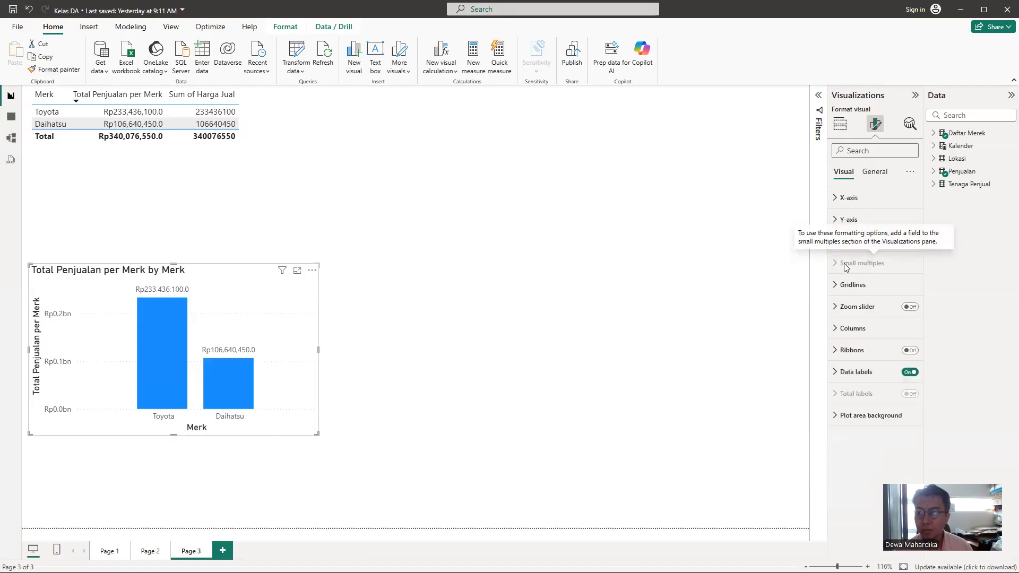
Step: Try showing titles on the column chart's data labels and switch them off again
click(843, 373)
scroll(852, 351, down, 2)
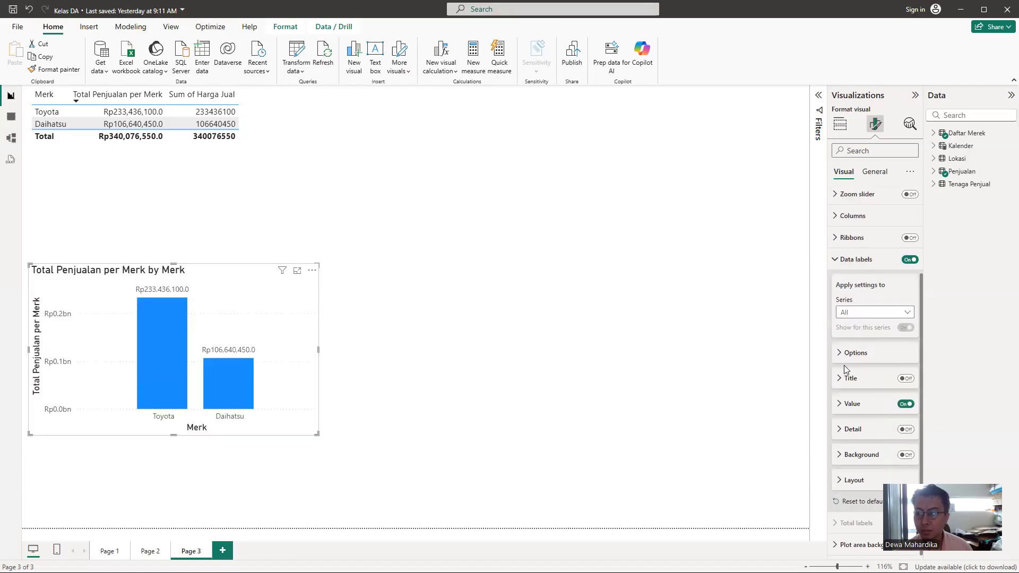
click(839, 379)
click(906, 379)
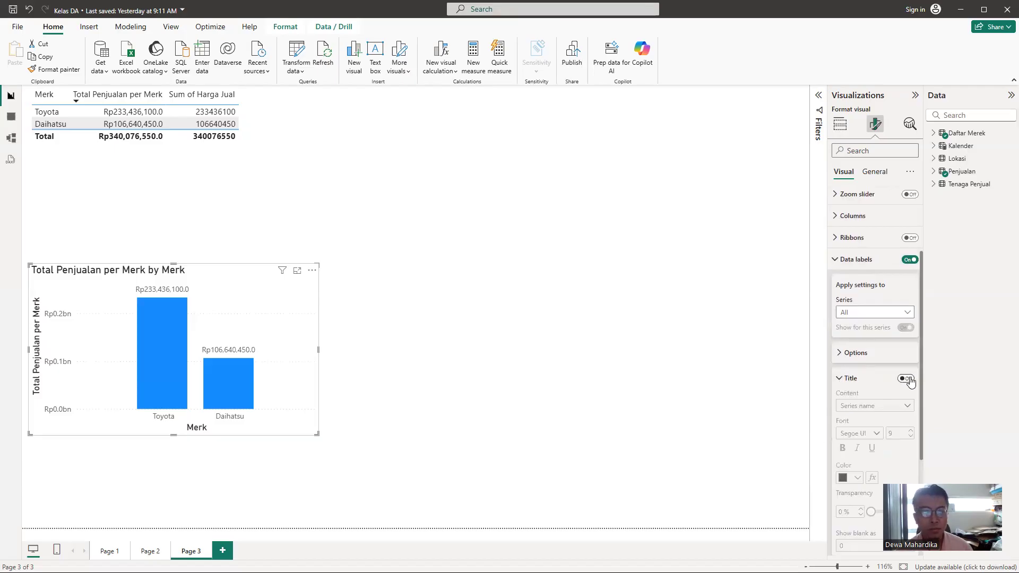
click(908, 379)
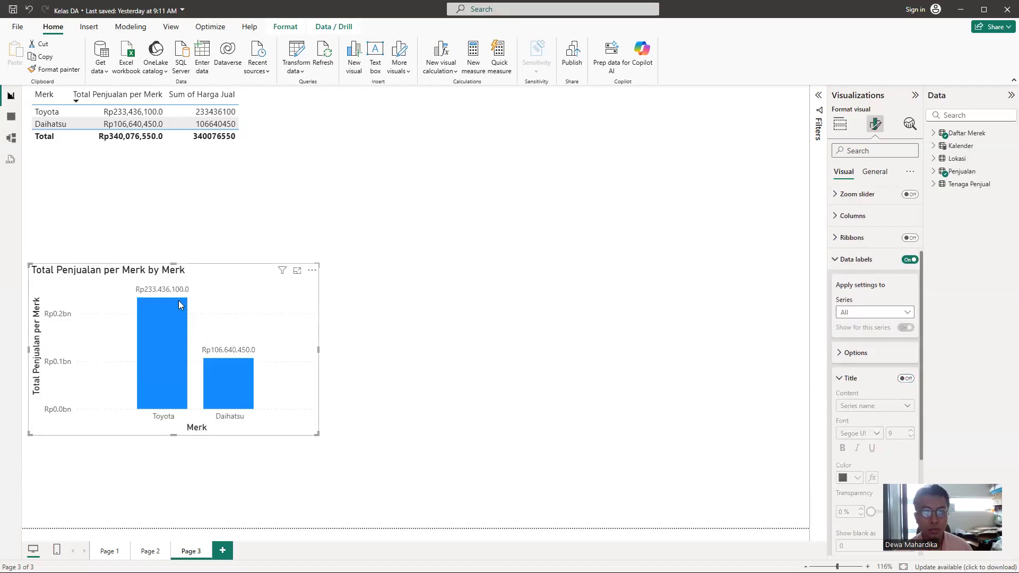
click(907, 378)
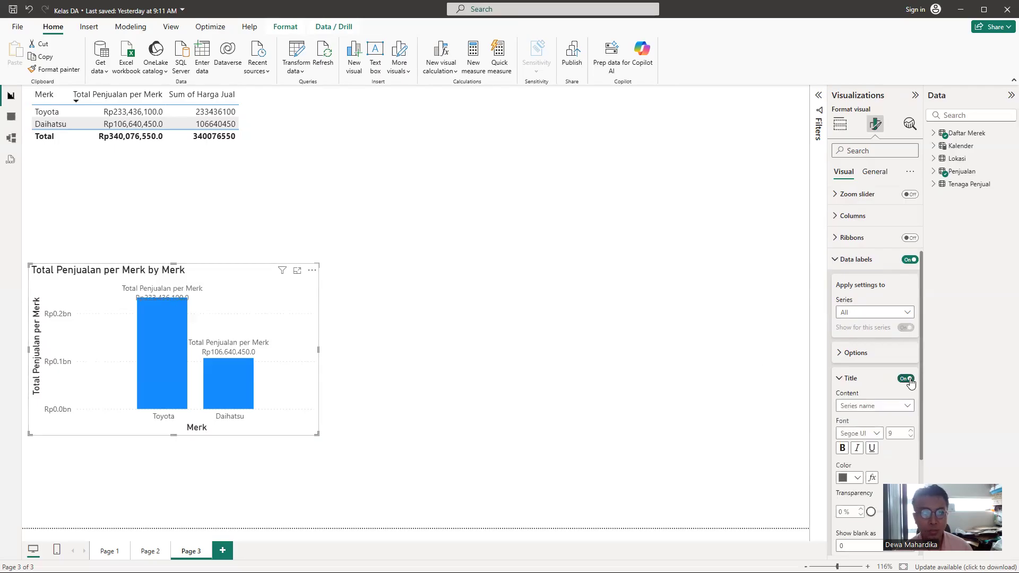
click(907, 379)
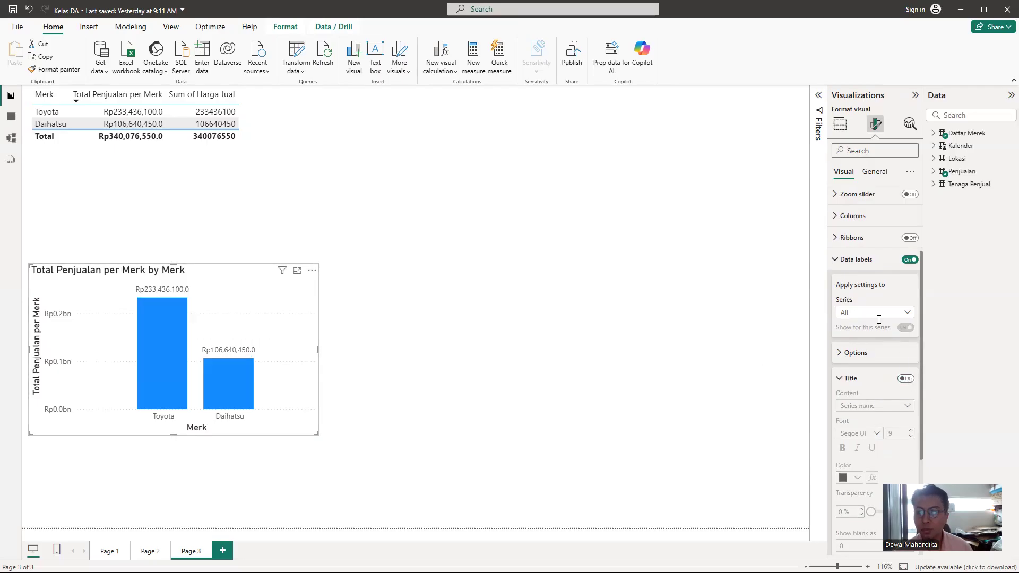
Step: Change the column chart's title text to "Total Penjualan per Merk (Rp 000)"
scroll(867, 235, up, 1)
scroll(858, 239, up, 1)
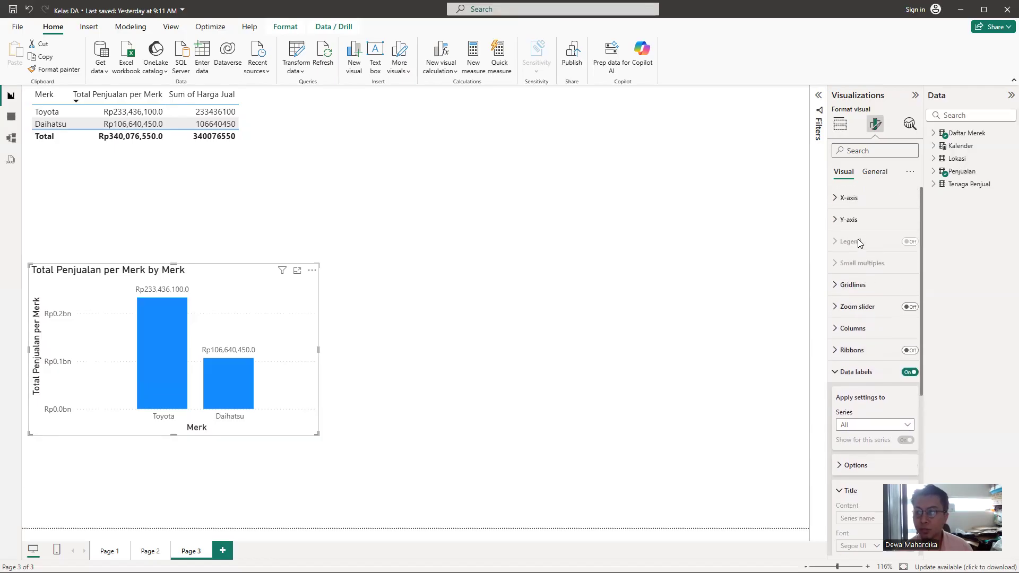
click(875, 172)
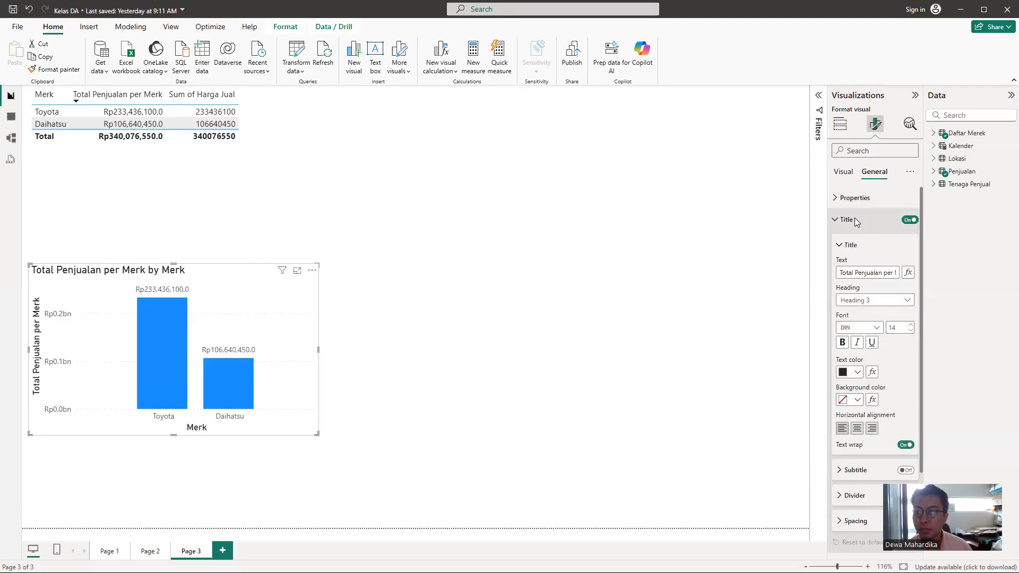
click(873, 272)
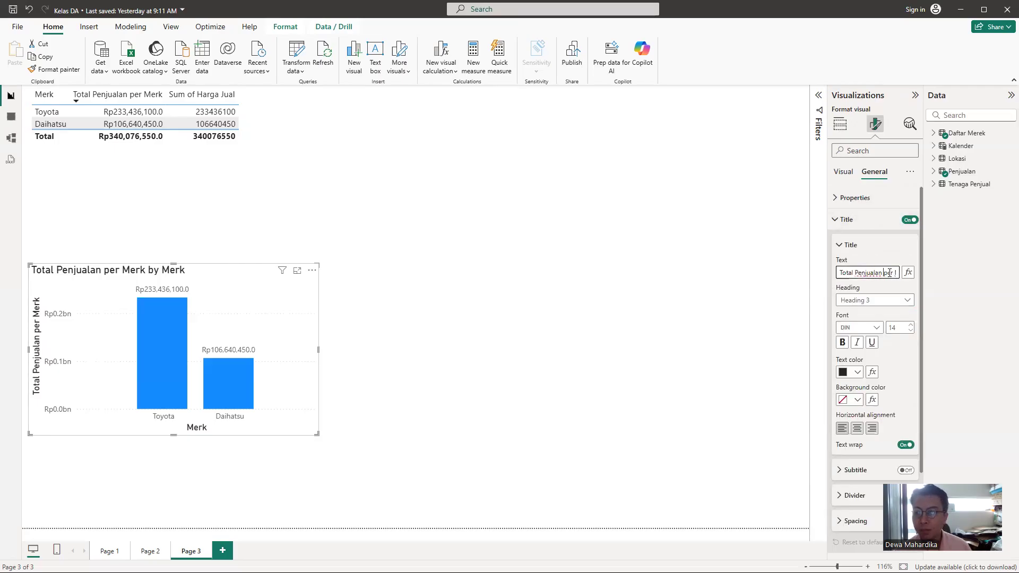
key(End)
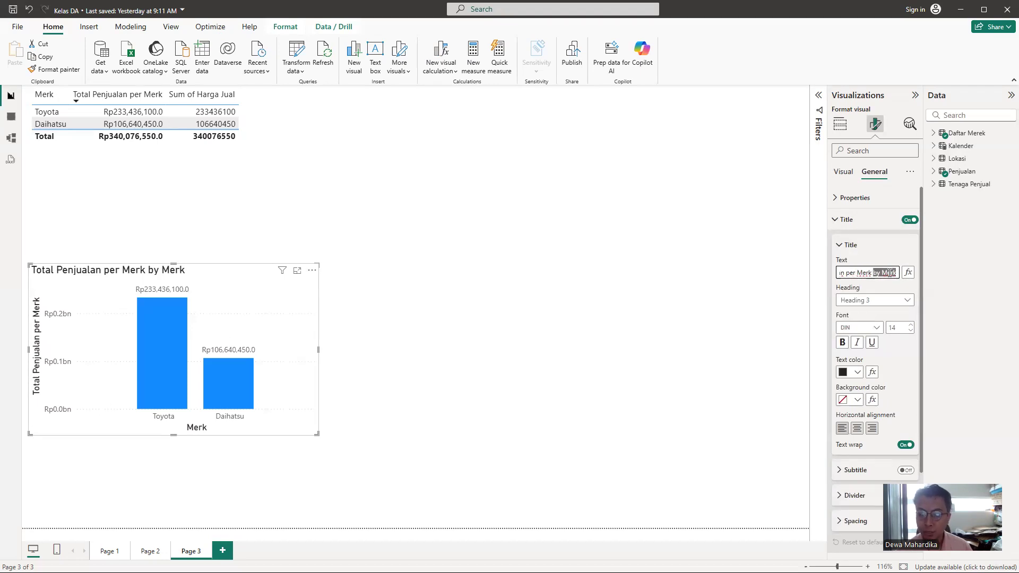
key(BackSpace)
text((Rp 000)
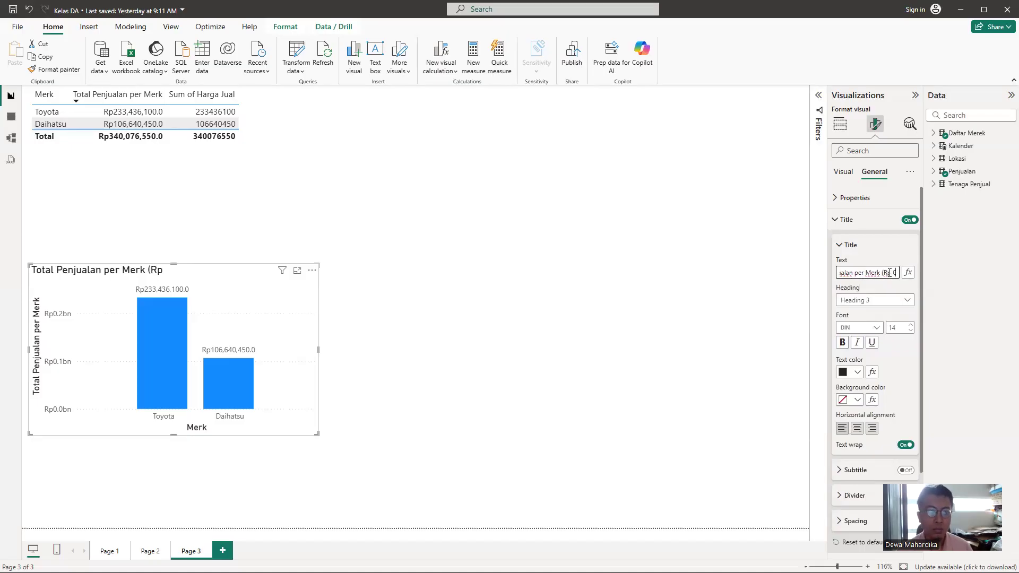
text())
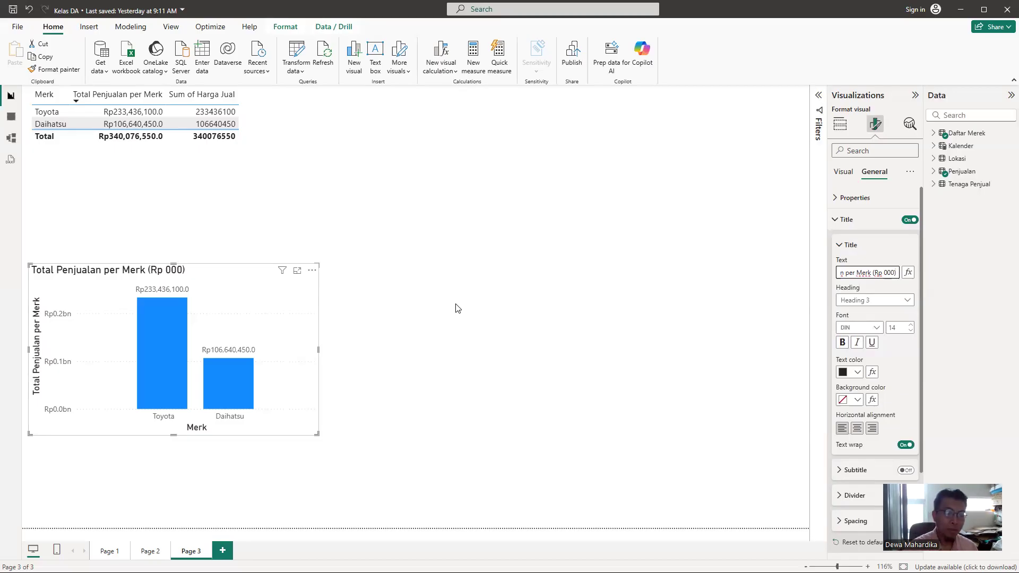
click(311, 341)
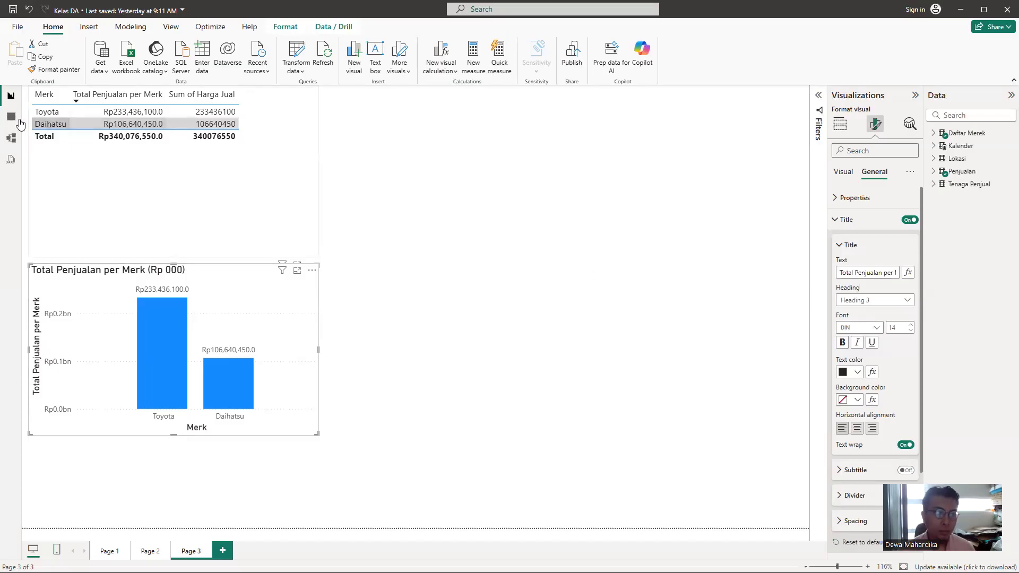
Step: Show the data model diagram, select the Kalender table and collapse the properties pane
click(11, 138)
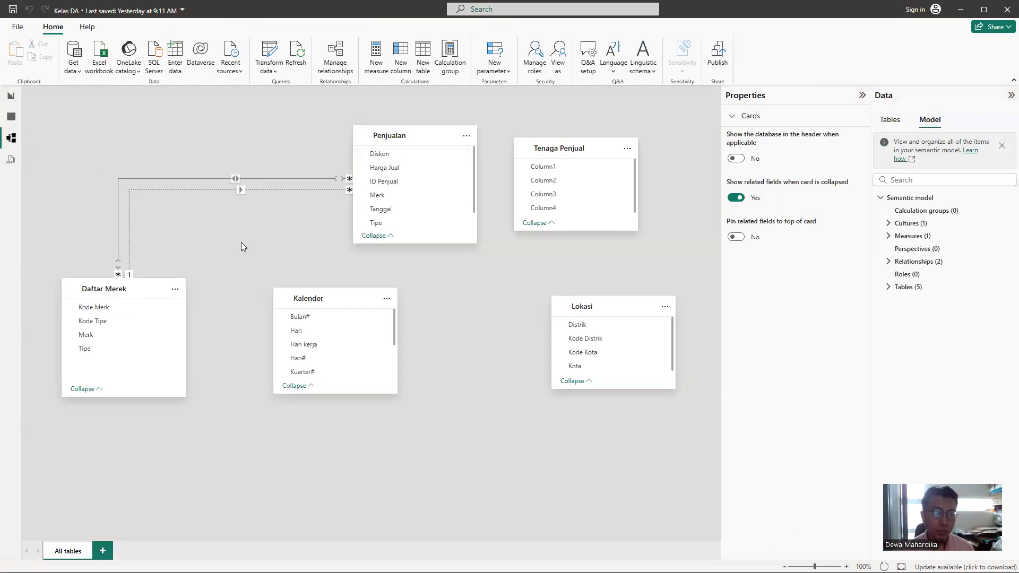
click(337, 300)
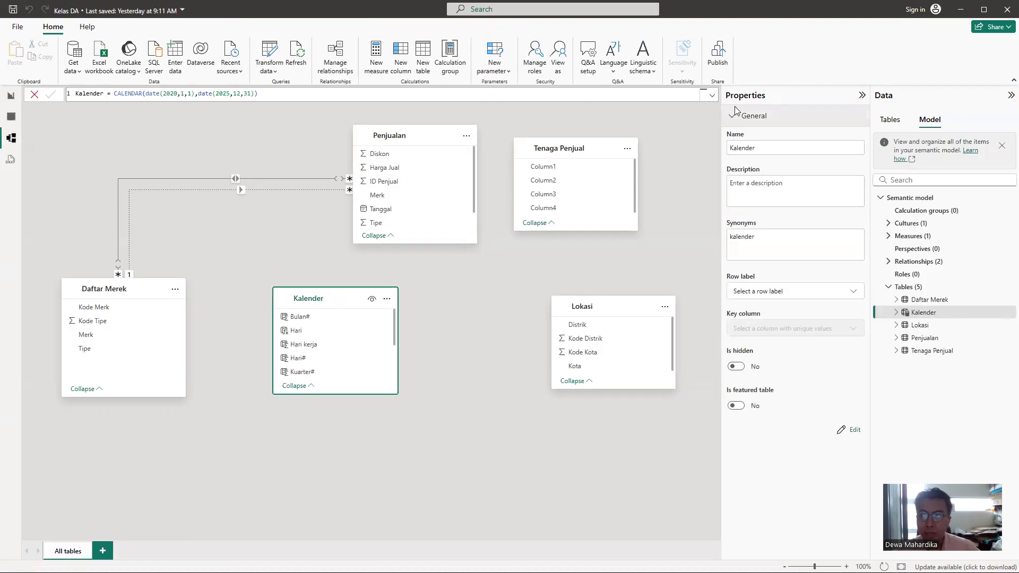
click(862, 96)
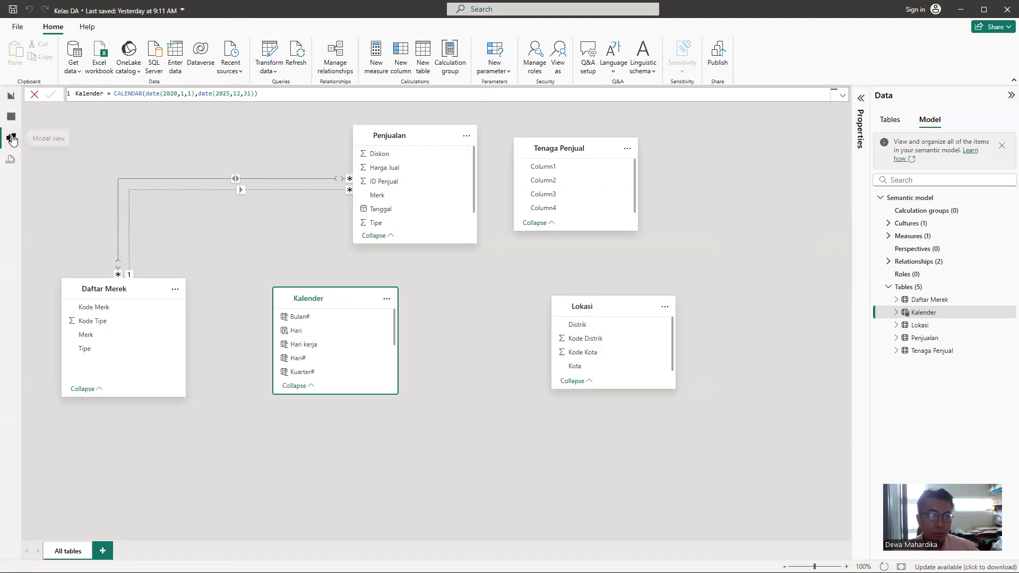
Step: Examine the Kalender table's rows and fields in the table view
click(11, 117)
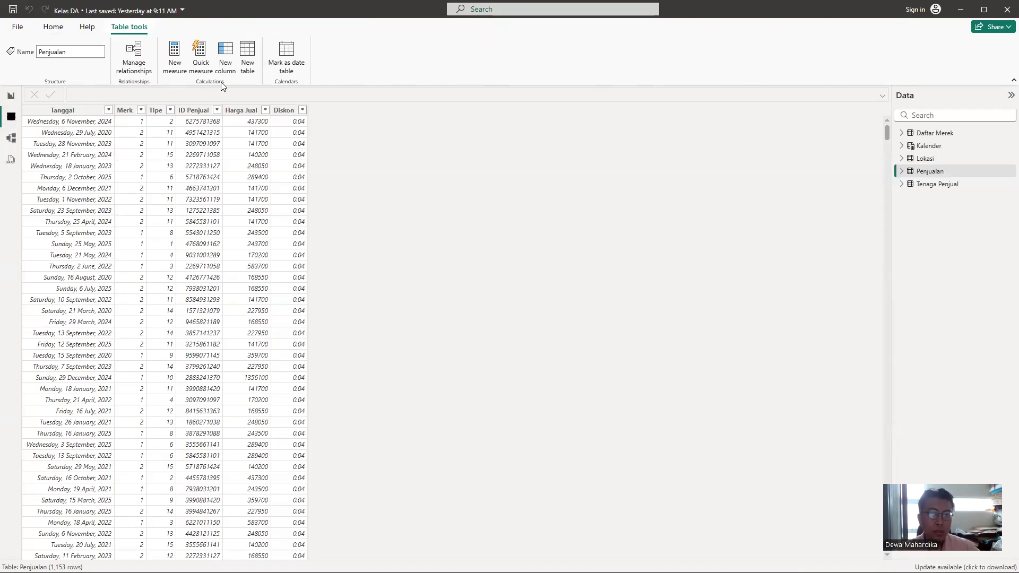
click(943, 149)
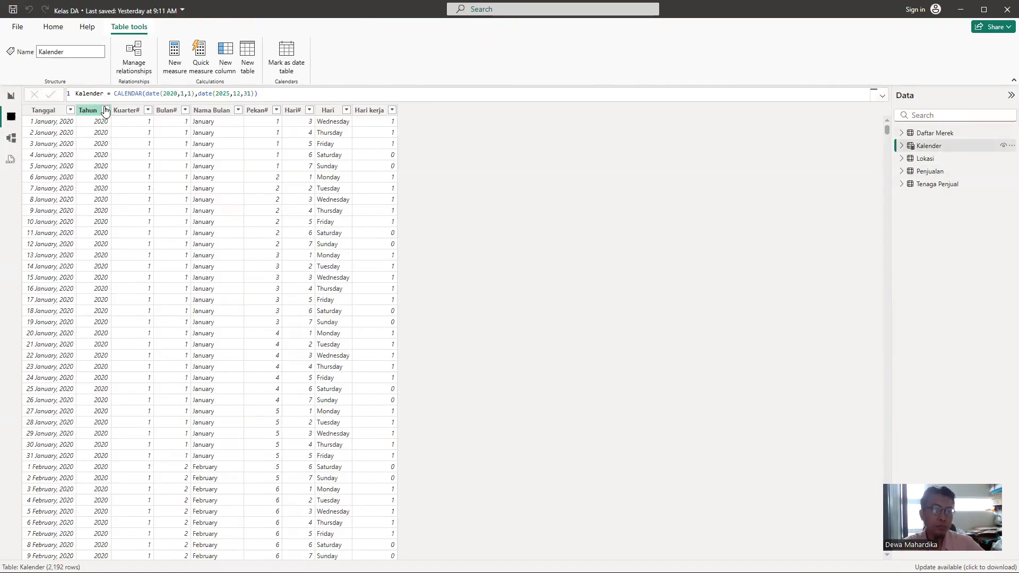
scroll(65, 152, down, 1)
scroll(65, 152, down, 10)
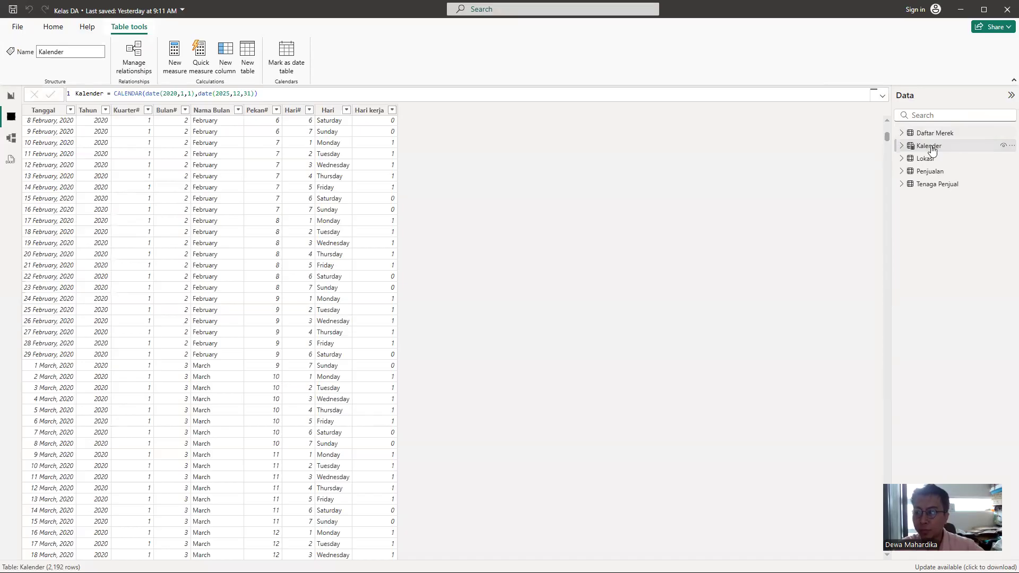
click(901, 147)
click(901, 147)
Step: On report Page 2, filter the Tanggal slicer to January 01, 2020, and switch it to January 11, 2020
click(11, 99)
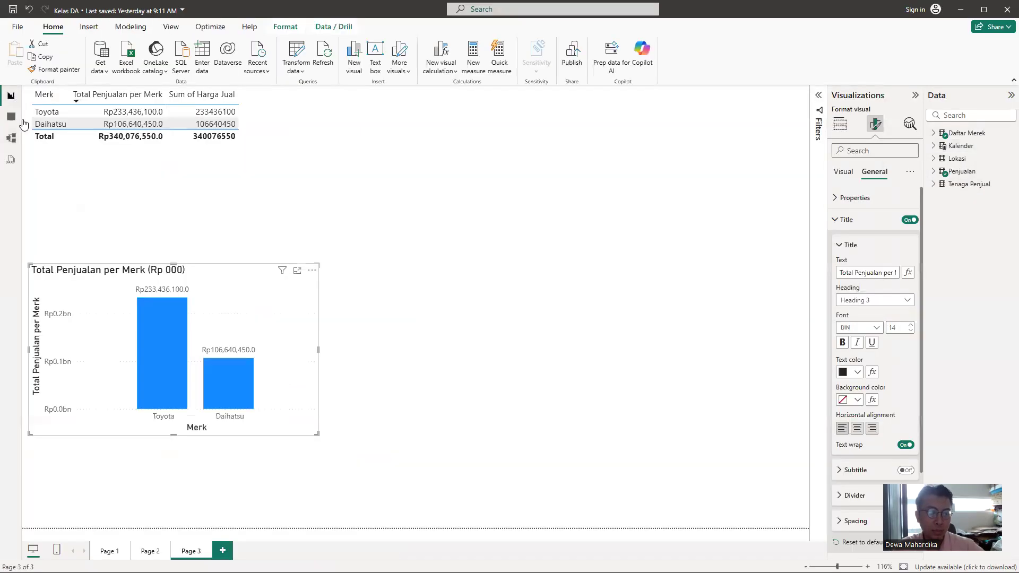
click(151, 551)
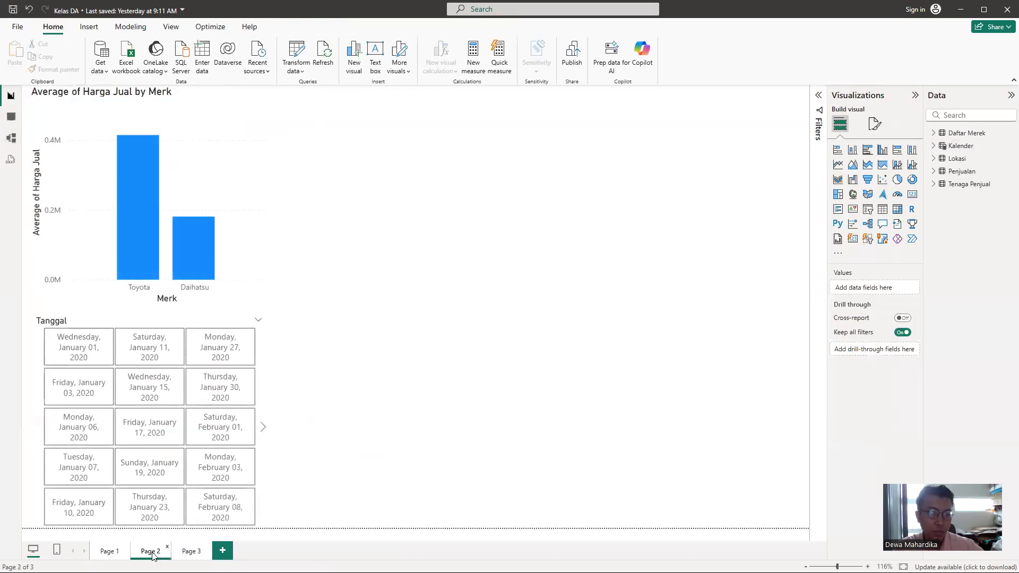
click(80, 348)
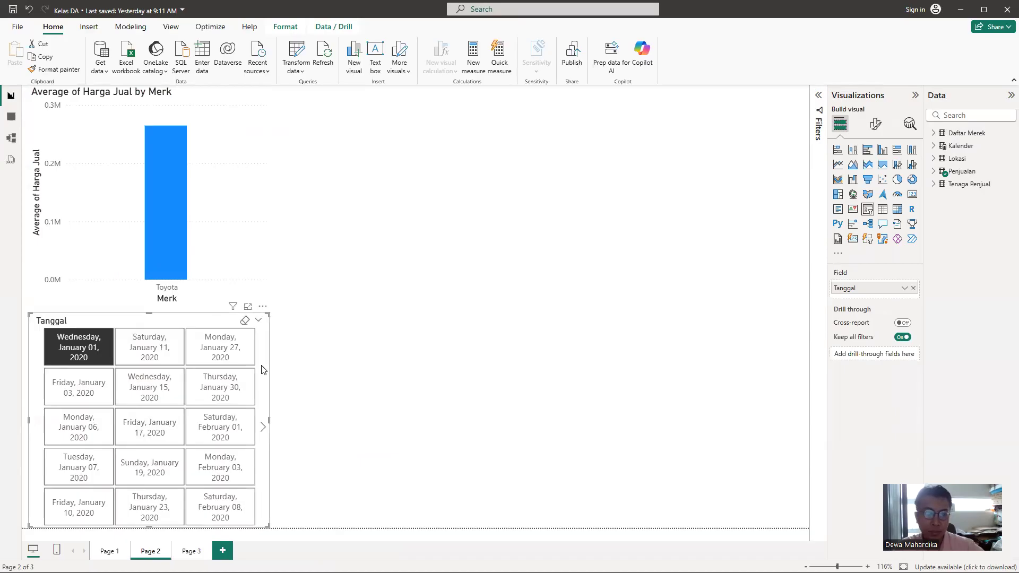
click(150, 356)
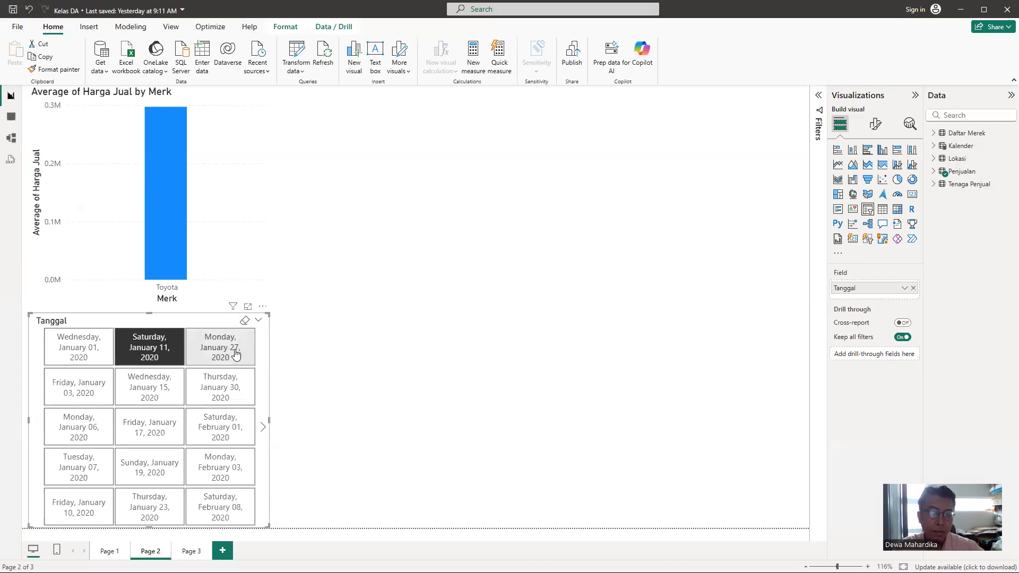
click(163, 361)
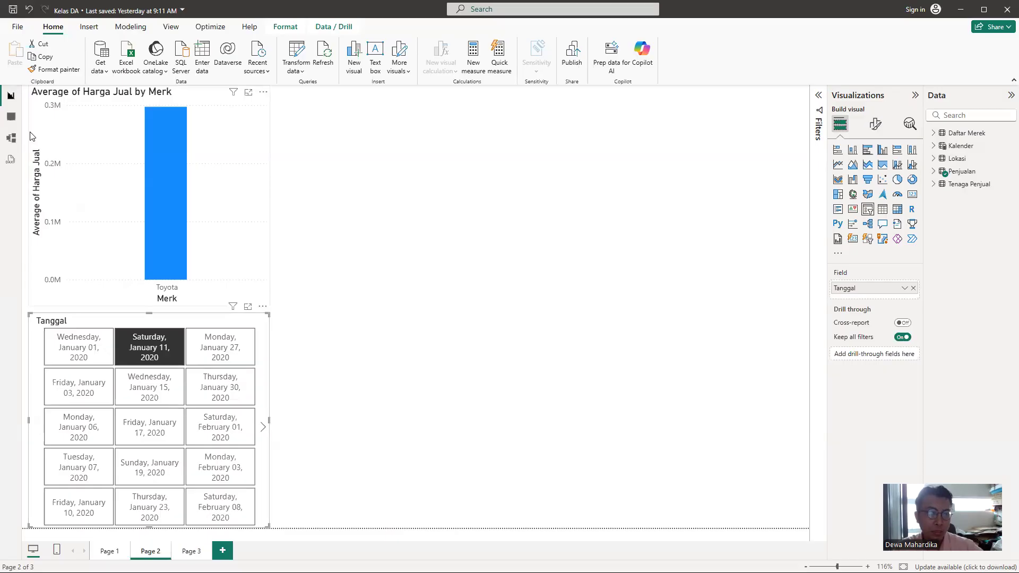
Step: Examine the Penjualan table's transaction rows and its list of fields
click(12, 121)
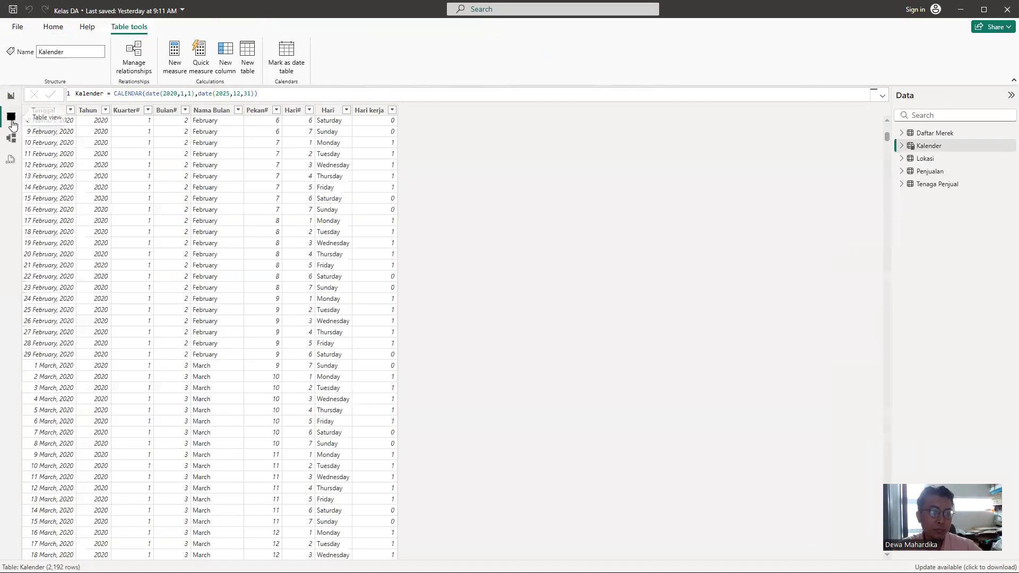
click(901, 172)
click(934, 175)
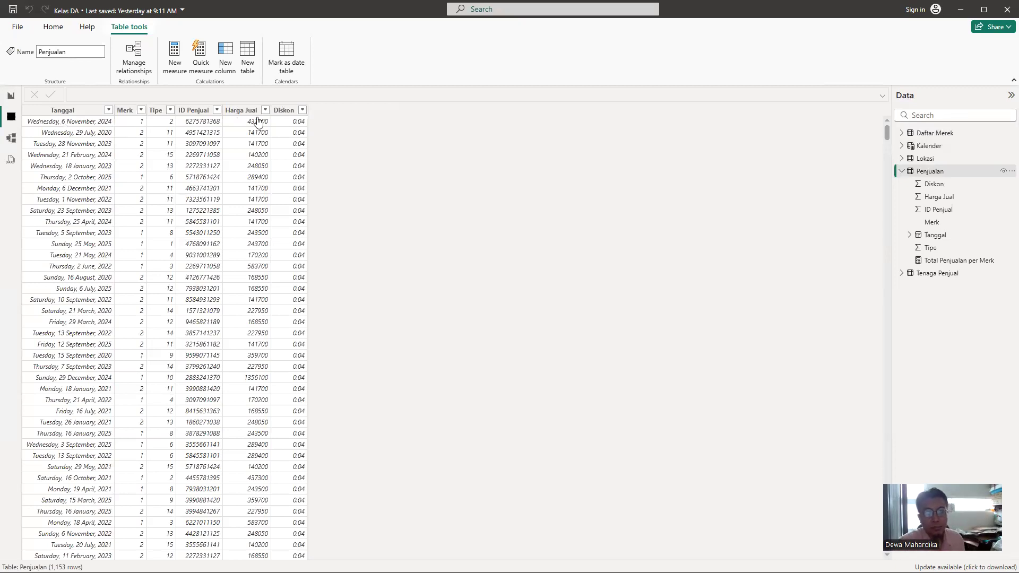
click(904, 173)
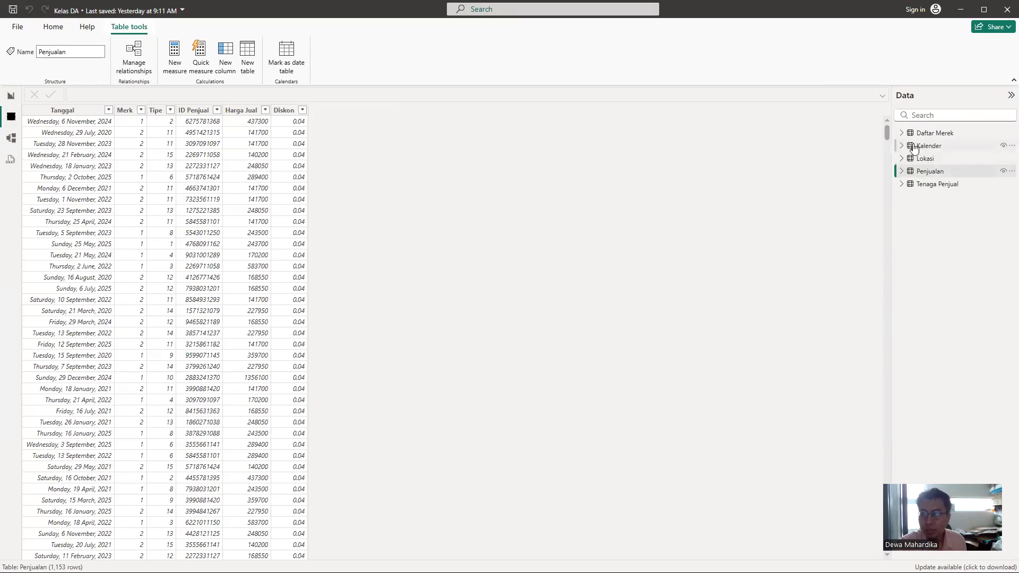
Step: Examine the Kalender table's Tahun values across the dates and the formulas of the Tahun, Kuarter# and Bulan# columns
click(901, 147)
click(928, 147)
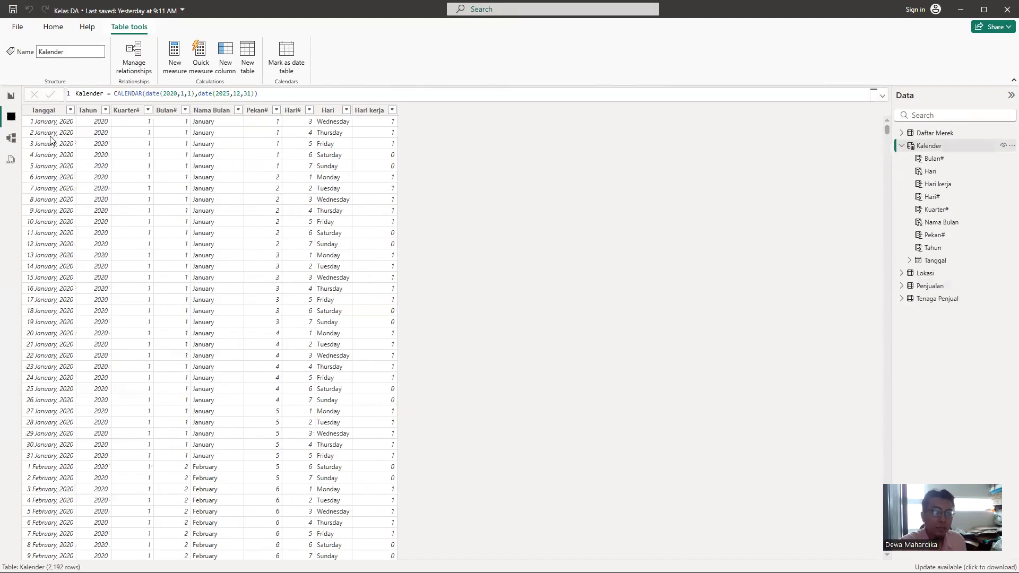
click(90, 110)
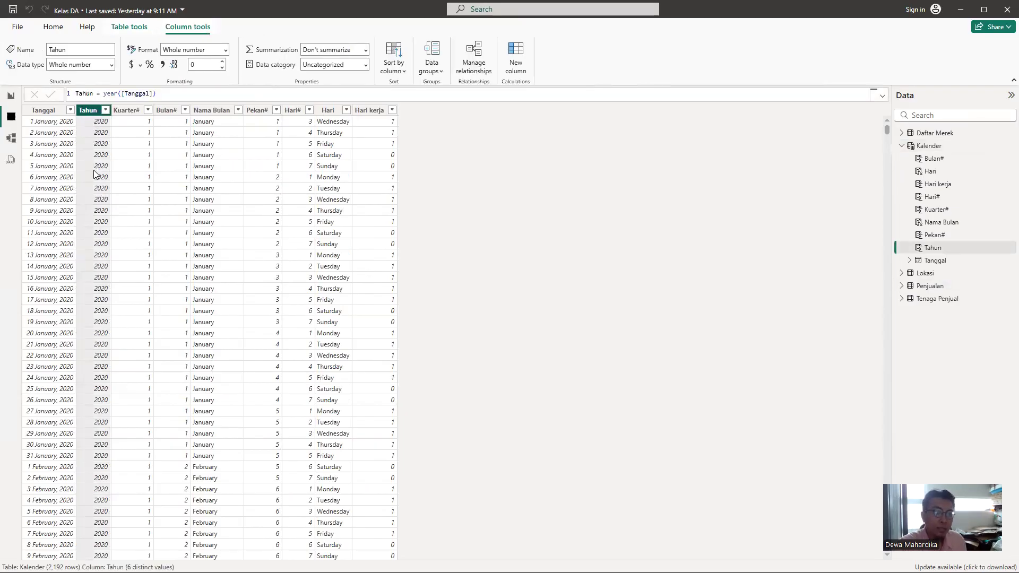
scroll(101, 223, down, 20)
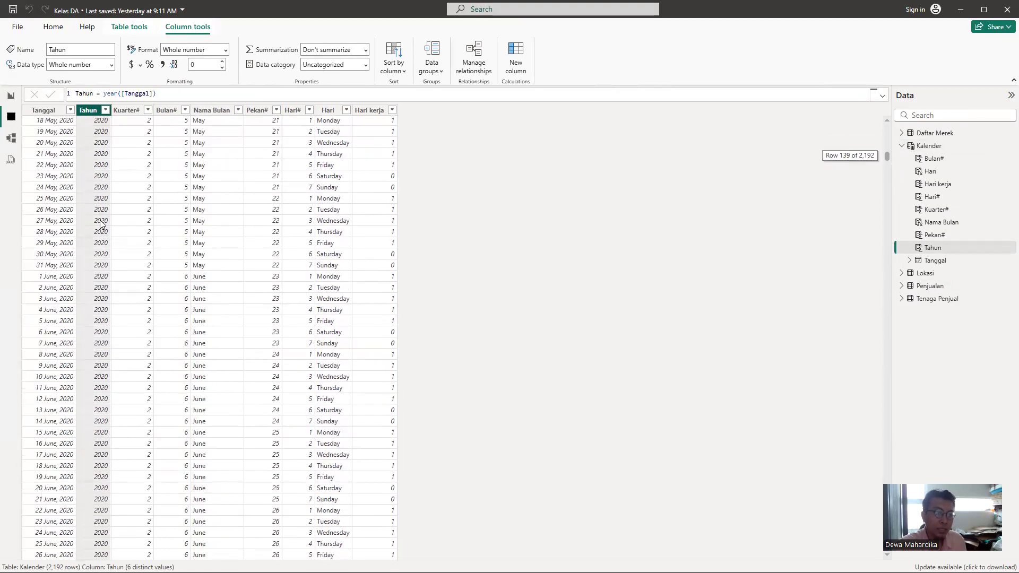
scroll(102, 223, down, 20)
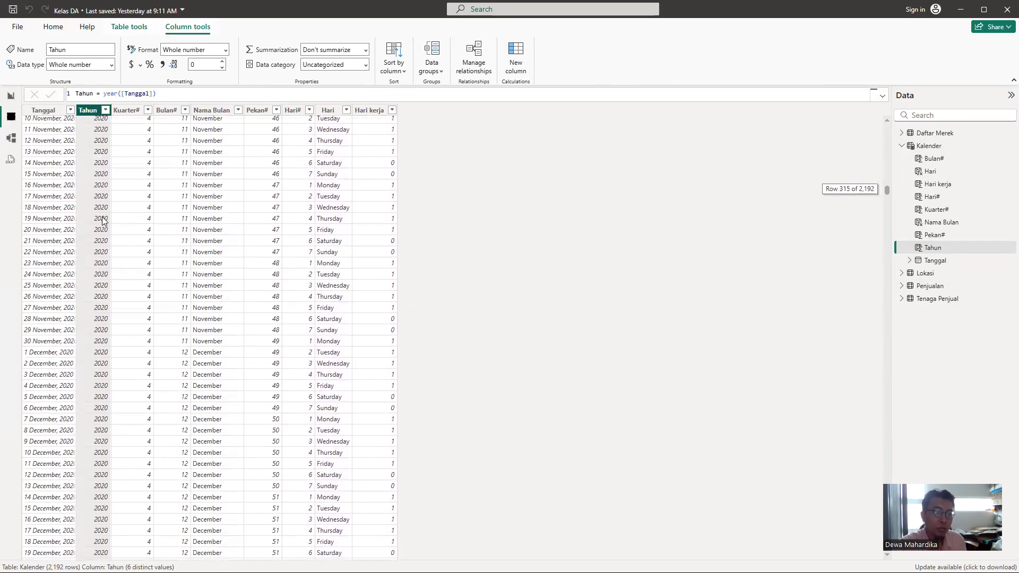
scroll(102, 220, down, 7)
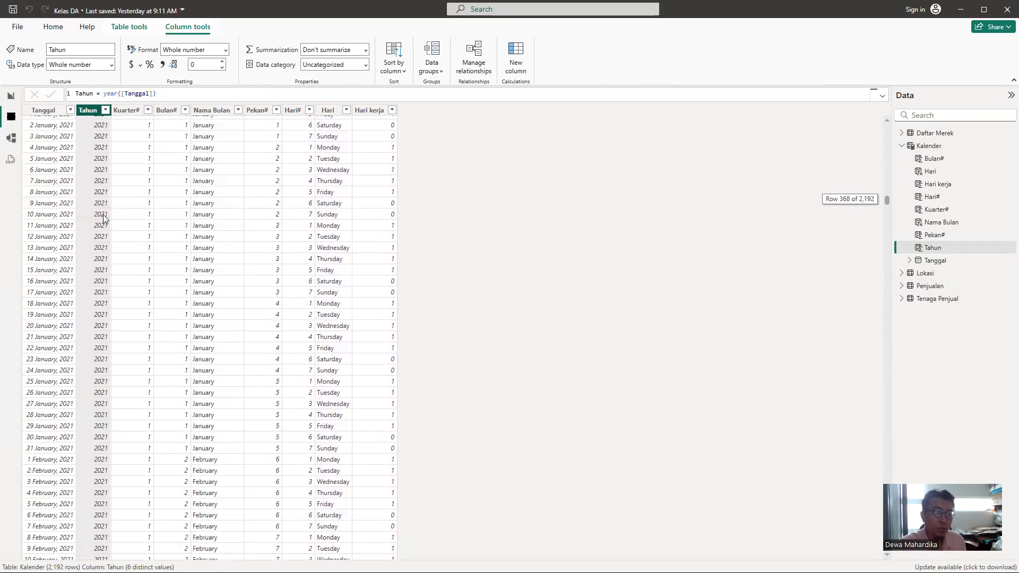
scroll(103, 217, down, 19)
scroll(103, 215, down, 14)
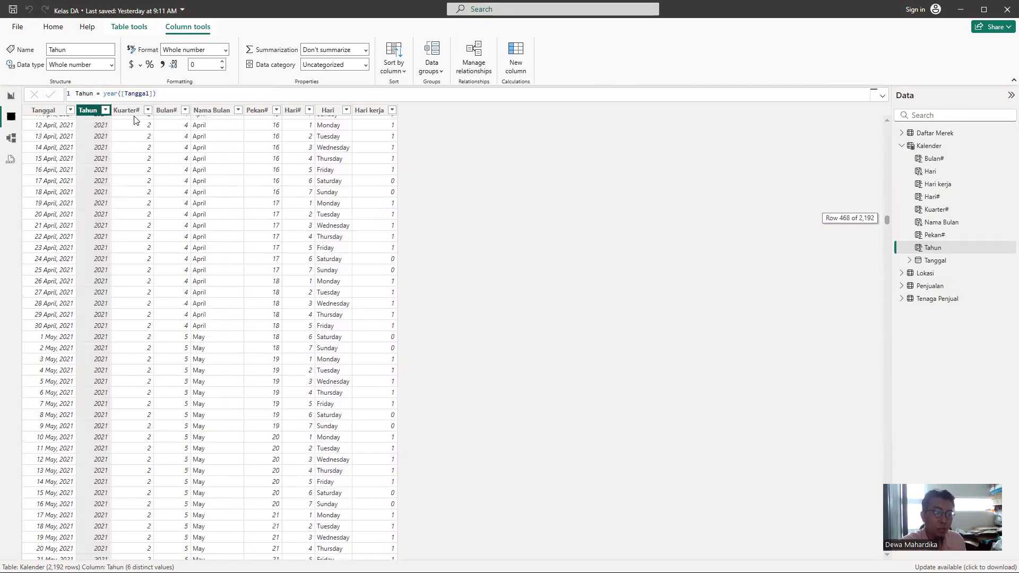
click(128, 111)
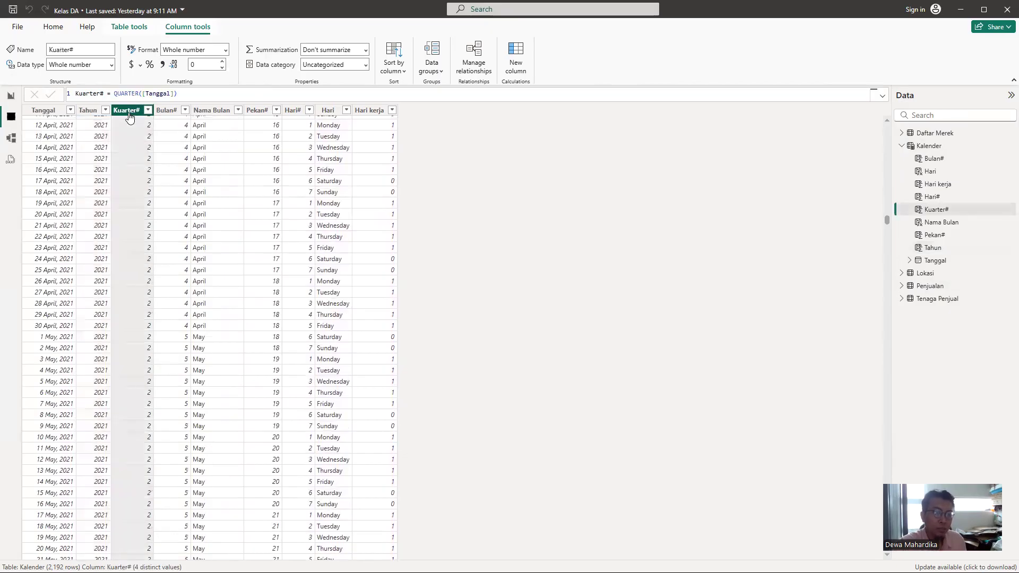
click(175, 112)
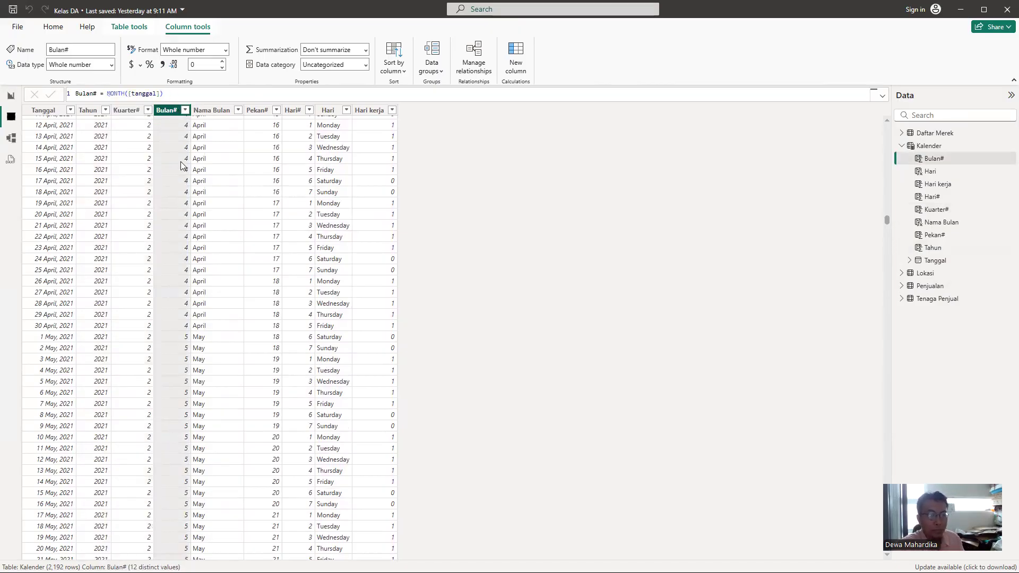
Step: Review the sale dates in the Penjualan table's Tanggal column, with the table's fields listed
click(903, 287)
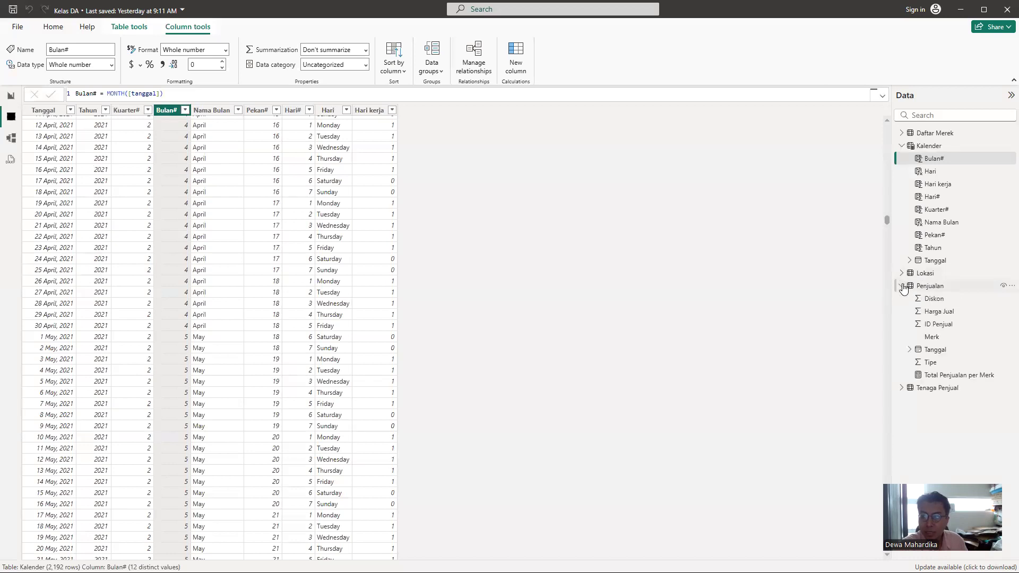
click(934, 287)
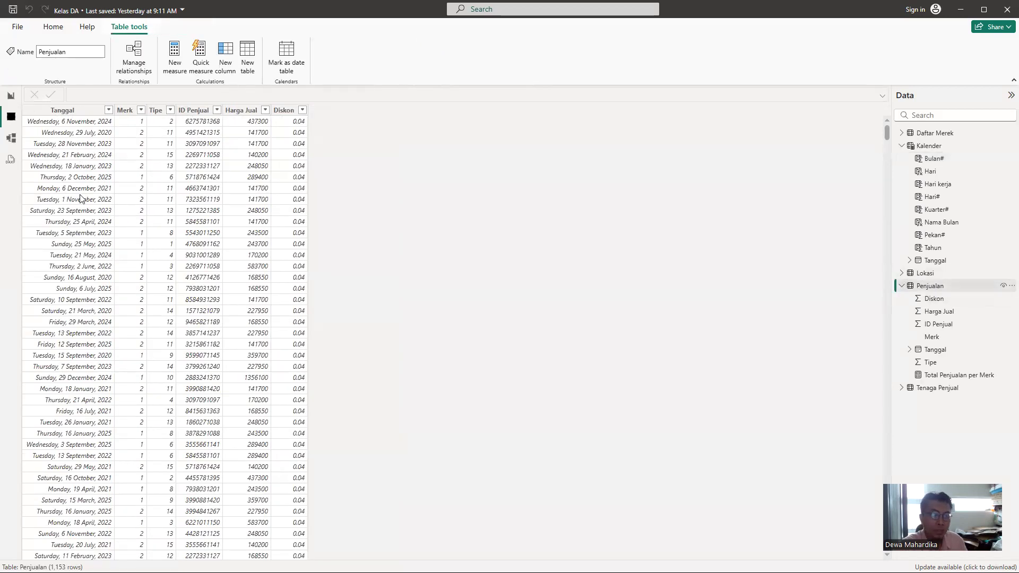
click(11, 96)
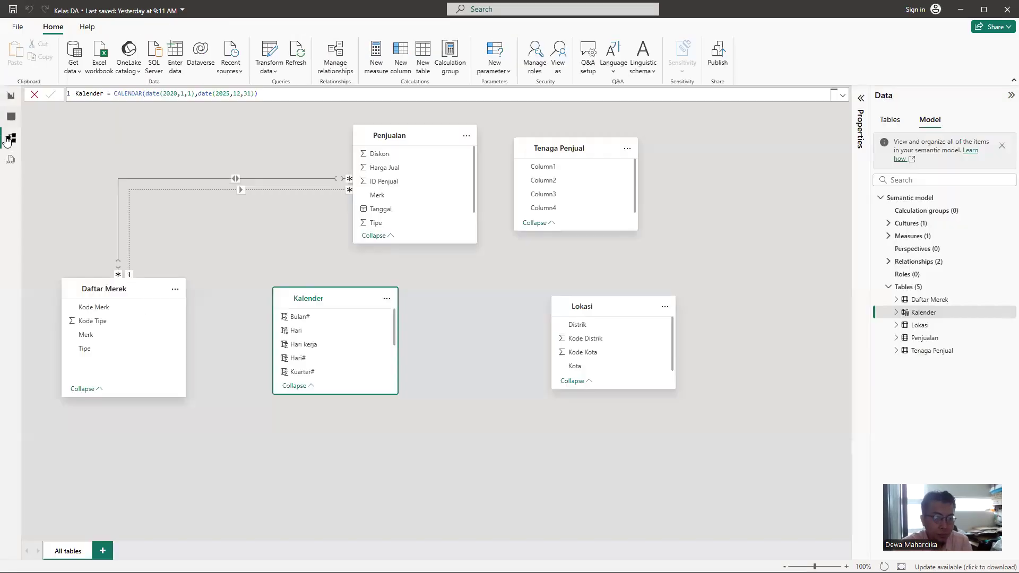
Step: In the model diagram, place Kalender beneath Penjualan and relate Penjualan's Tanggal to Kalender's Tanggal as an active many-to-one relationship with single cross-filter direction
click(11, 140)
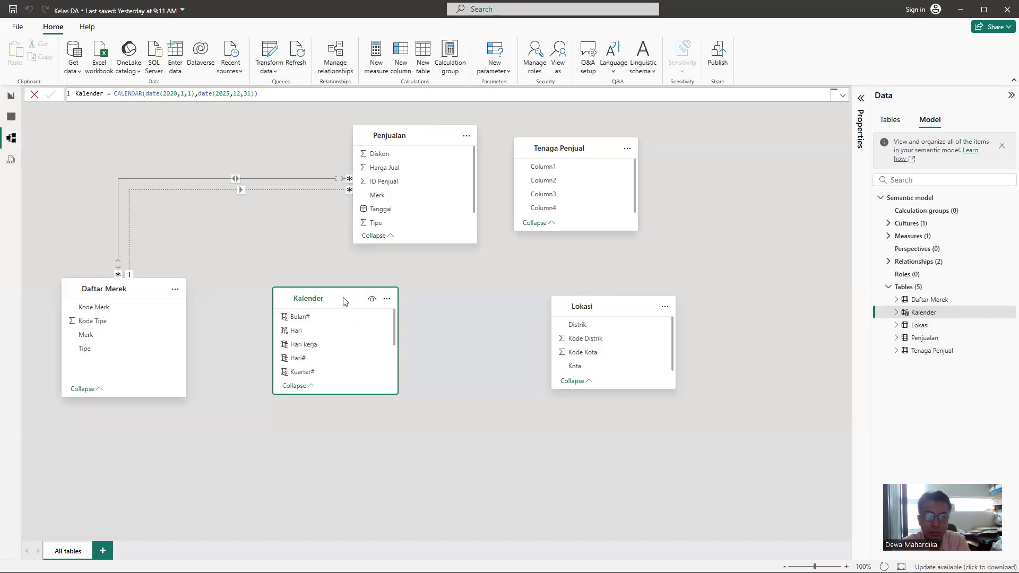
drag(348, 297, 402, 296)
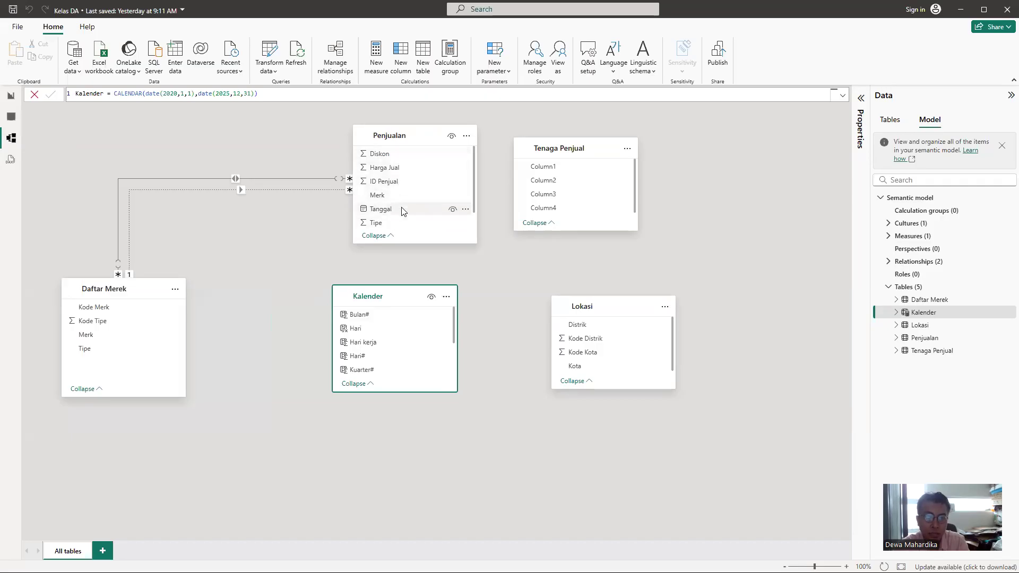
scroll(383, 337, down, 3)
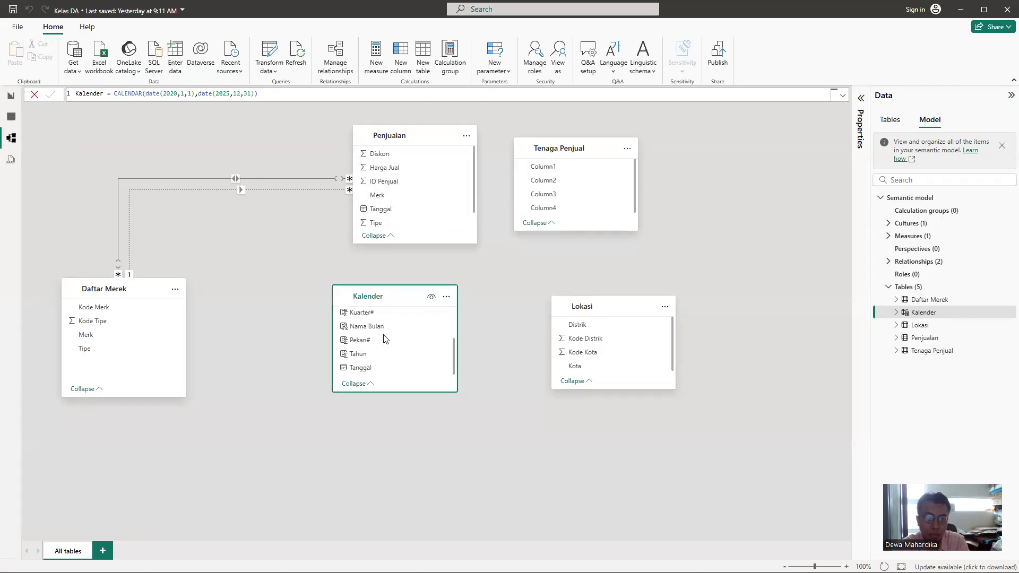
drag(411, 212, 394, 373)
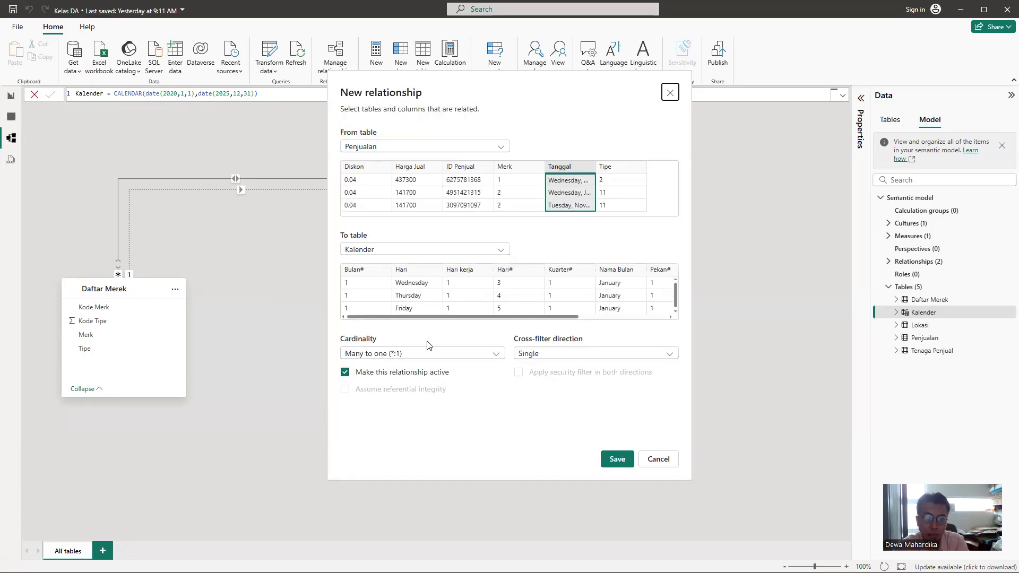
drag(481, 316, 533, 315)
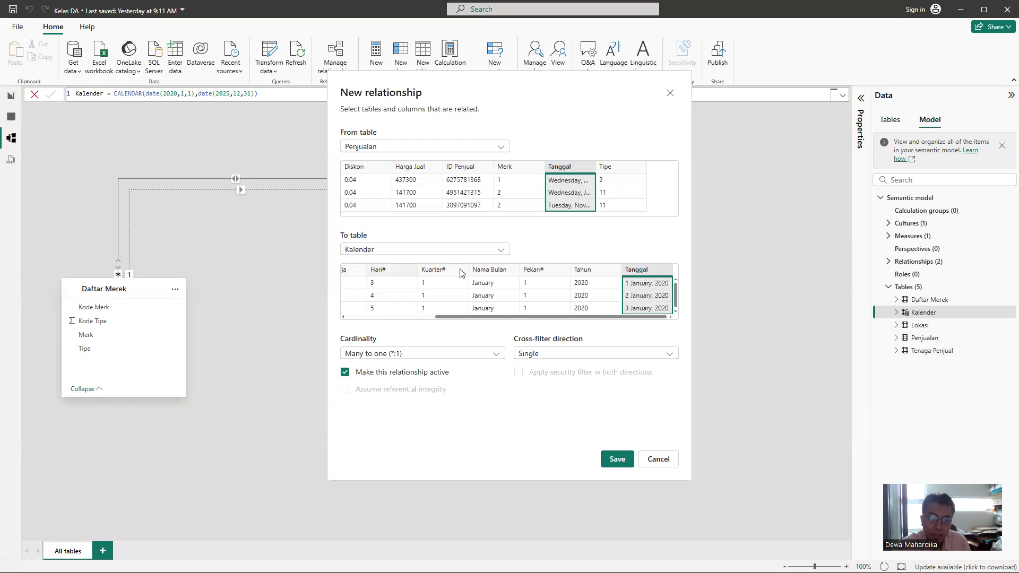
drag(454, 317, 357, 318)
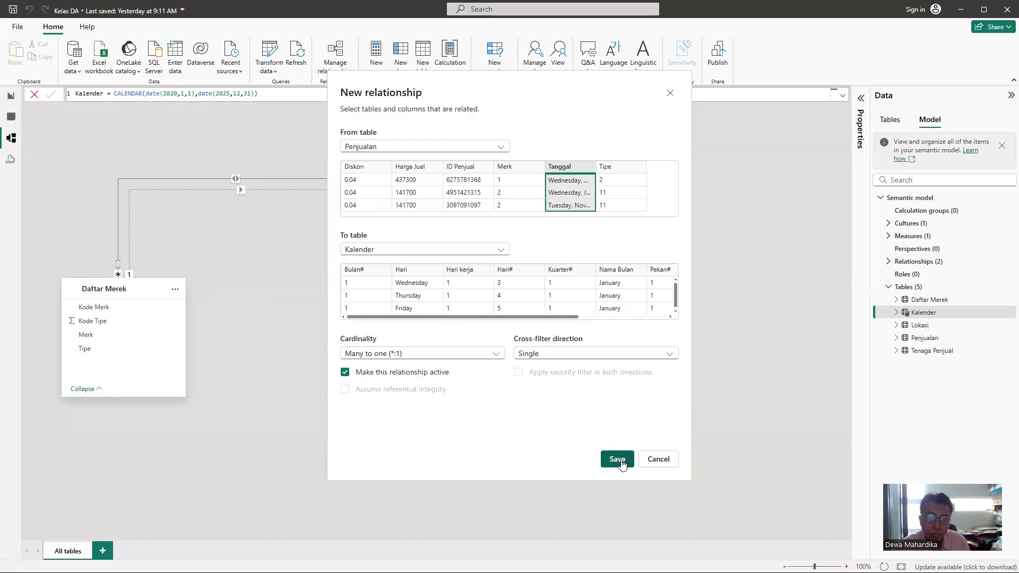
click(620, 462)
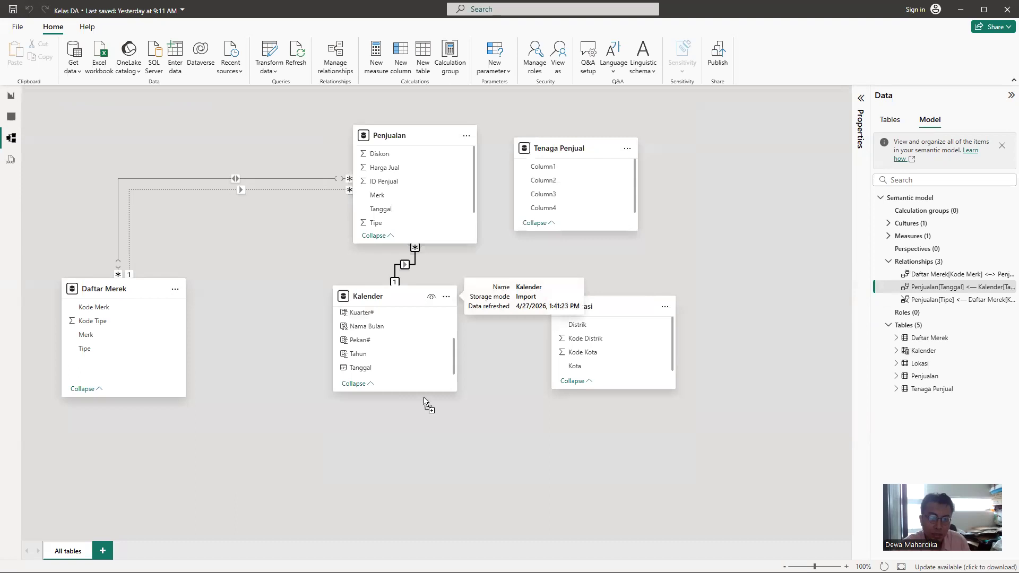
Step: Move the Kalender table further below Penjualan in the model diagram and check the settings of their Tanggal relationship
drag(410, 296, 429, 398)
double_click(418, 348)
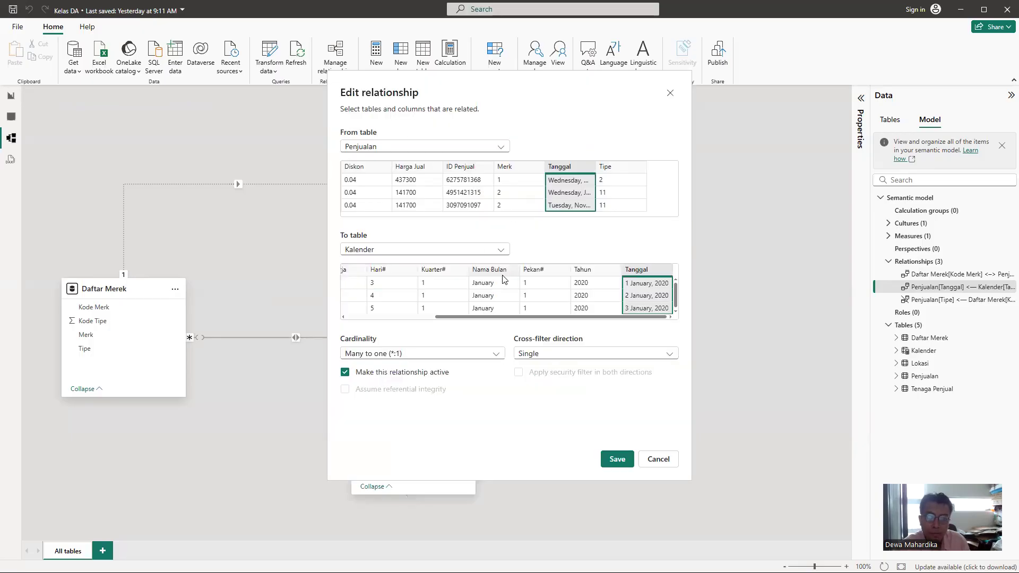
click(618, 460)
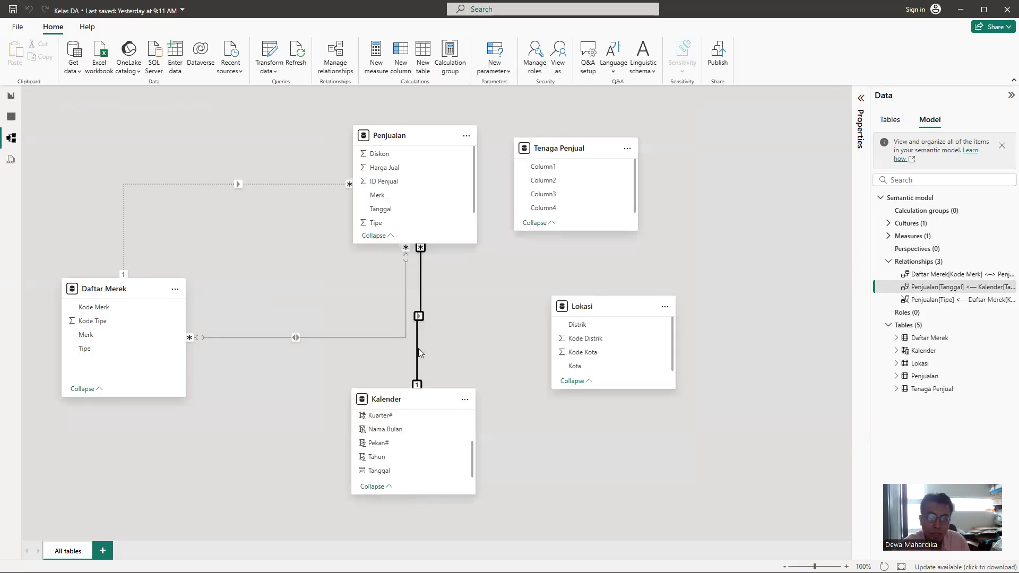
right_click(417, 359)
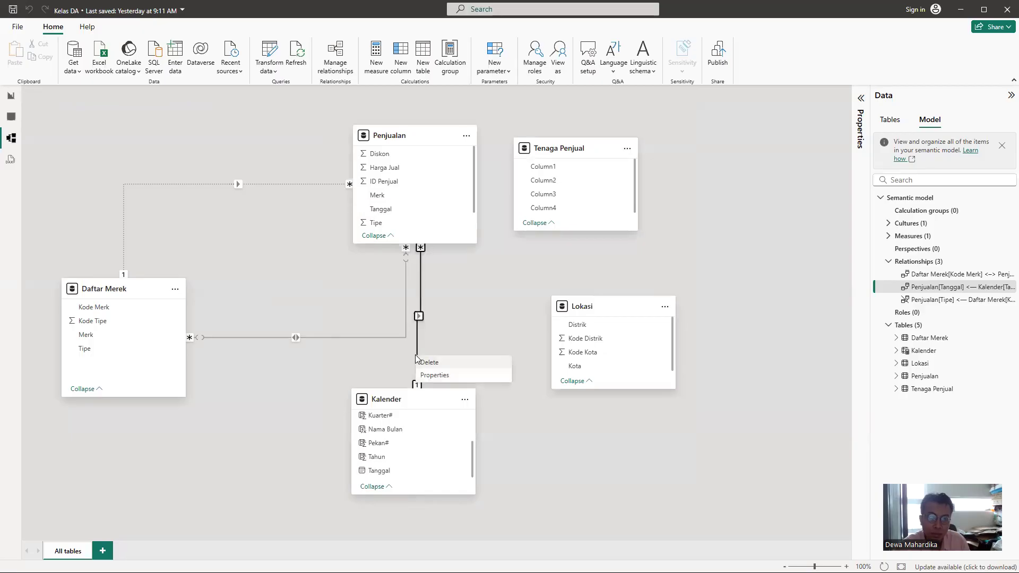
click(603, 470)
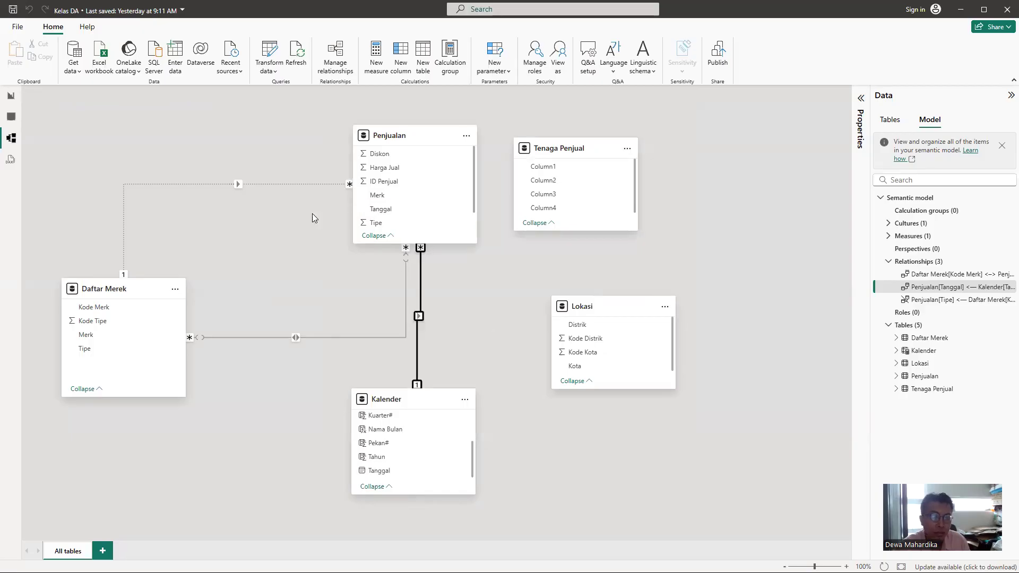
Step: Return to the report and add a new blank page after Page 3
click(11, 100)
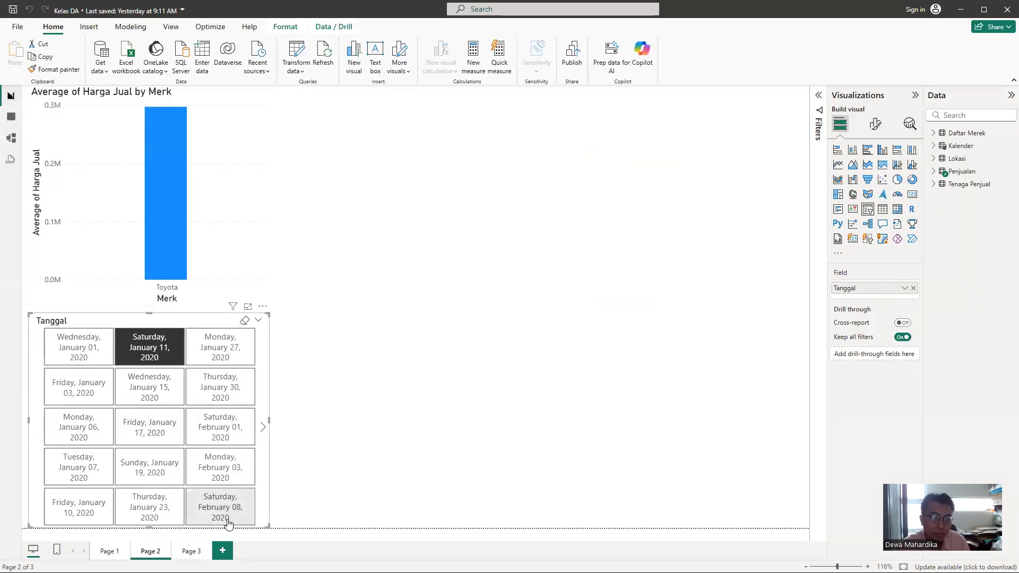
click(223, 552)
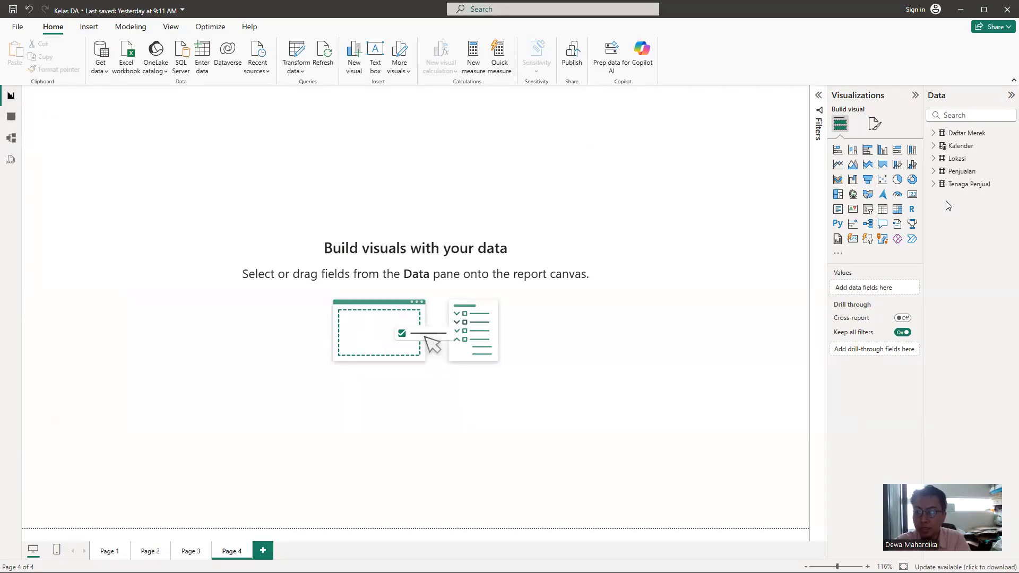
Step: On Page 2, try several individual dates in the Tanggal slicer, ending with April 08, 2020, to examine how the Harga Jual chart responds
click(146, 552)
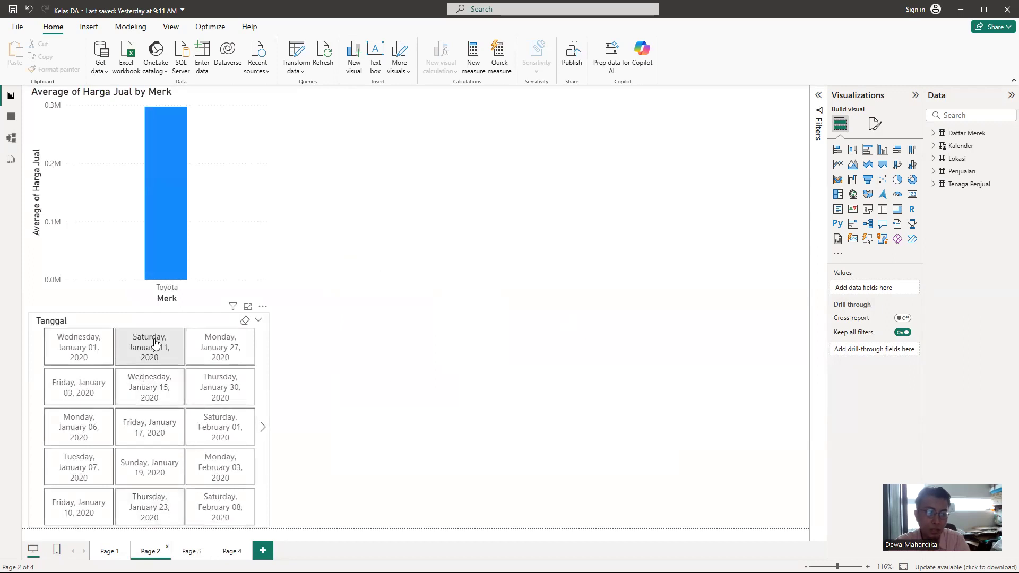
click(160, 393)
click(208, 392)
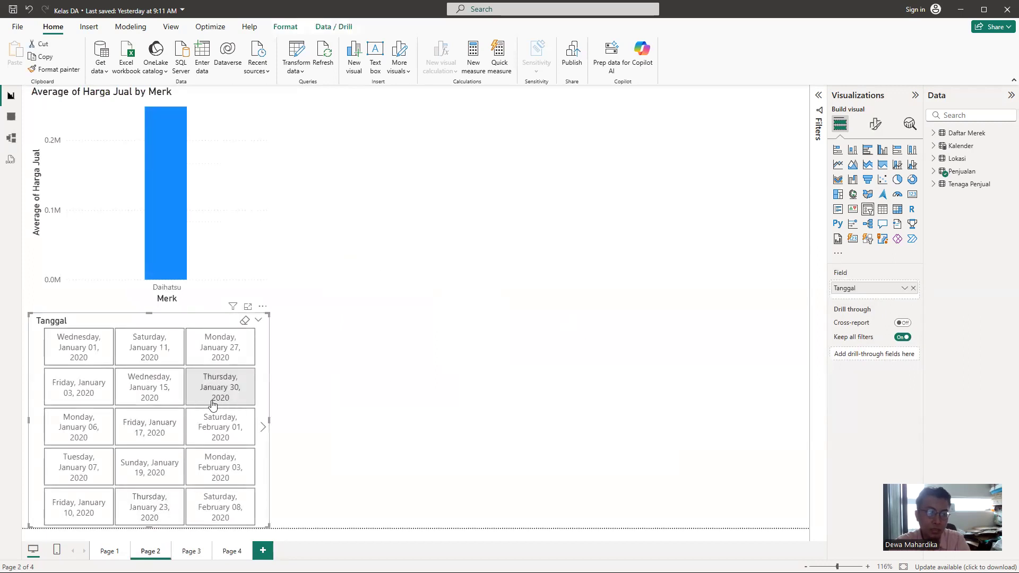
click(218, 423)
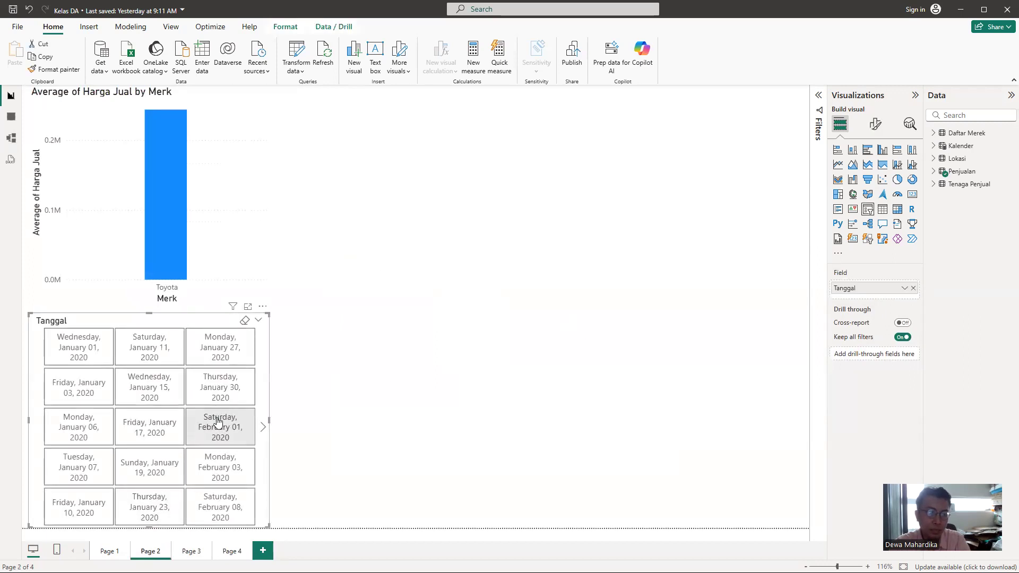
click(148, 465)
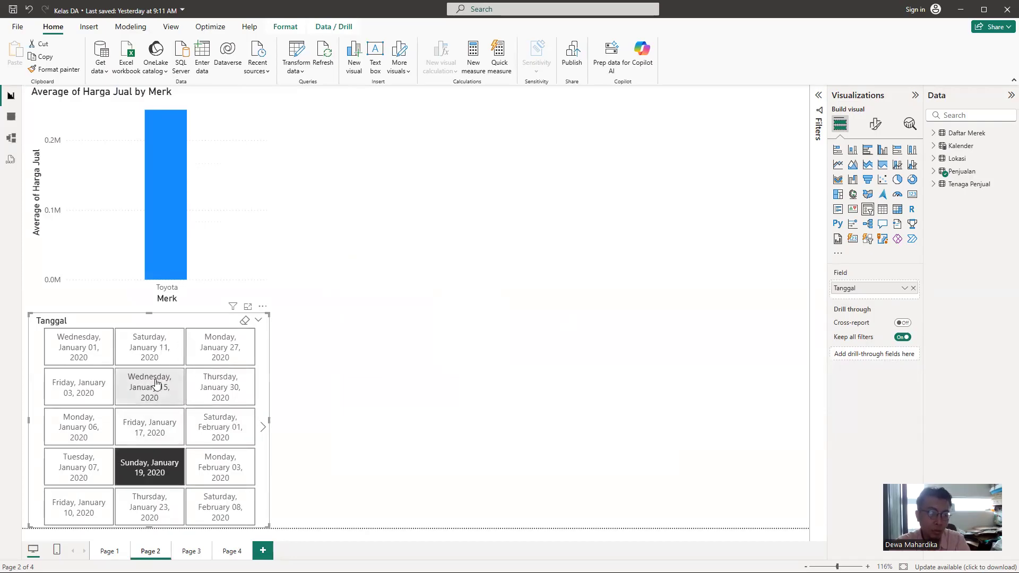
scroll(155, 383, down, 3)
click(147, 427)
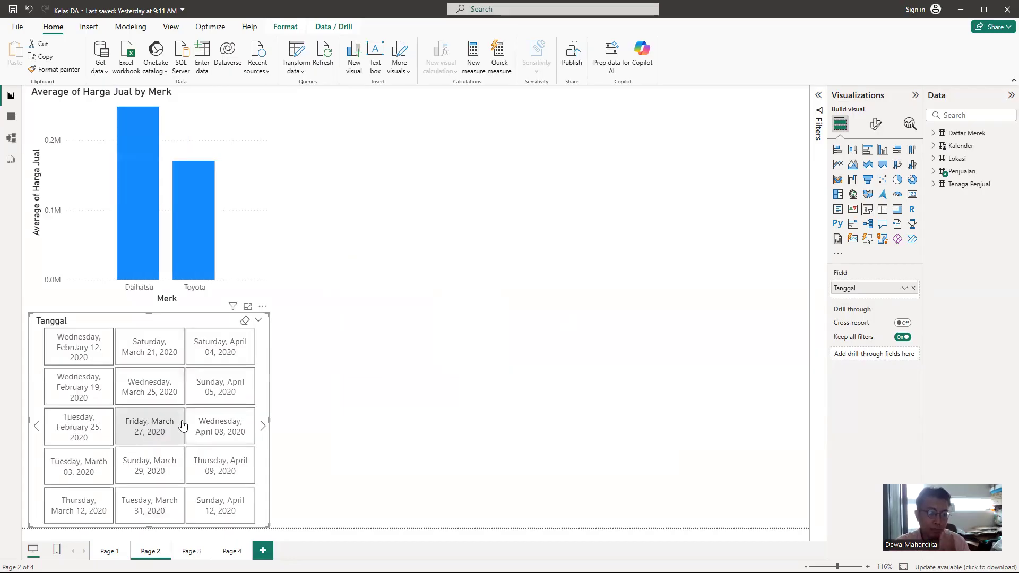
click(218, 428)
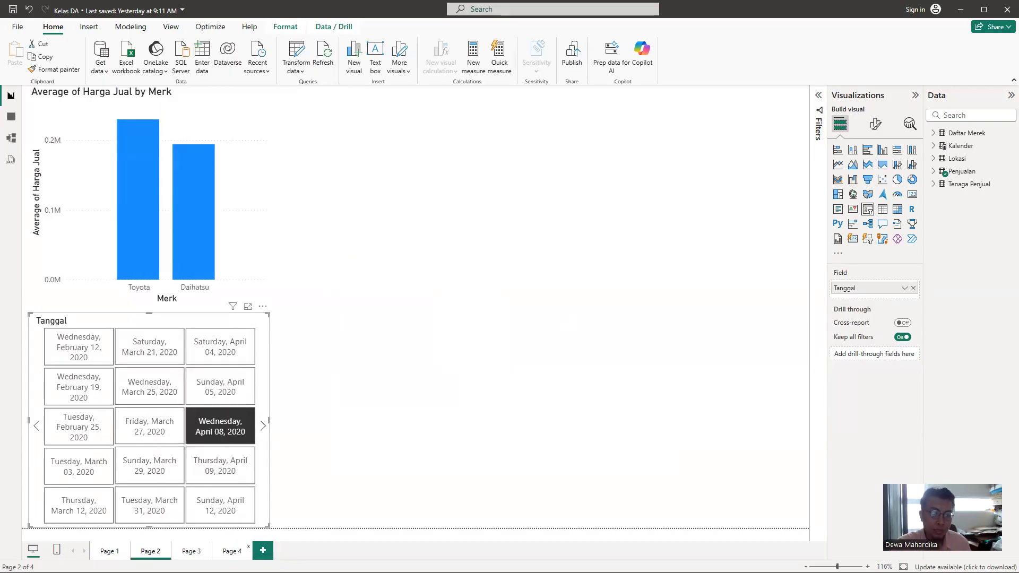
Step: On Page 4, insert and enlarge a stacked column chart with Daftar Merek's Merk on the X-axis and Total Penjualan per Merk on the Y-axis
click(232, 551)
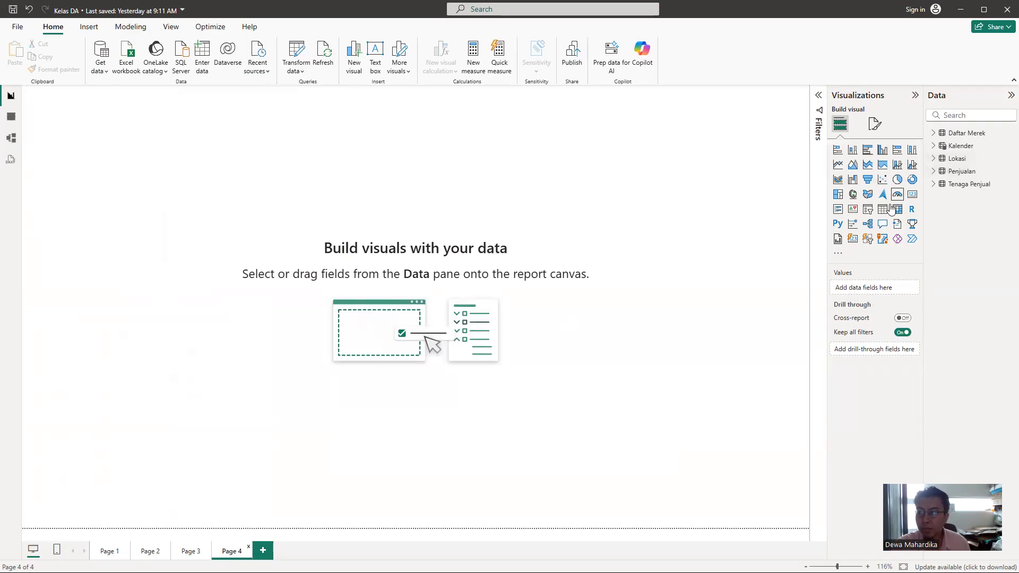
click(853, 153)
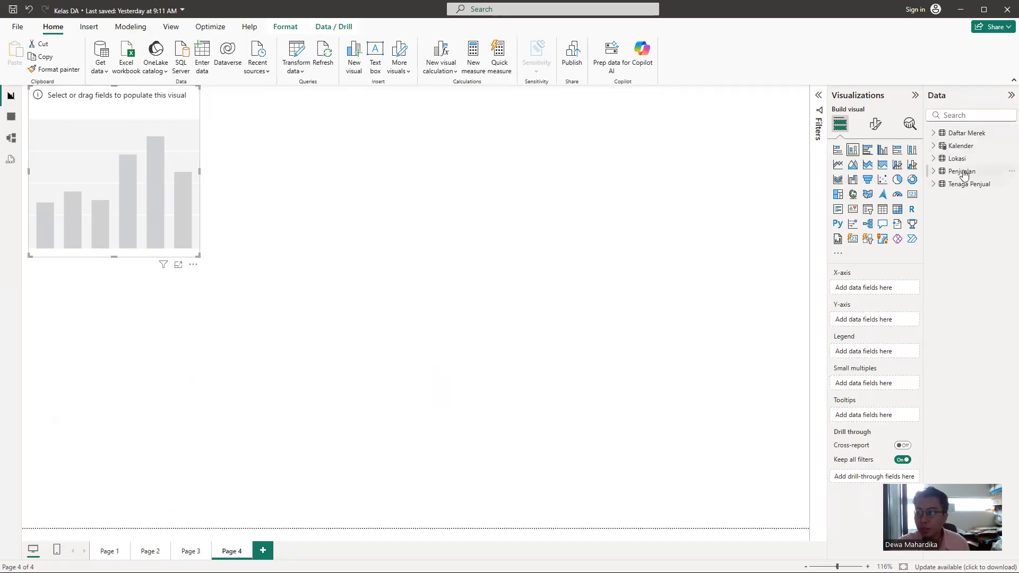
click(936, 173)
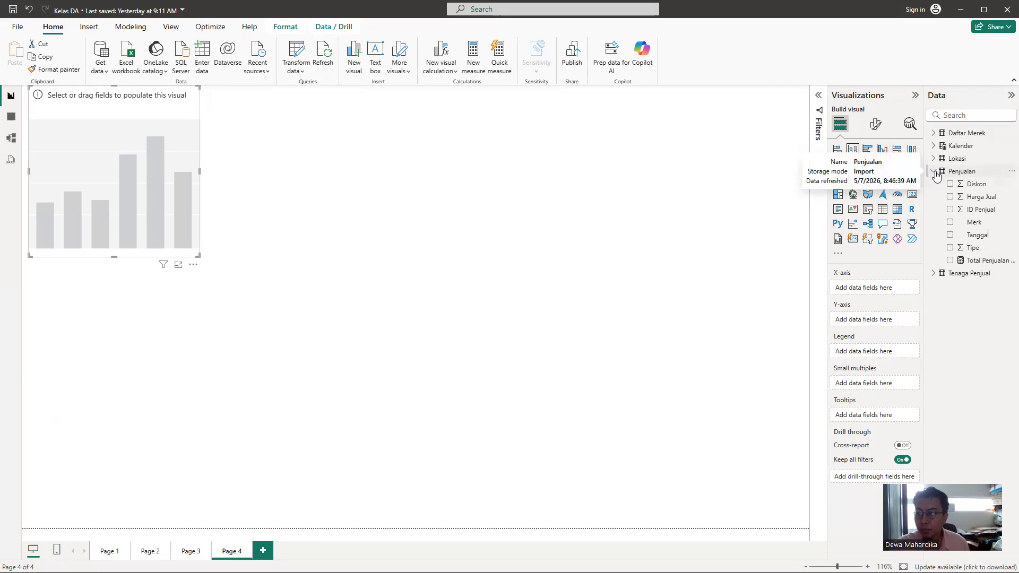
click(936, 173)
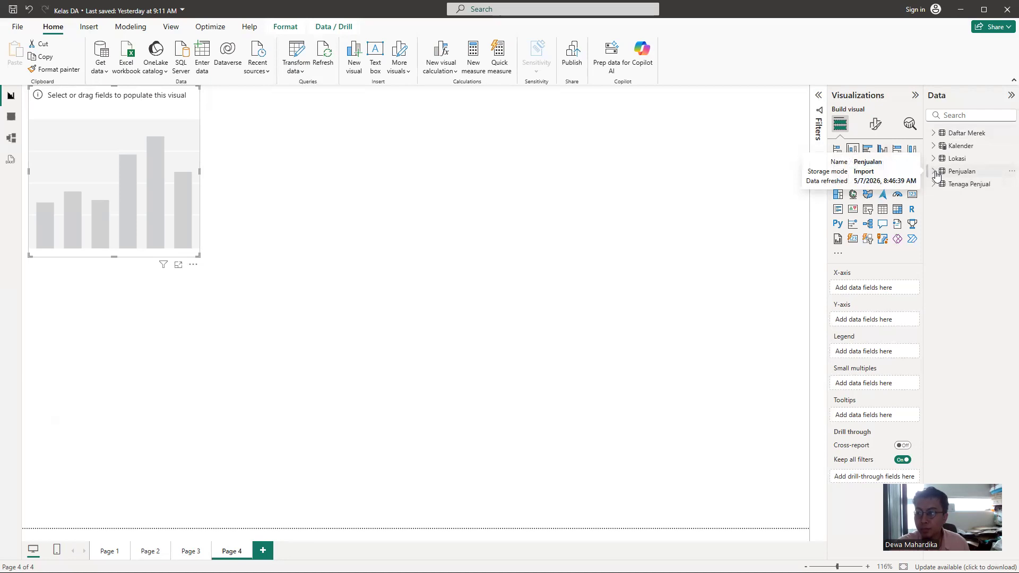
click(942, 133)
click(950, 170)
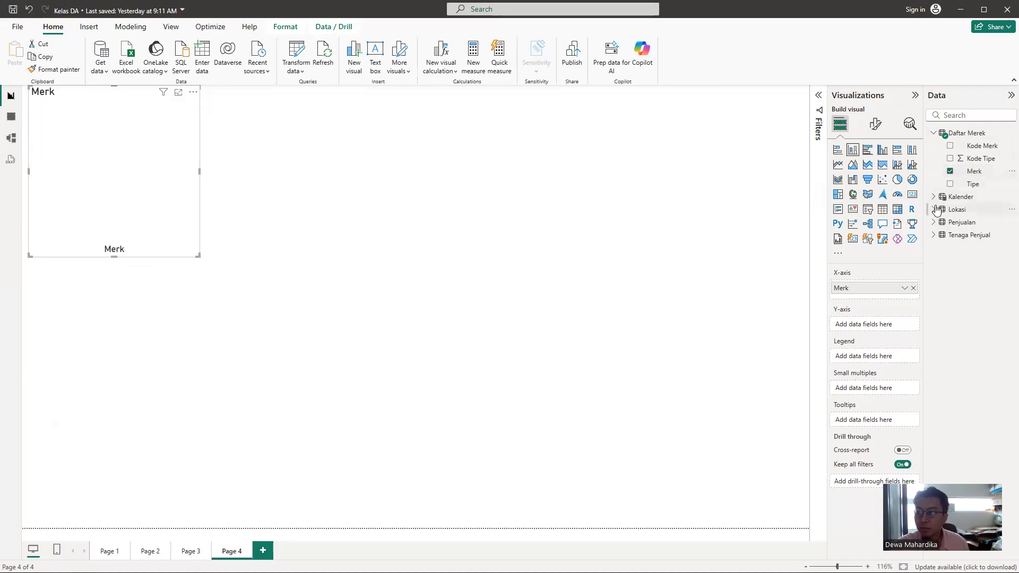
click(951, 171)
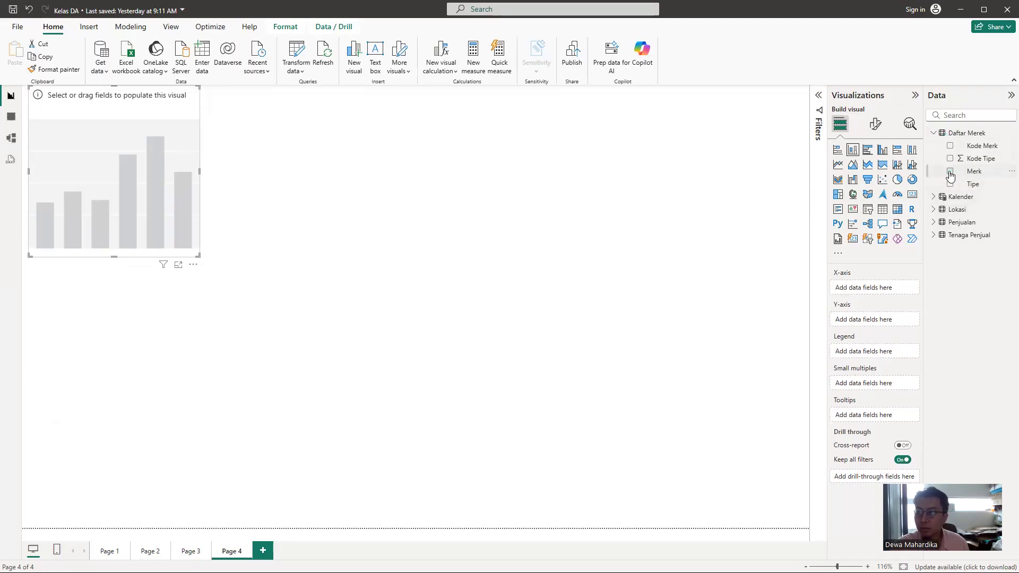
click(950, 172)
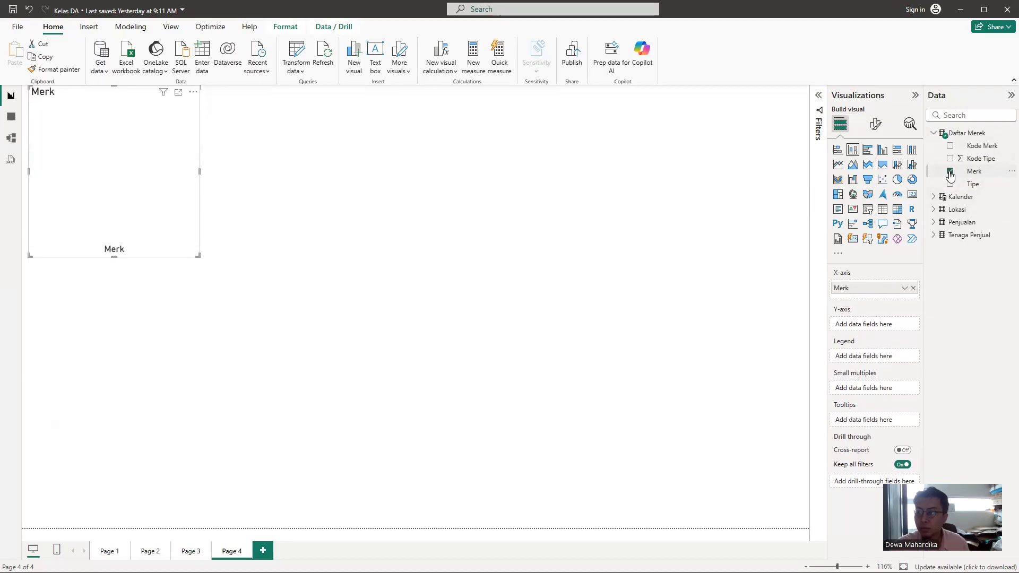
click(934, 222)
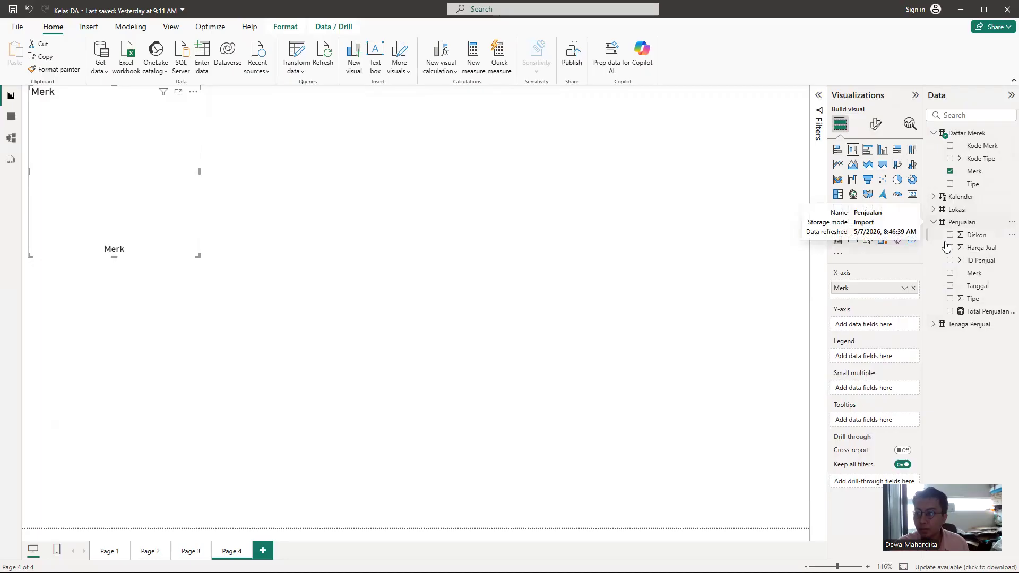
click(951, 312)
drag(198, 257, 518, 313)
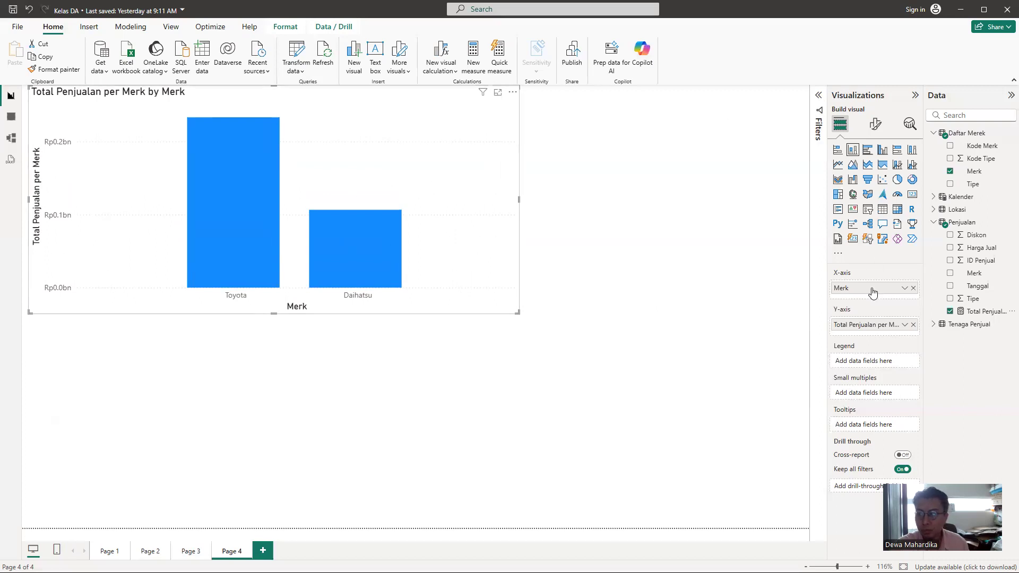
Step: Turn on data labels for the Total Penjualan per Merk chart and set the label values' display units to None
click(876, 126)
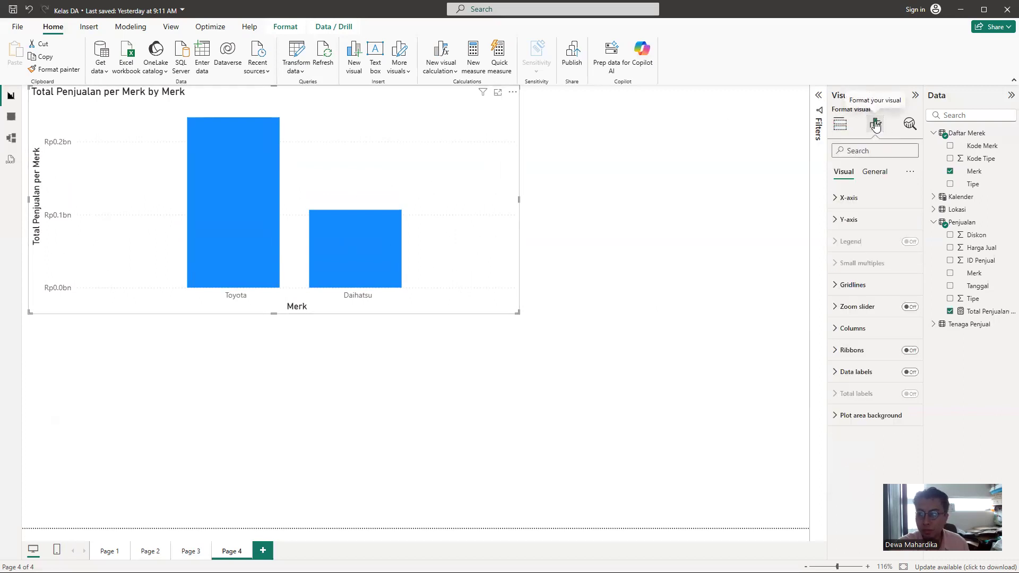
click(911, 373)
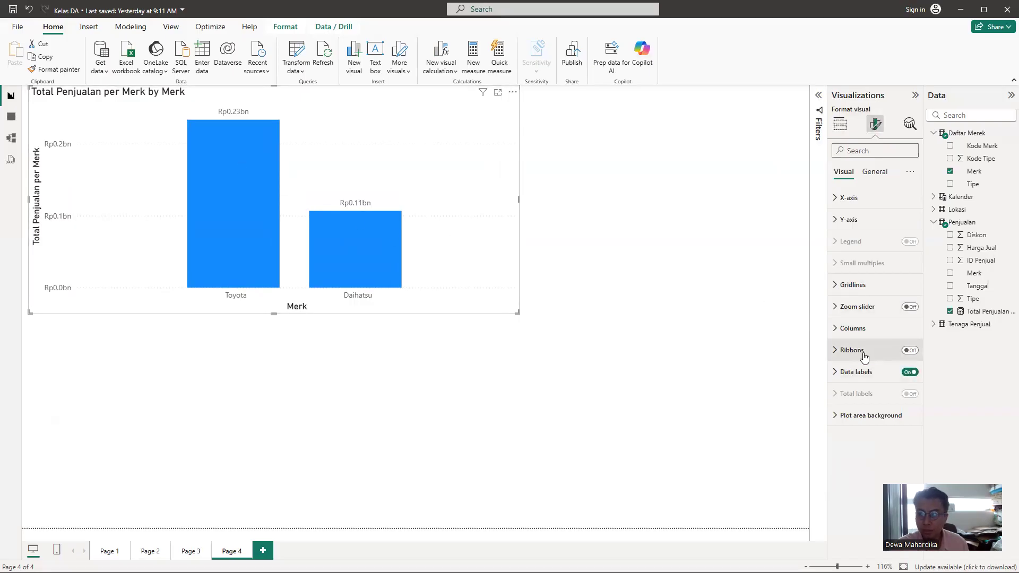
click(835, 375)
scroll(874, 348, down, 3)
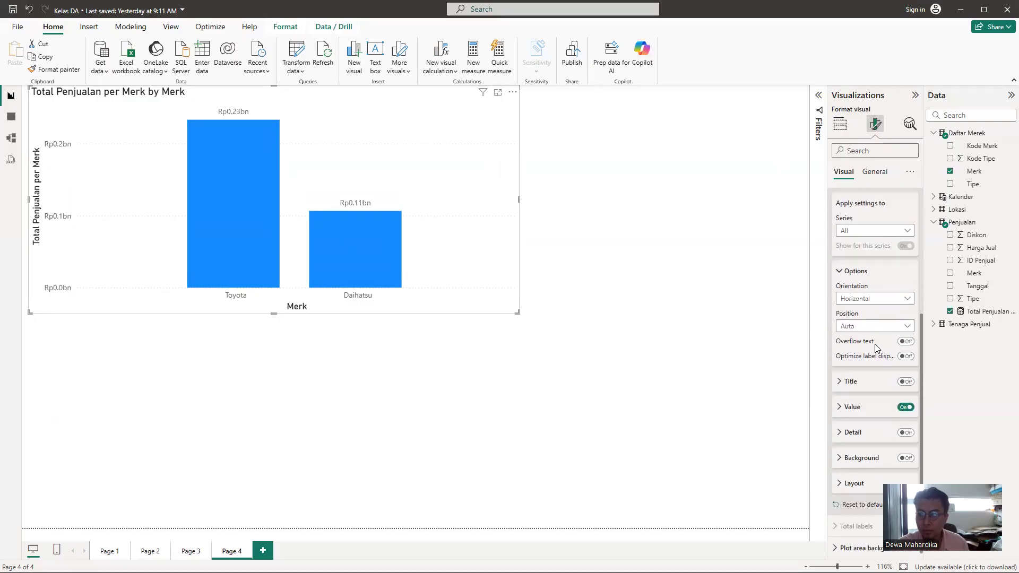
click(844, 404)
scroll(871, 392, down, 3)
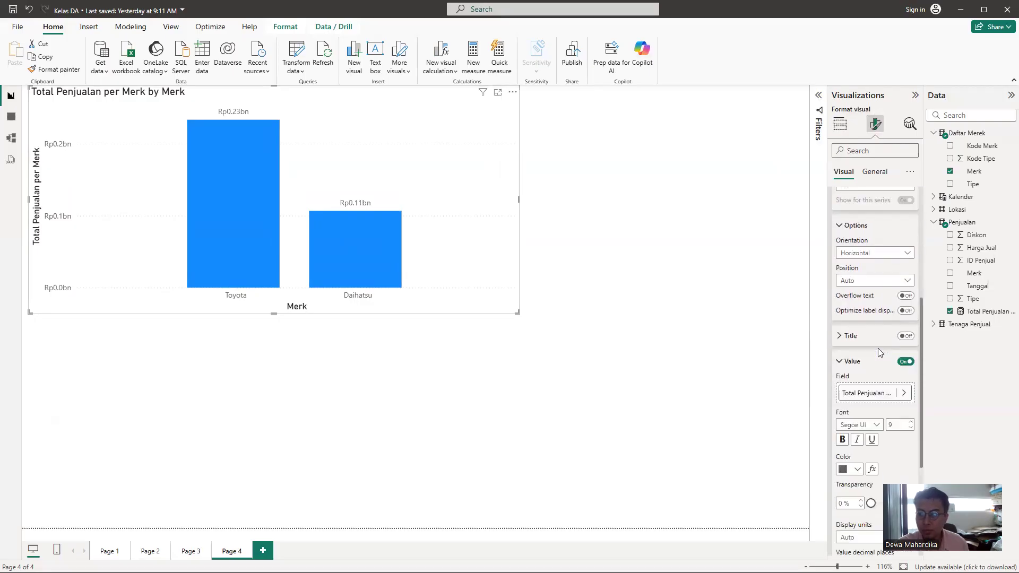
scroll(881, 372, down, 2)
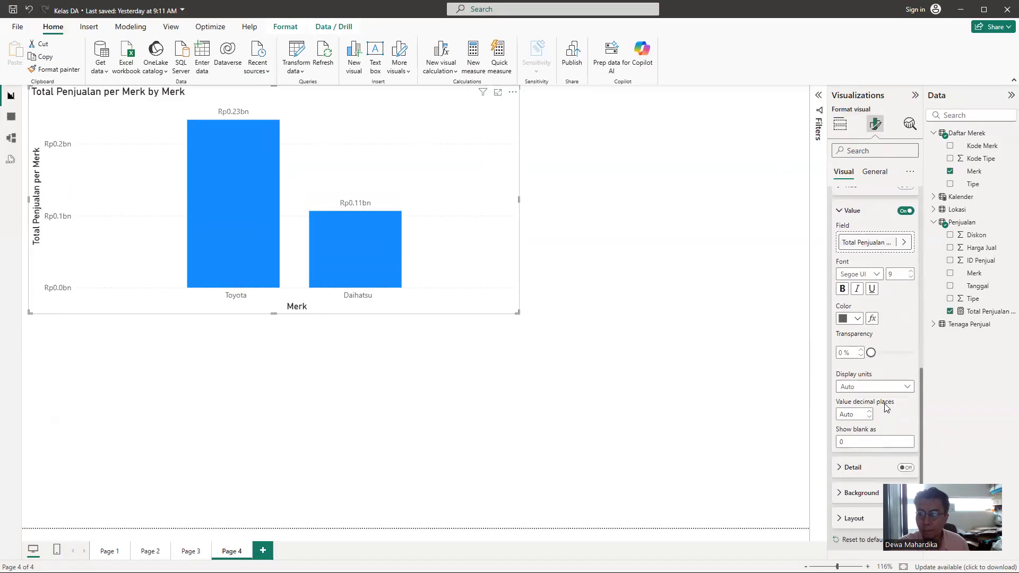
click(888, 353)
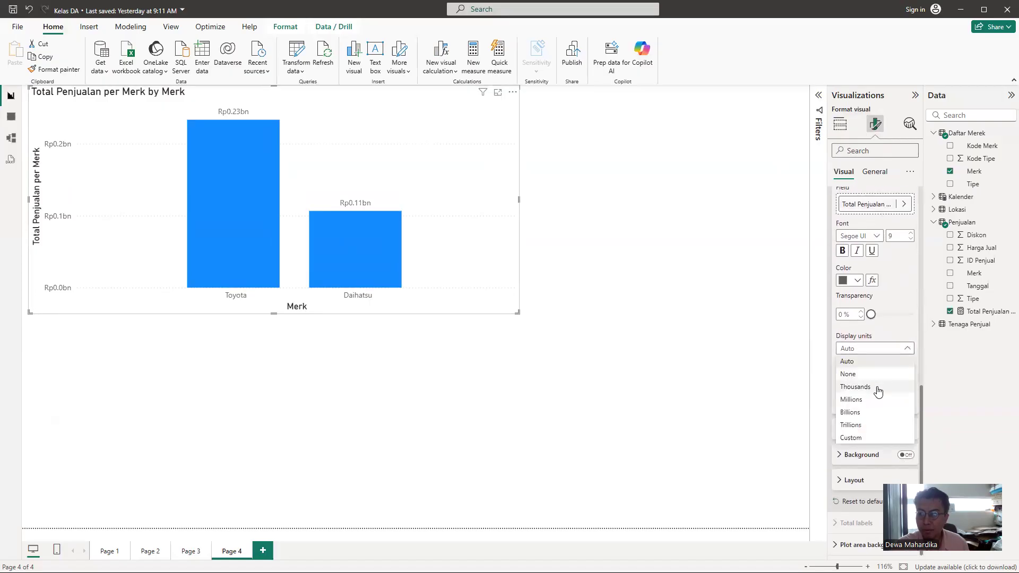
click(878, 374)
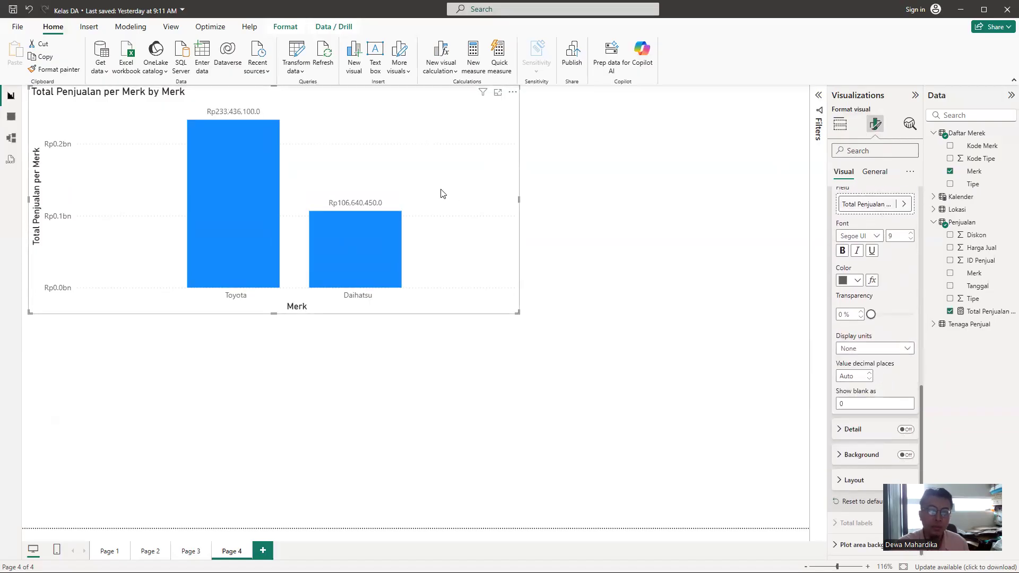
click(628, 201)
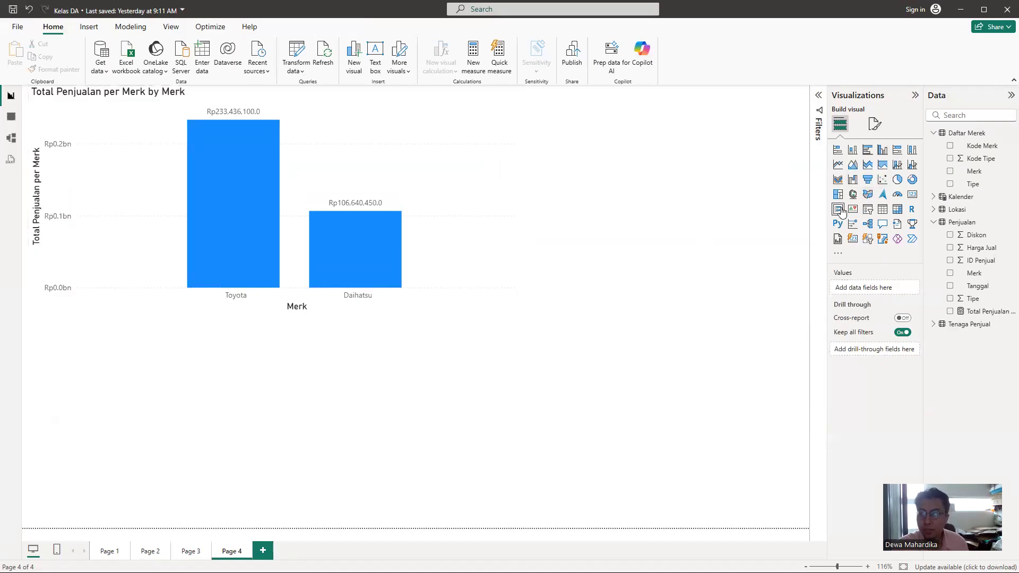
double_click(639, 297)
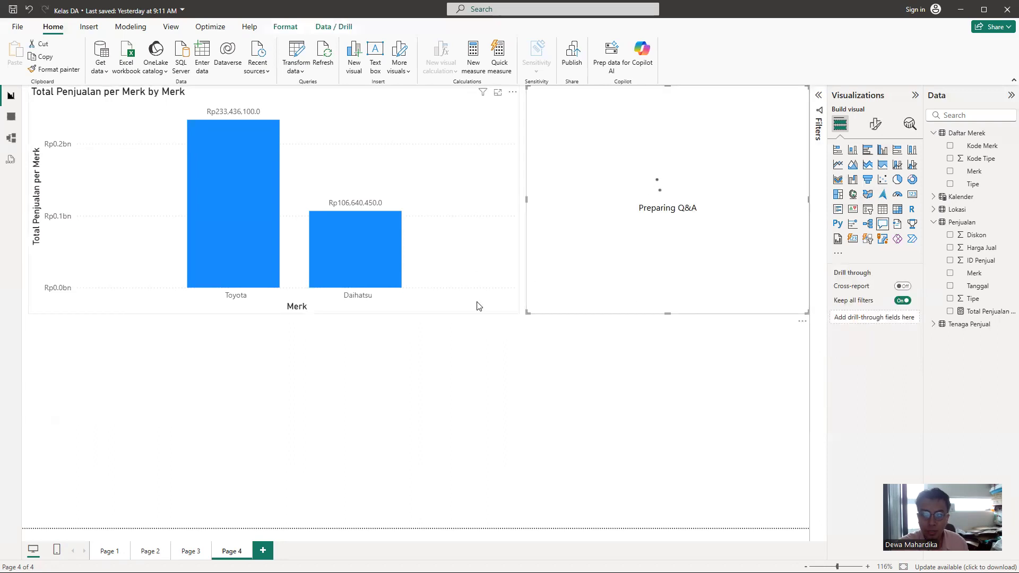
click(802, 322)
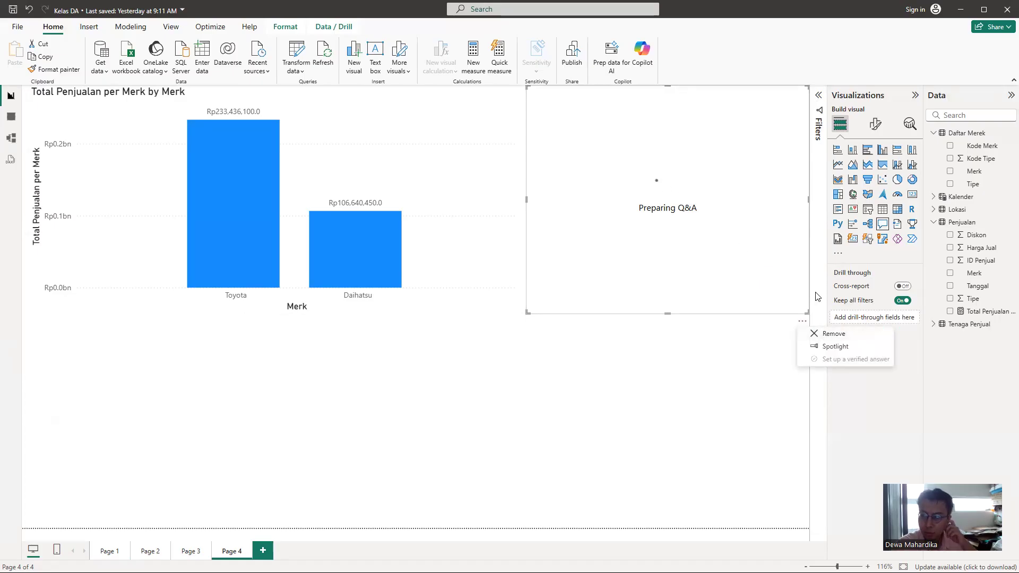
click(814, 334)
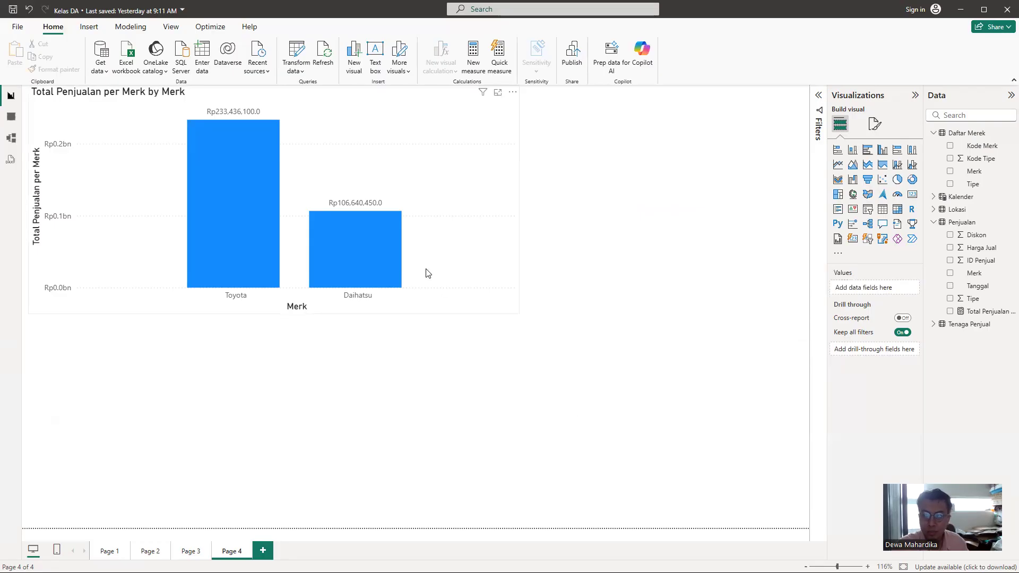
Step: Insert a slicer below the Total Penjualan per Merk chart using the Tahun field from the Kalender table
click(869, 211)
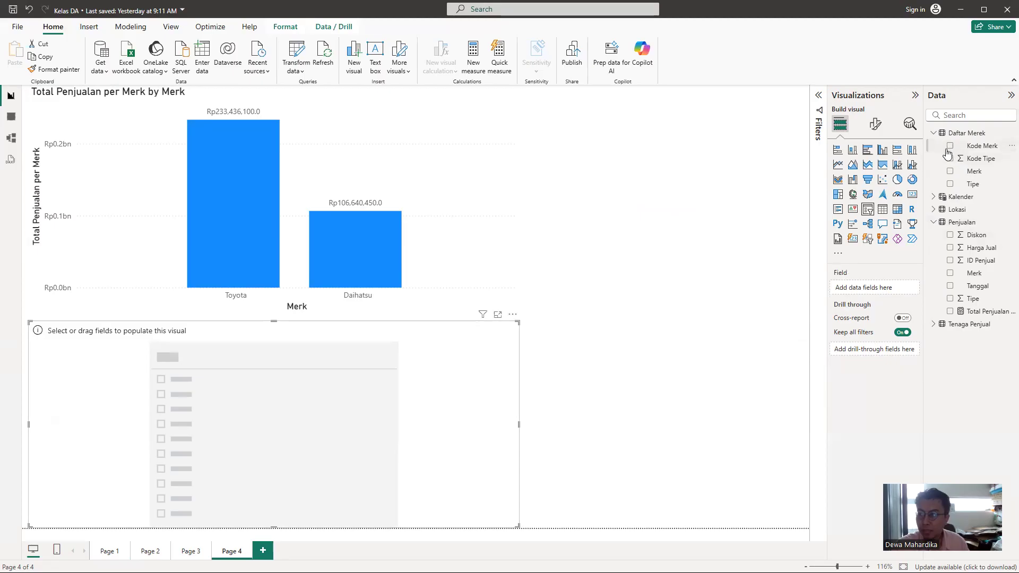
click(934, 222)
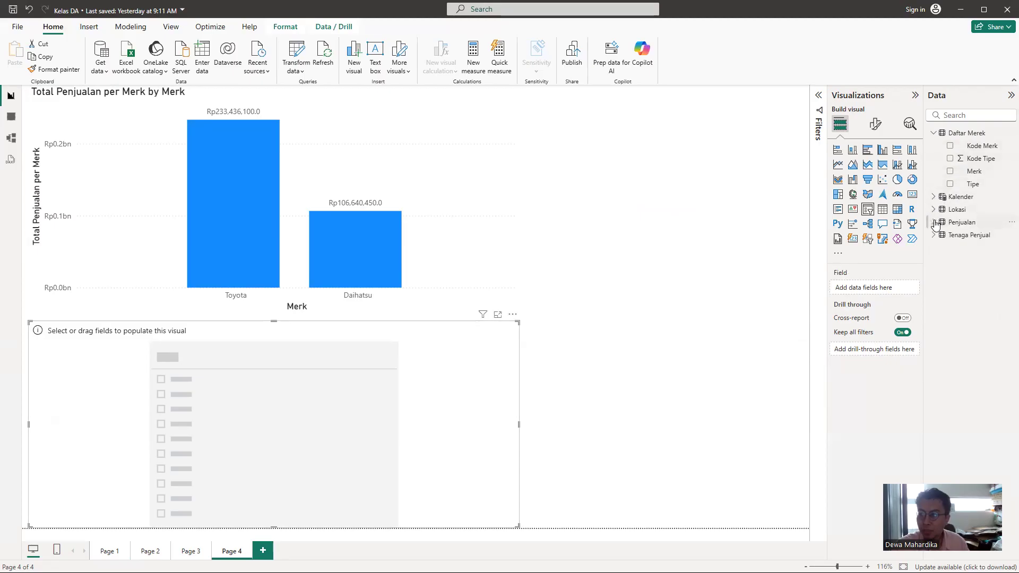
click(934, 198)
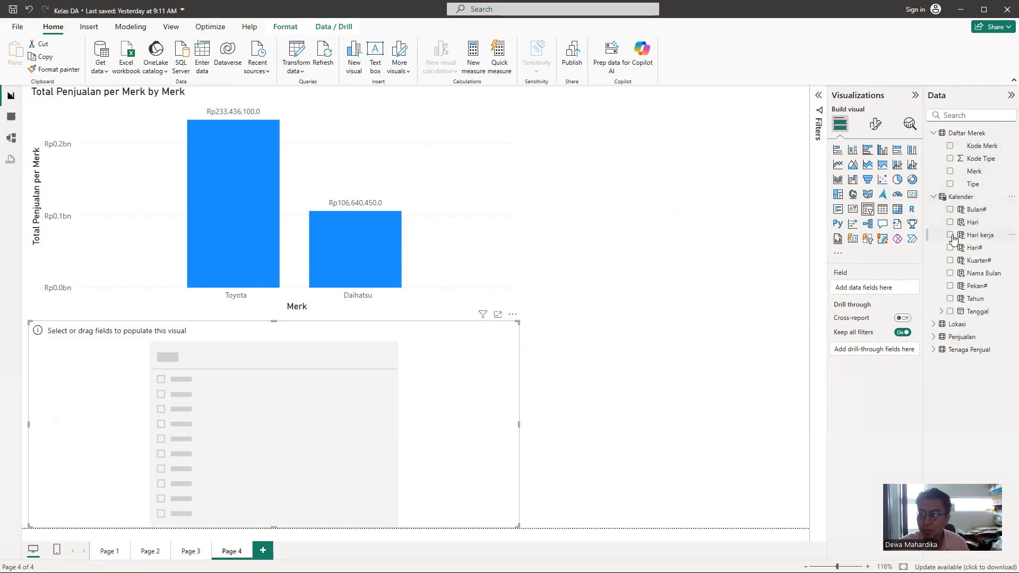
click(950, 299)
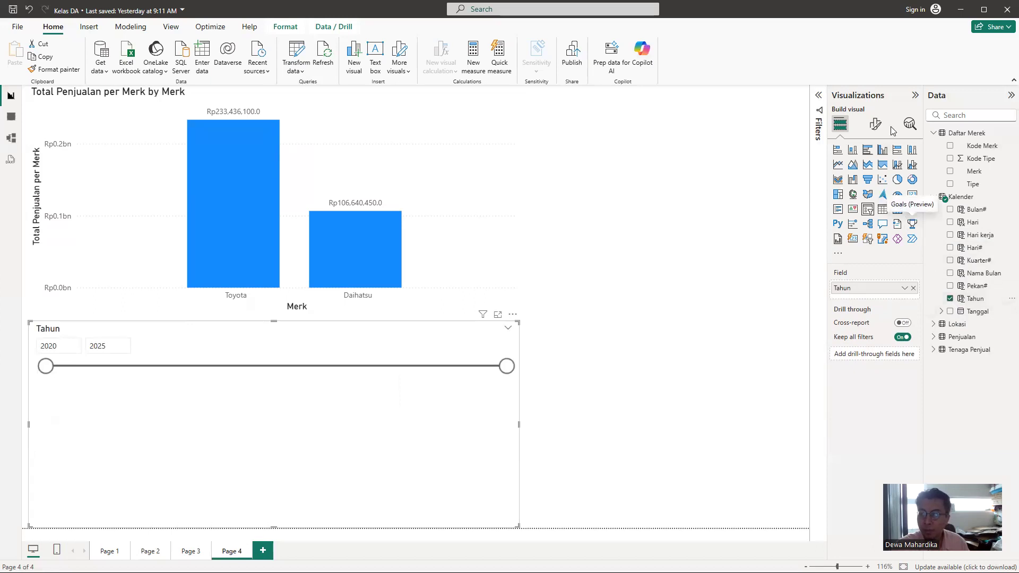
Step: Set the Tahun slicer's style to Tile and narrow it to a two-column layout of year tiles
click(876, 126)
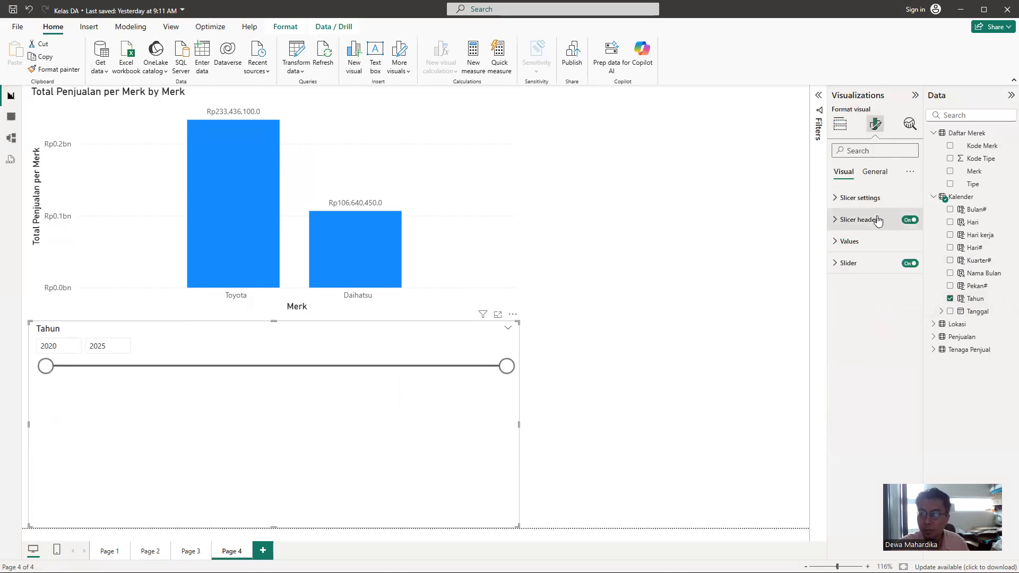
click(871, 200)
click(875, 256)
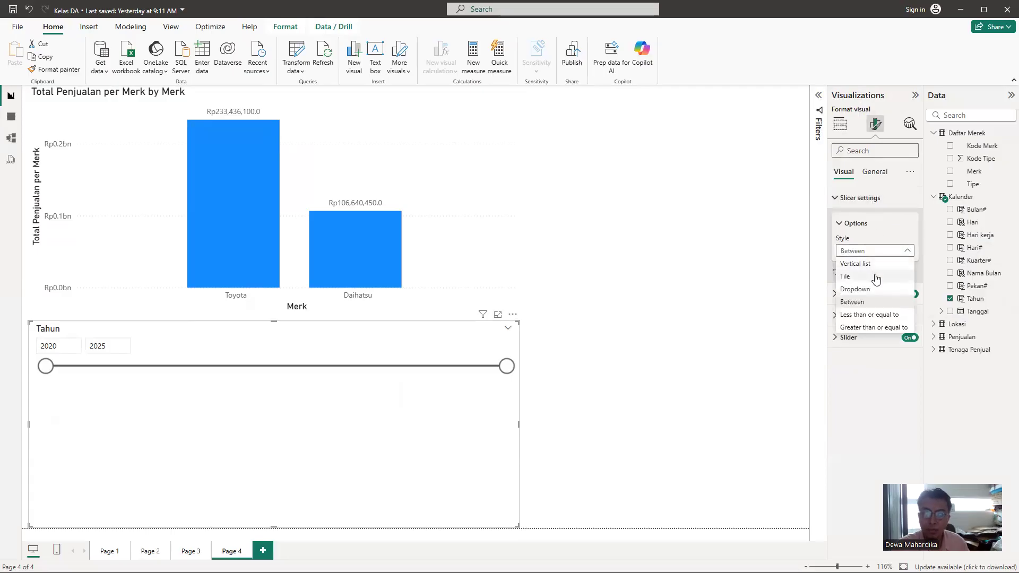
click(876, 277)
drag(520, 424, 299, 425)
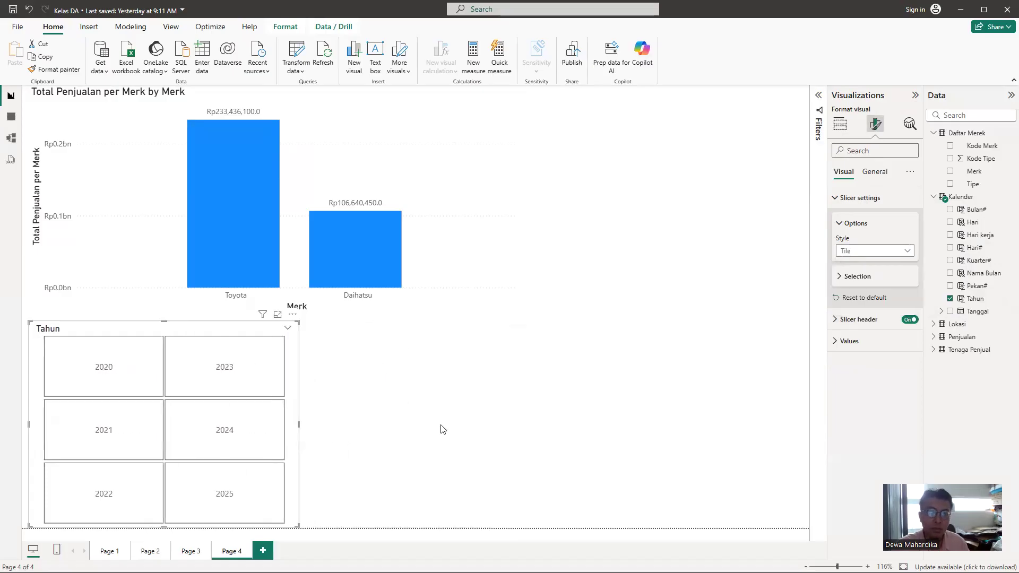
click(571, 425)
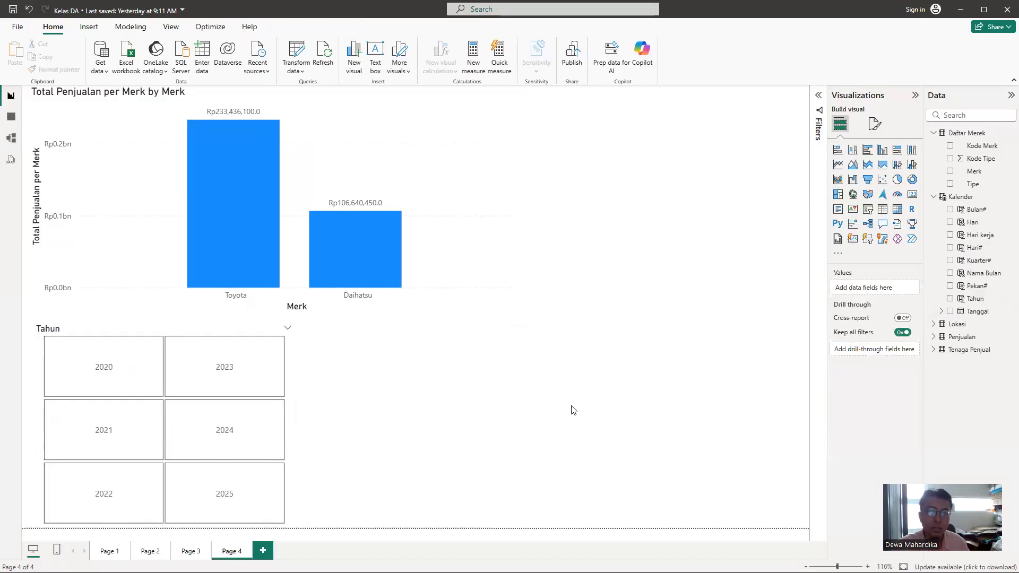
Step: Filter by each year from 2020 to 2025 in the Tahun slicer, ending with 2023, to examine how the chart responds
click(121, 375)
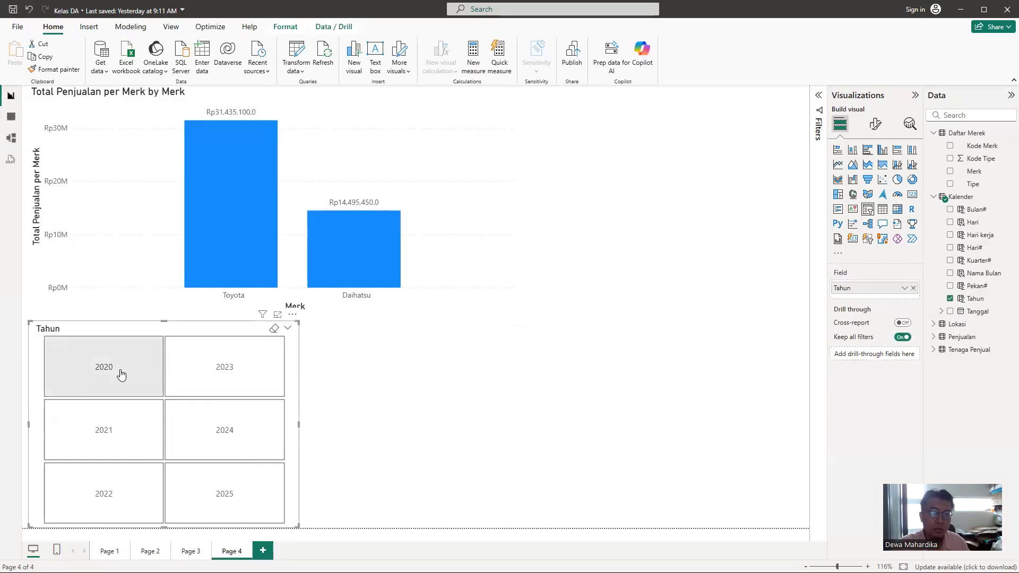
click(222, 366)
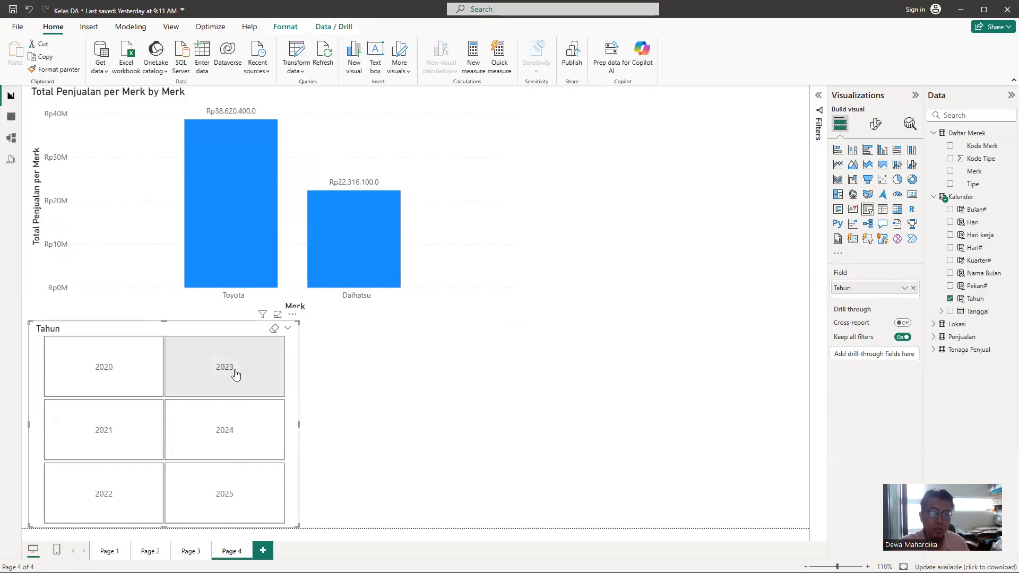
click(102, 432)
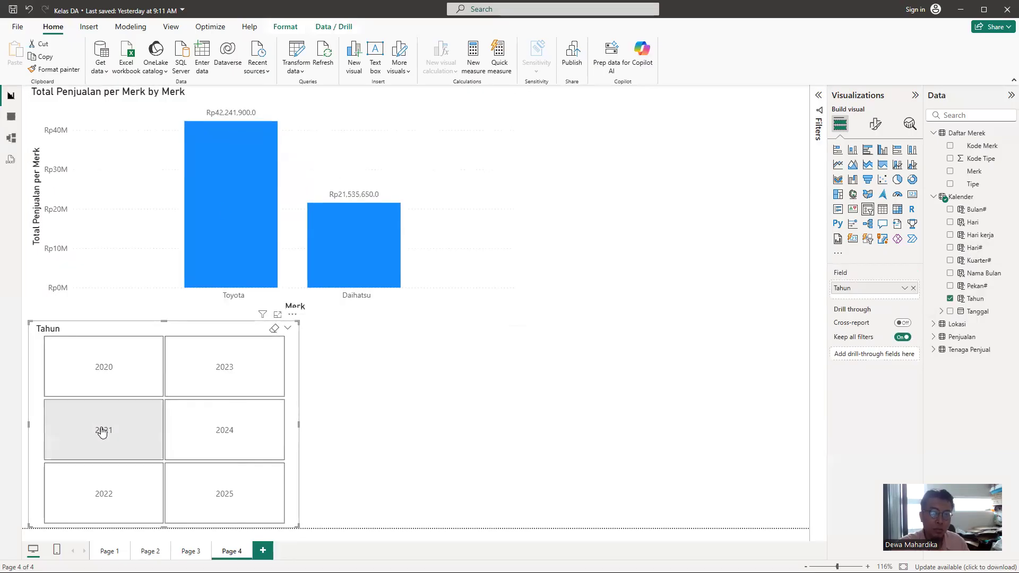
click(103, 491)
click(189, 498)
click(231, 433)
click(248, 377)
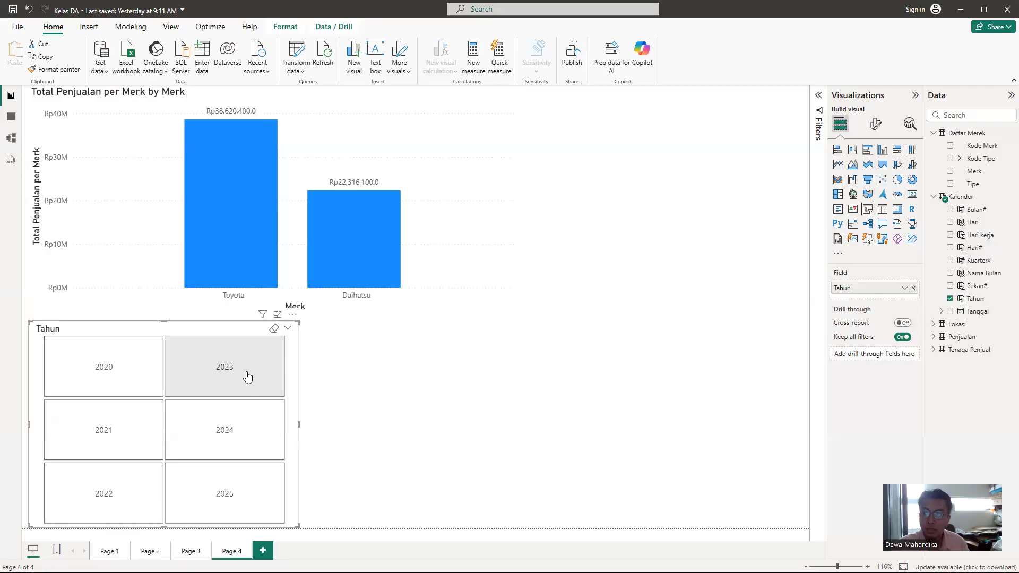
Step: Add Kalender's Kuarter# below Tahun in the slicer and clear the 2023 selection
click(951, 260)
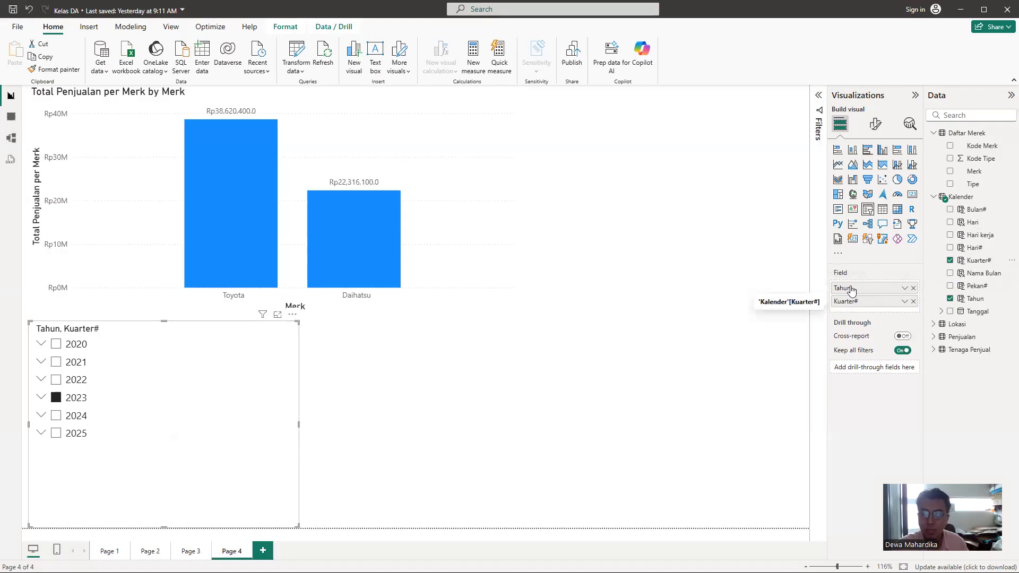
click(40, 345)
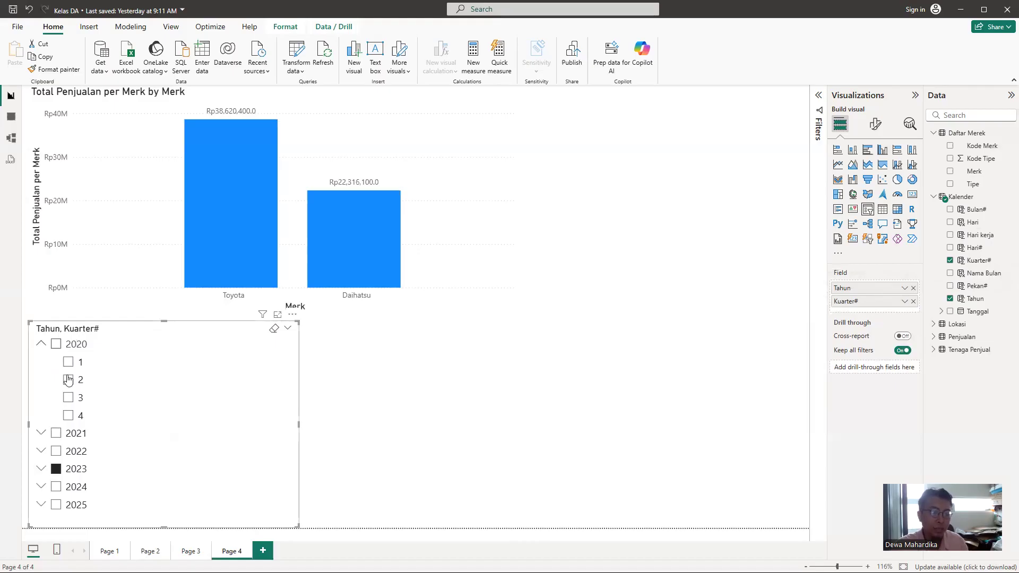
click(56, 469)
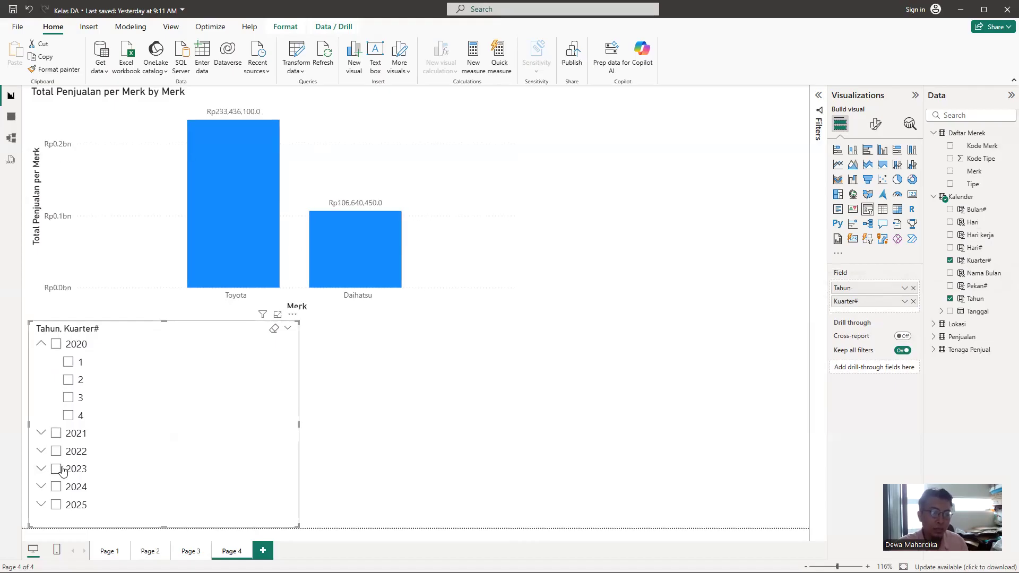
Step: Select quarter 1 of 2020, 2021 and 2022 together in the Tahun, Kuarter# slicer
click(68, 363)
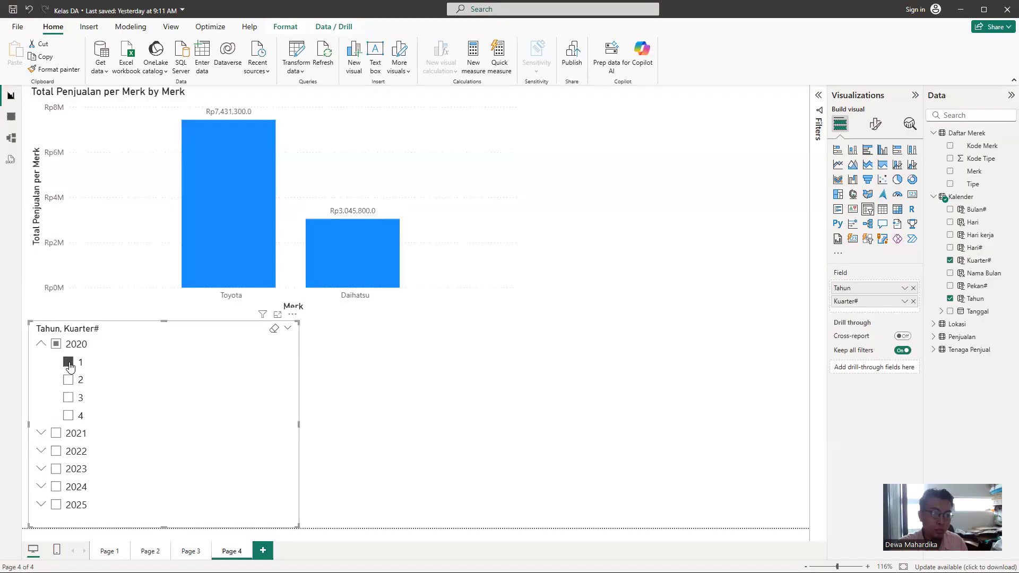
click(41, 434)
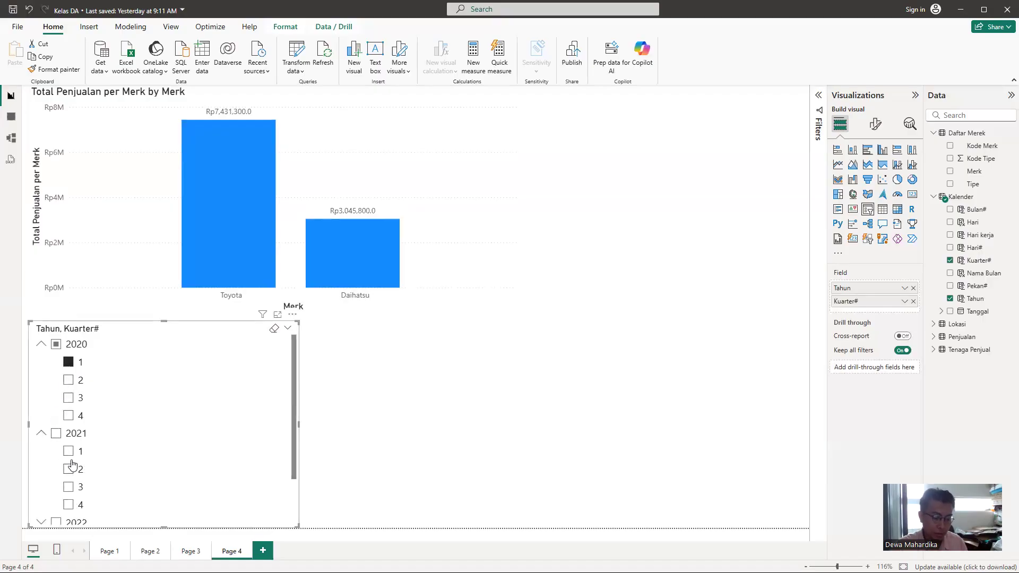
ctrl+click(68, 452)
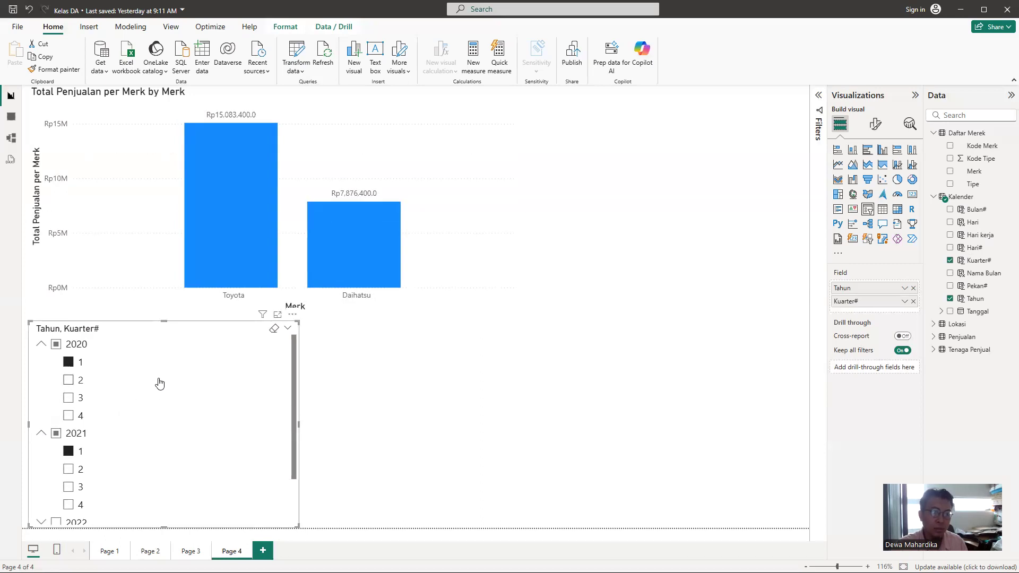
scroll(160, 382, down, 2)
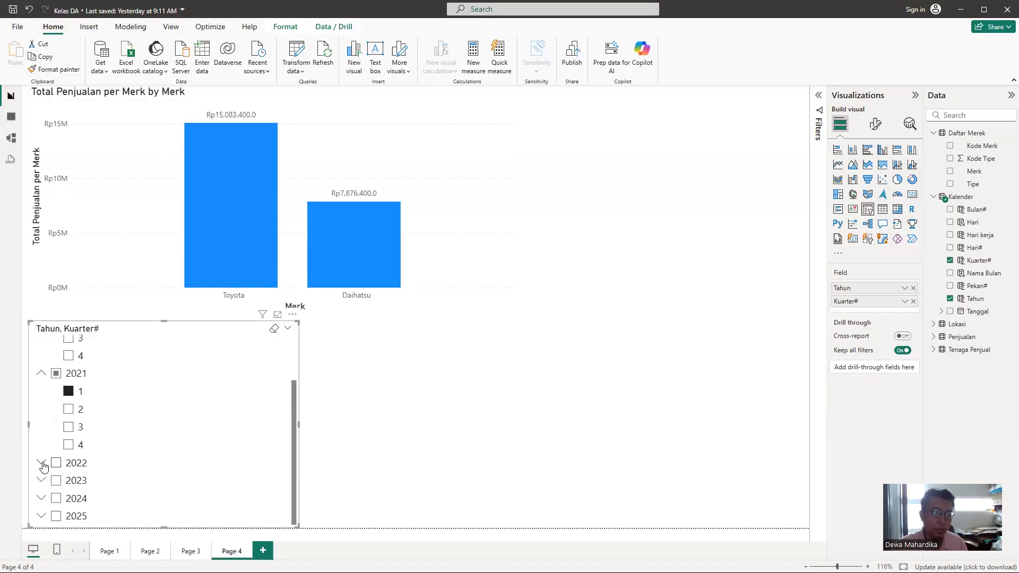
click(43, 465)
click(69, 481)
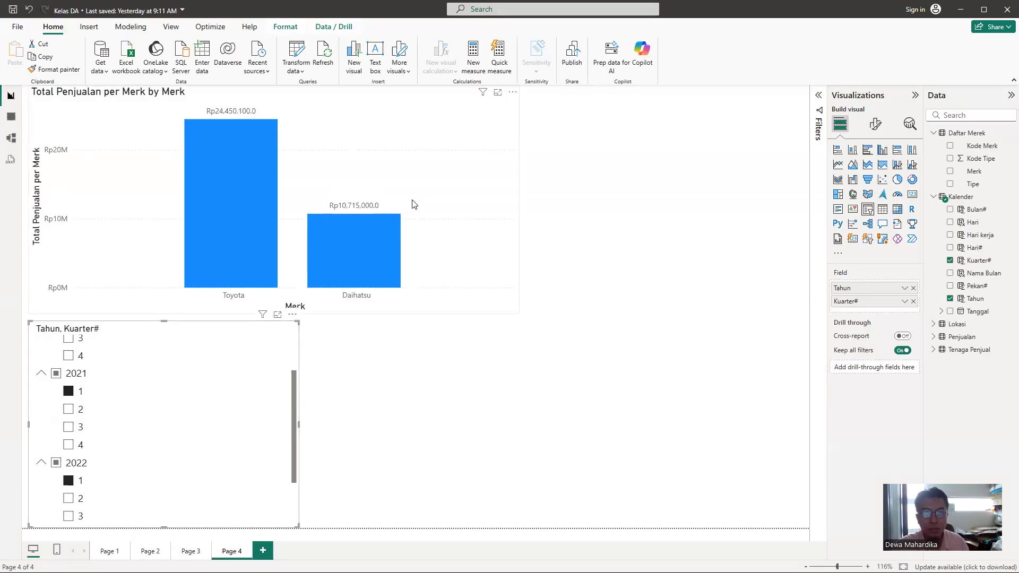
Step: Add Kalender's Tahun to the column chart's X-axis and place it above Merk
click(484, 210)
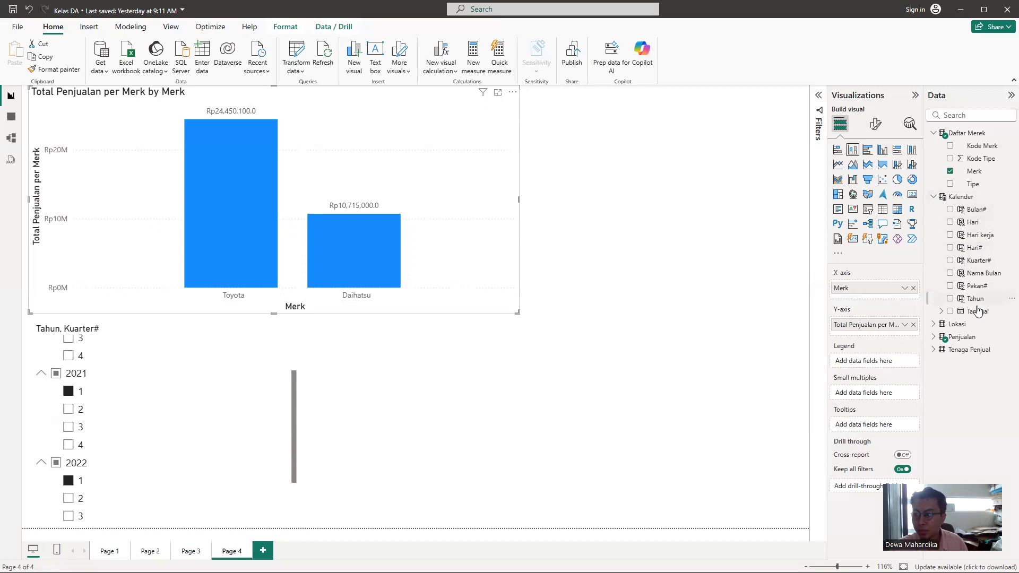
drag(970, 302, 880, 300)
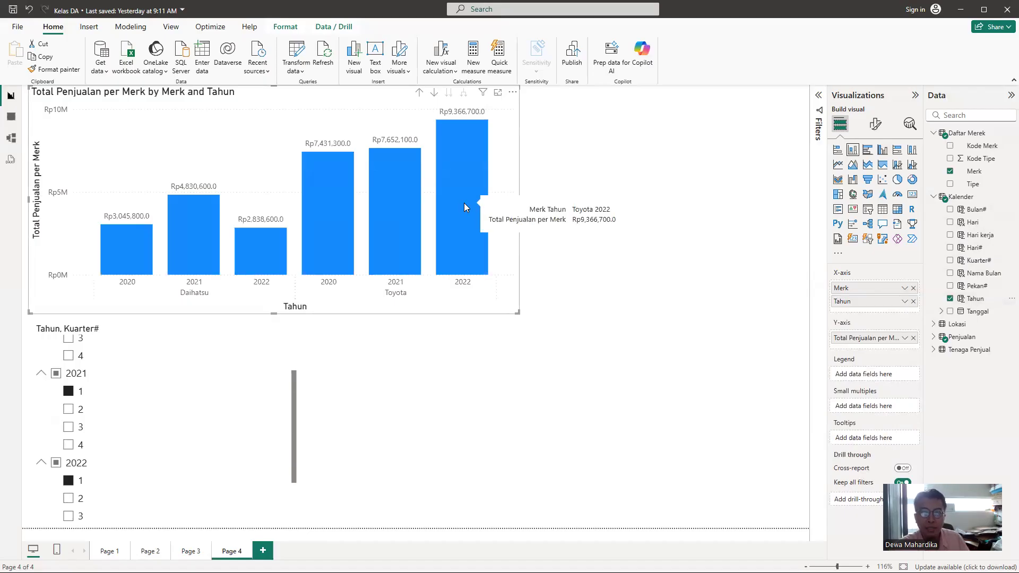
mouse_move(410, 233)
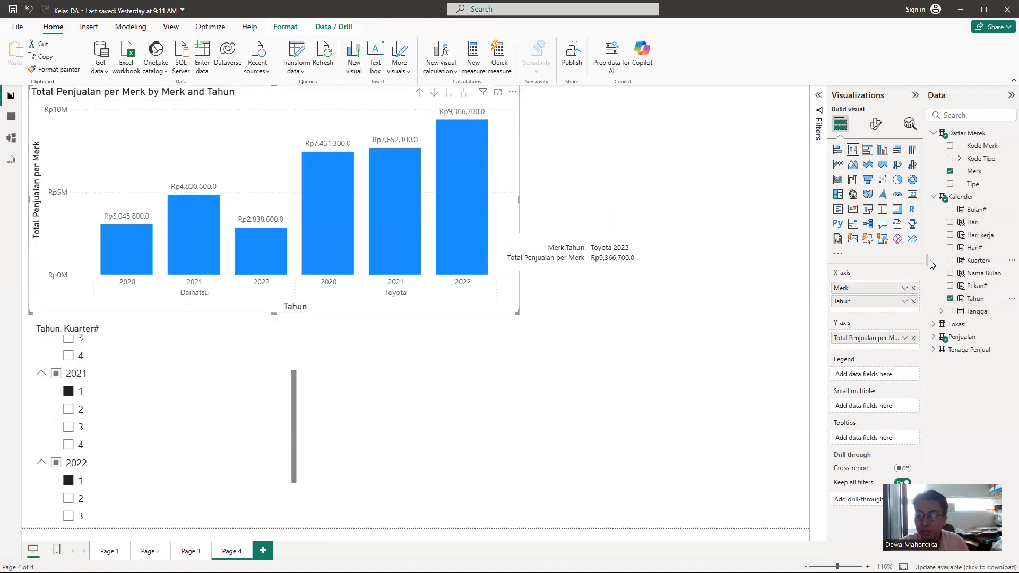
drag(867, 291, 868, 314)
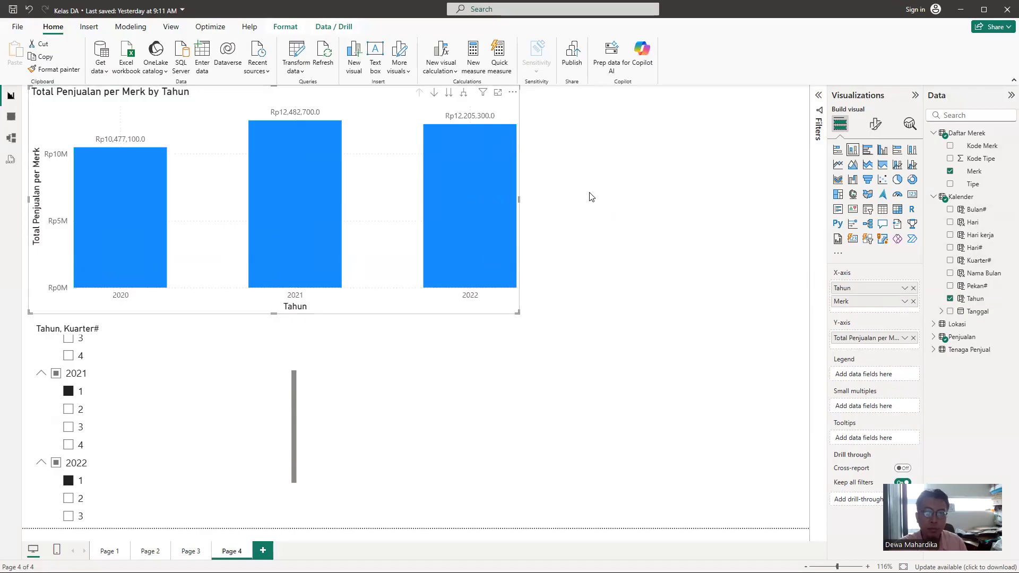
Step: Try the clustered column and stacked bar types for the sales chart, and switch it back to a stacked column chart
click(883, 154)
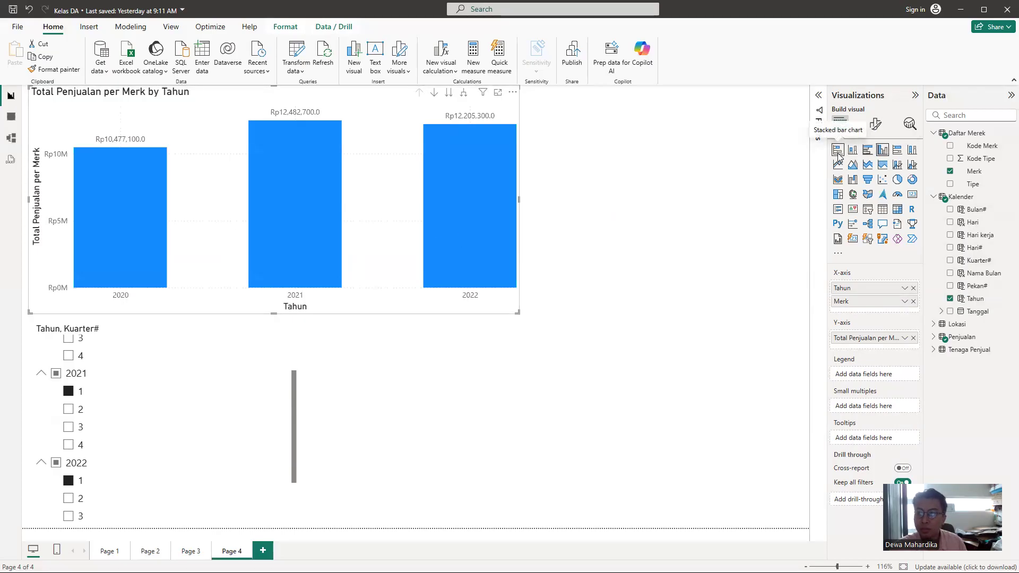
click(838, 153)
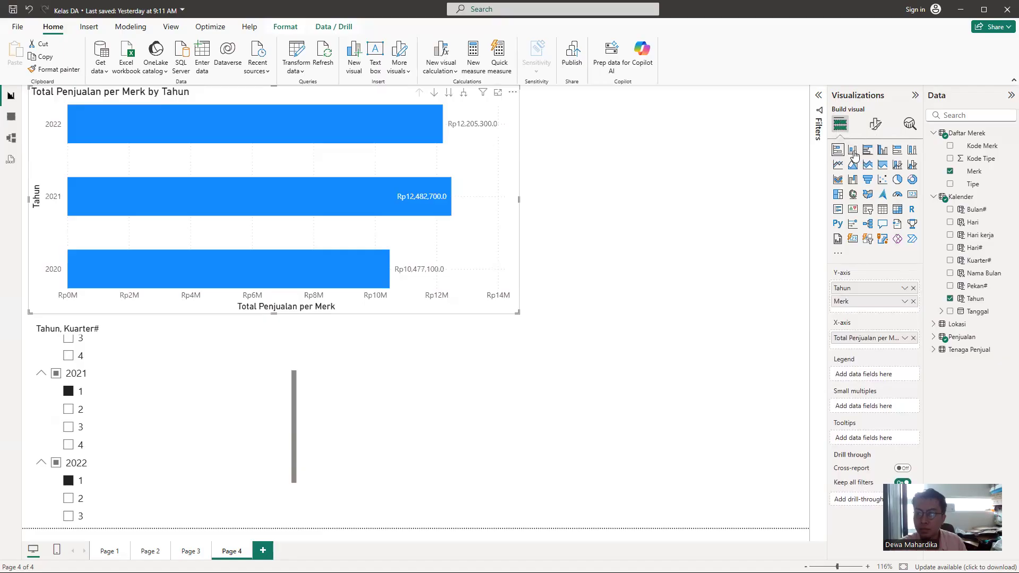
click(853, 153)
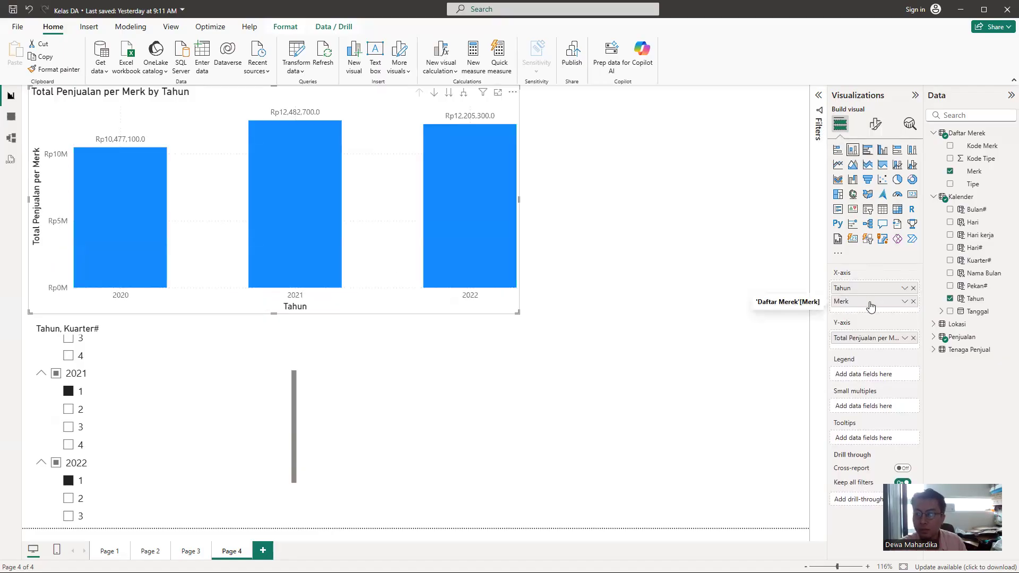
Step: Try Merk on the chart's Y-axis and in different X-axis orders, ending with Tahun above Merk on the X-axis
drag(870, 308, 873, 348)
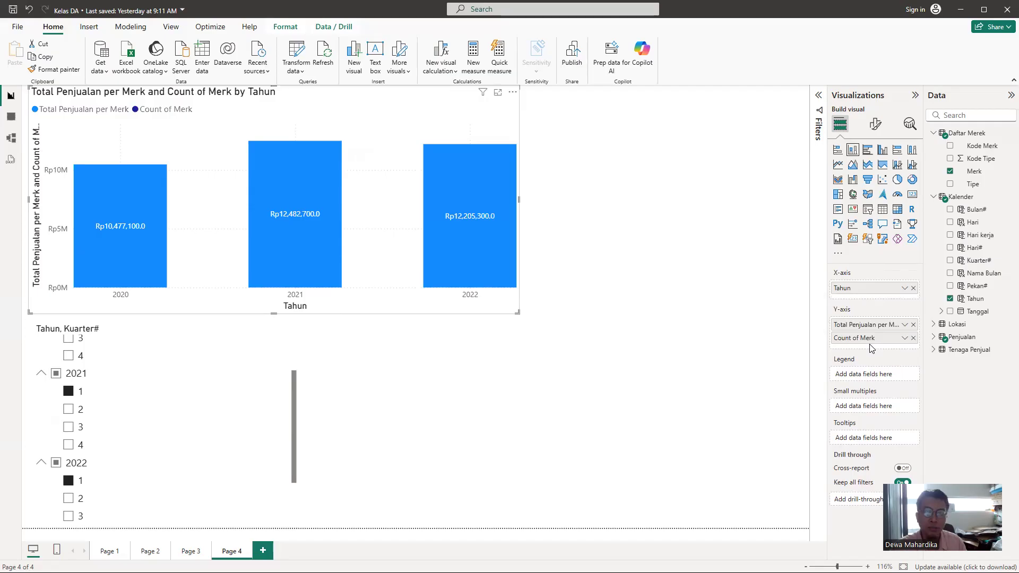
drag(871, 346, 871, 299)
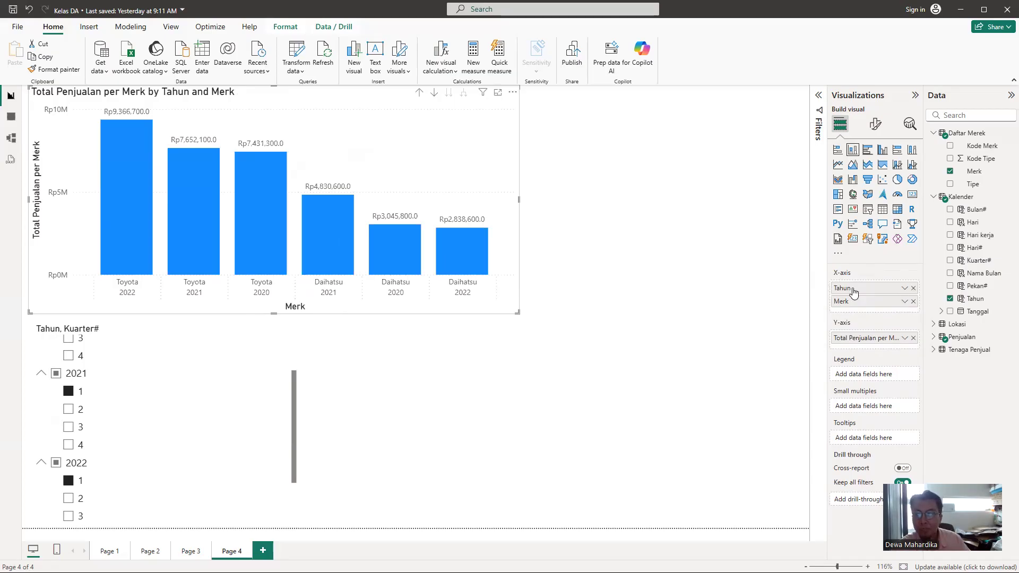
drag(851, 307, 852, 287)
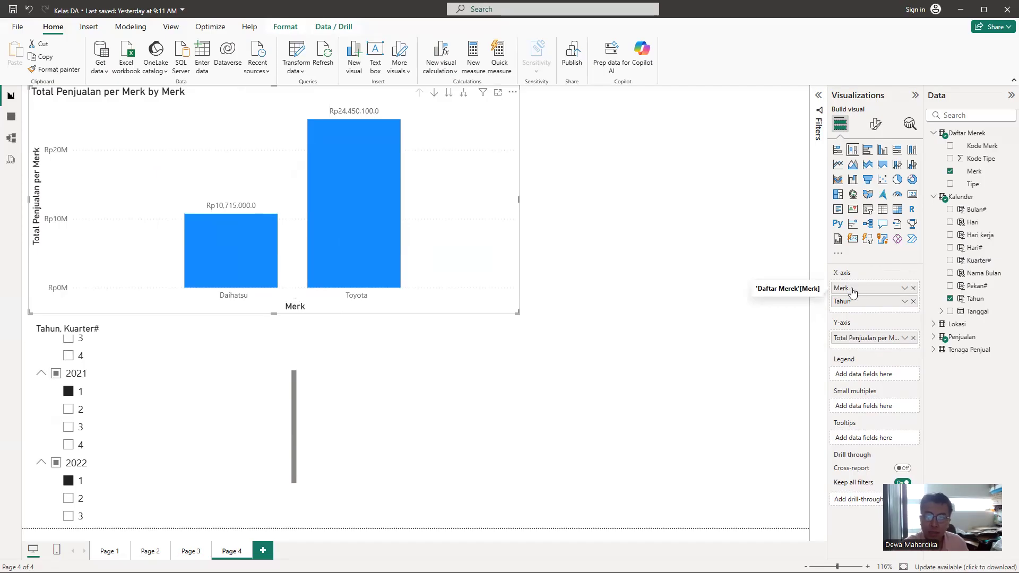
drag(852, 304, 857, 287)
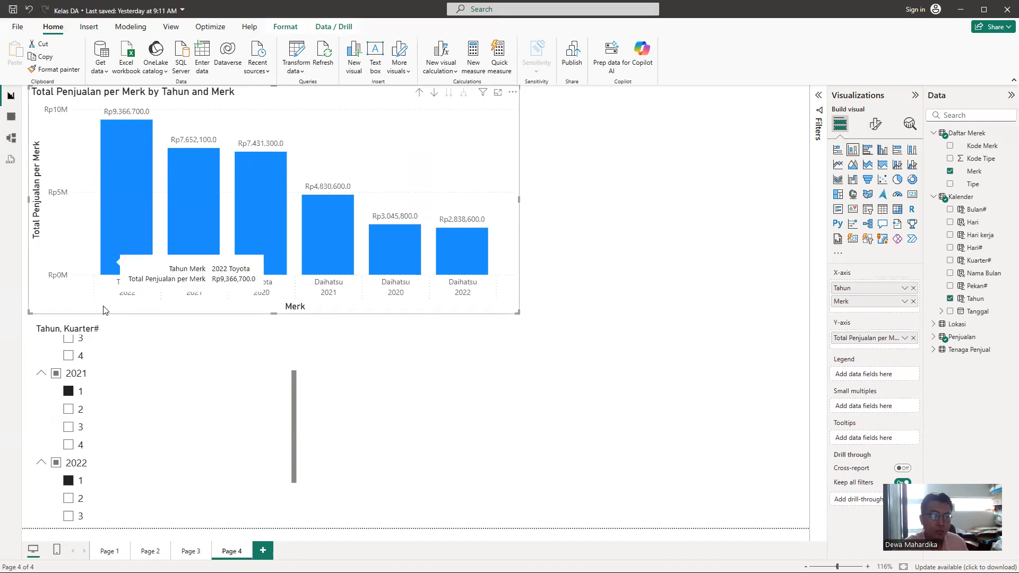
Step: Add quarter 1 of 2023 and quarter 1 of 2024 to the Tahun, Kuarter# slicer selection
scroll(76, 420, down, 2)
scroll(76, 420, down, 1)
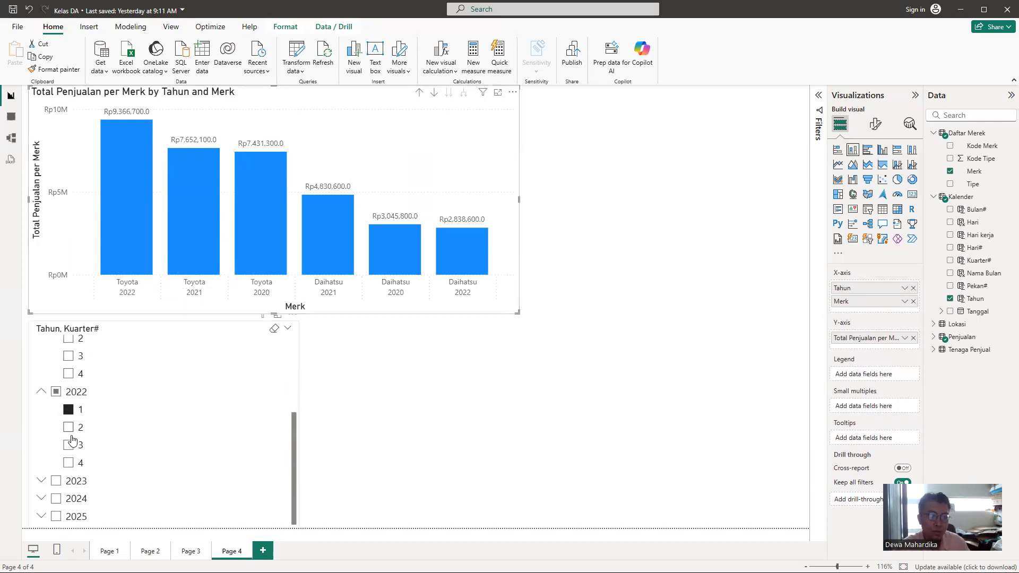
click(42, 485)
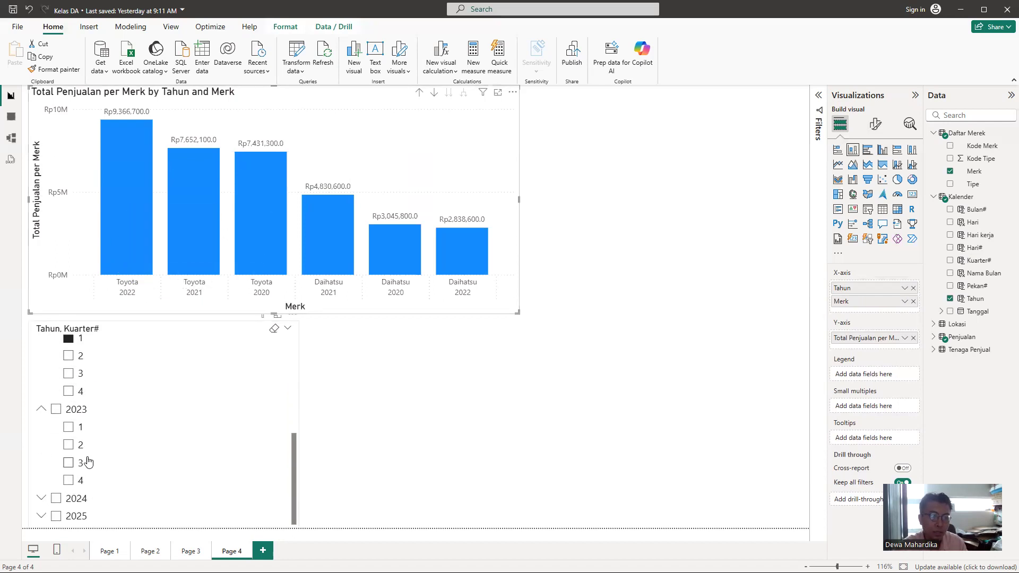
click(68, 428)
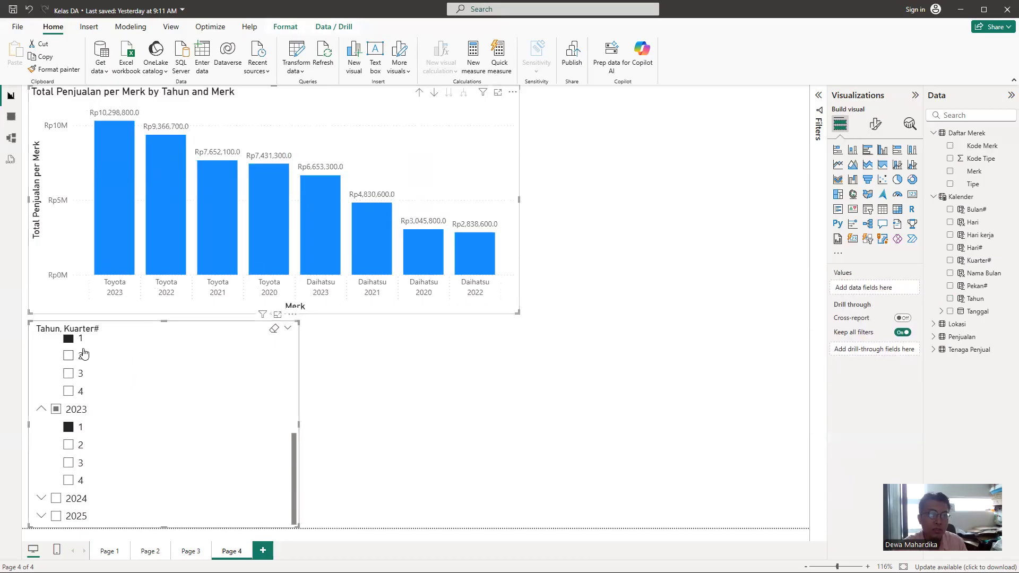
click(42, 498)
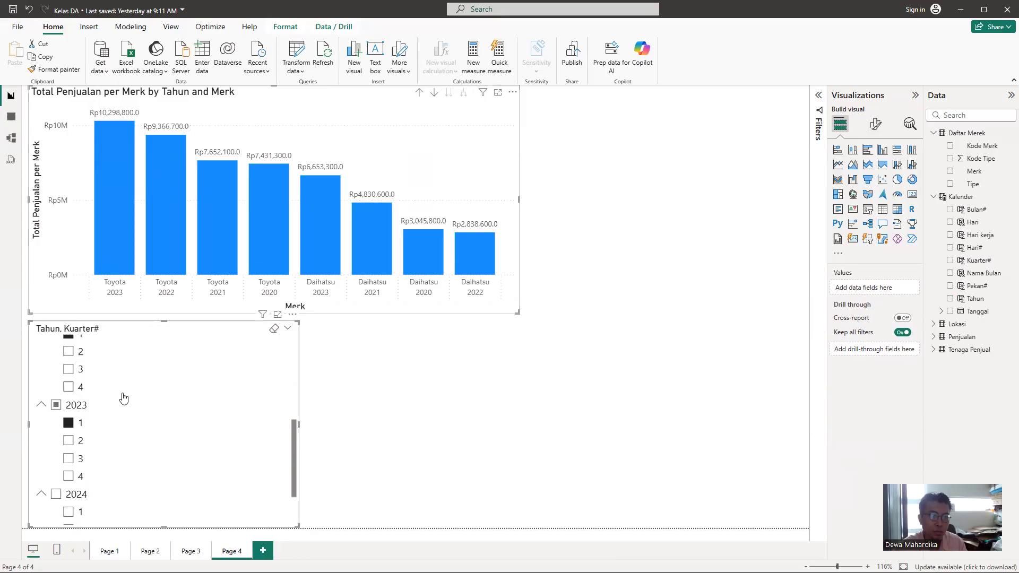
click(68, 445)
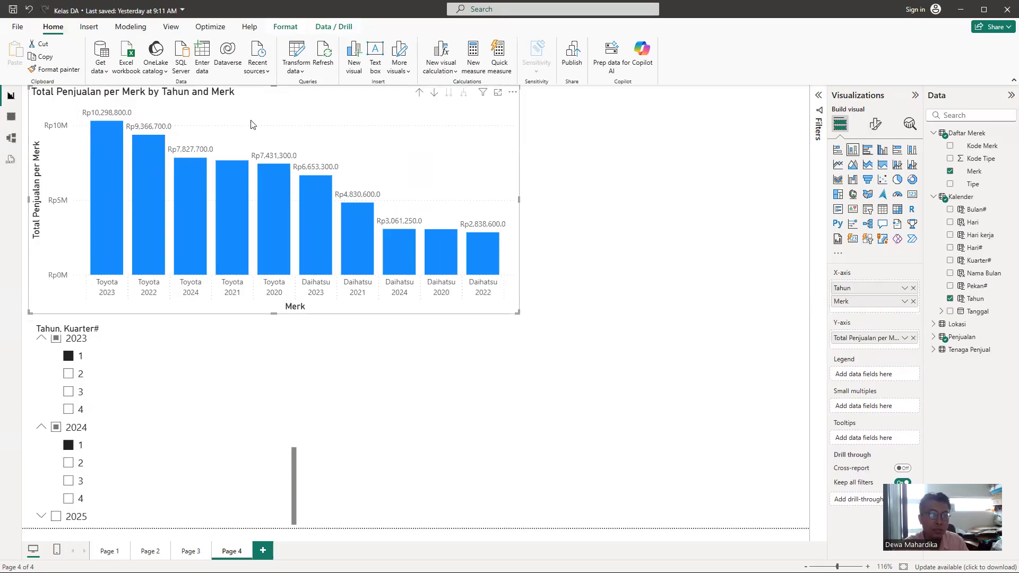
mouse_move(111, 161)
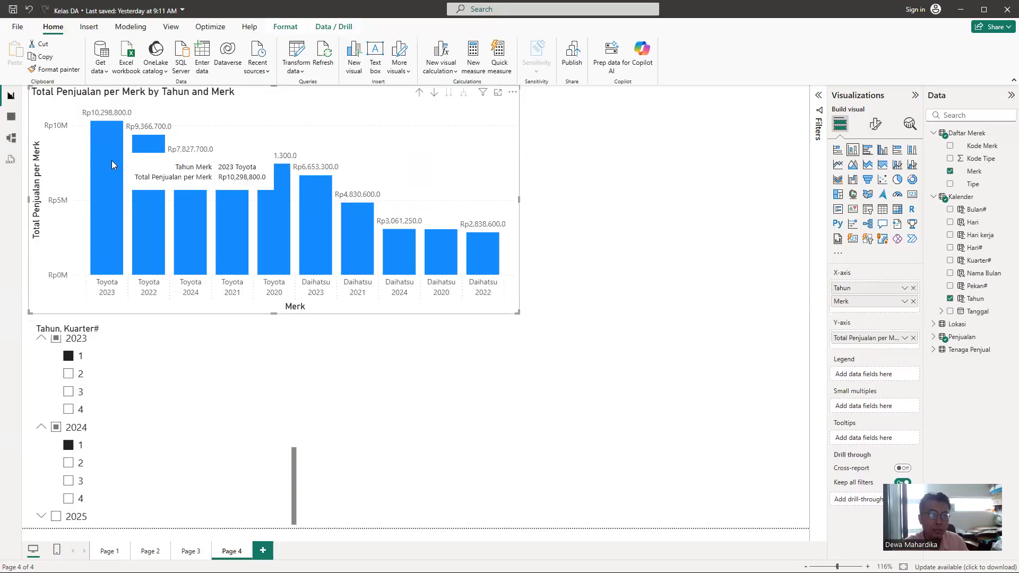
mouse_move(146, 184)
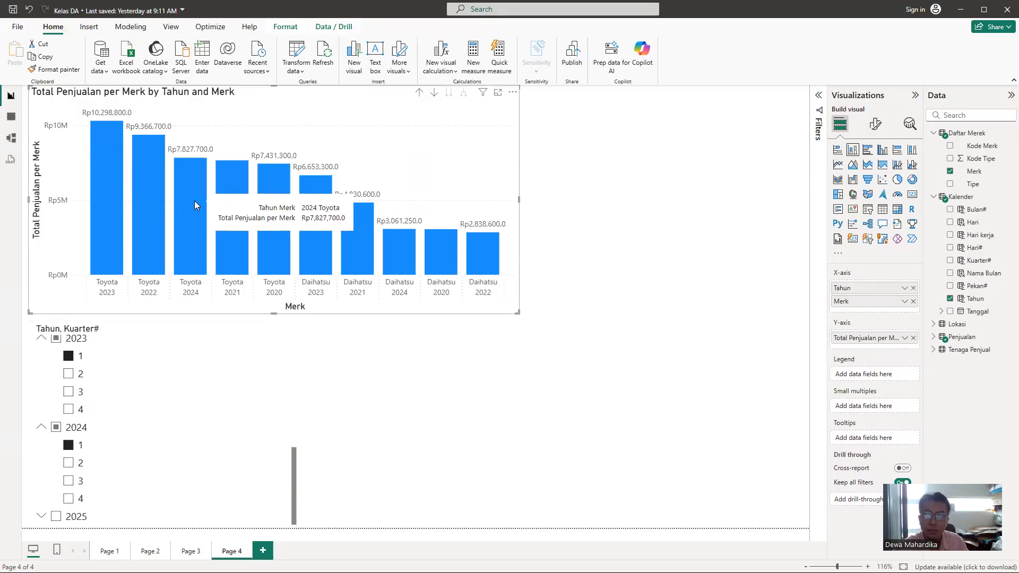
Step: Try the table, matrix and 100% stacked bar types for the sales chart, and end with a line and stacked column chart
click(883, 214)
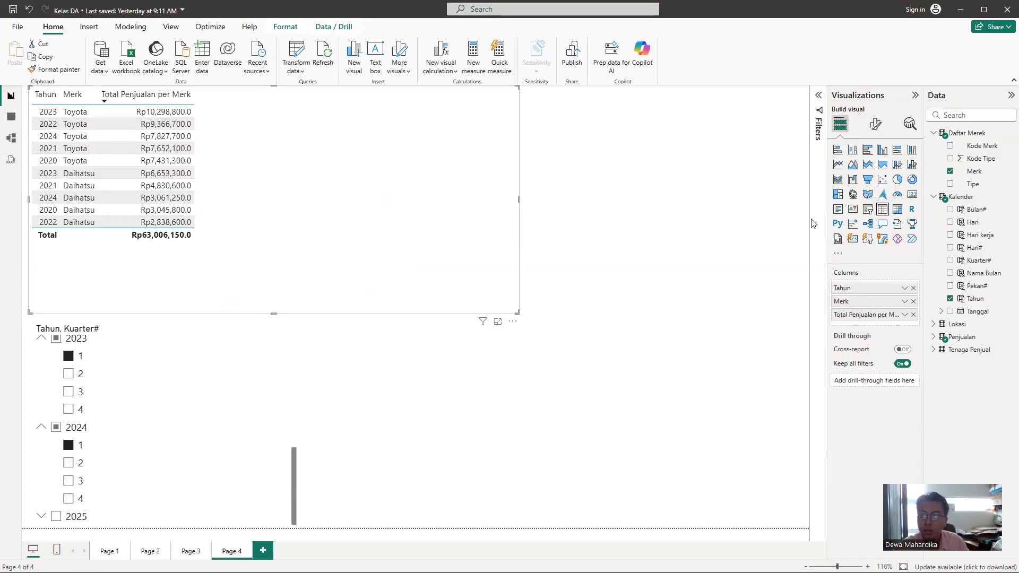
click(897, 210)
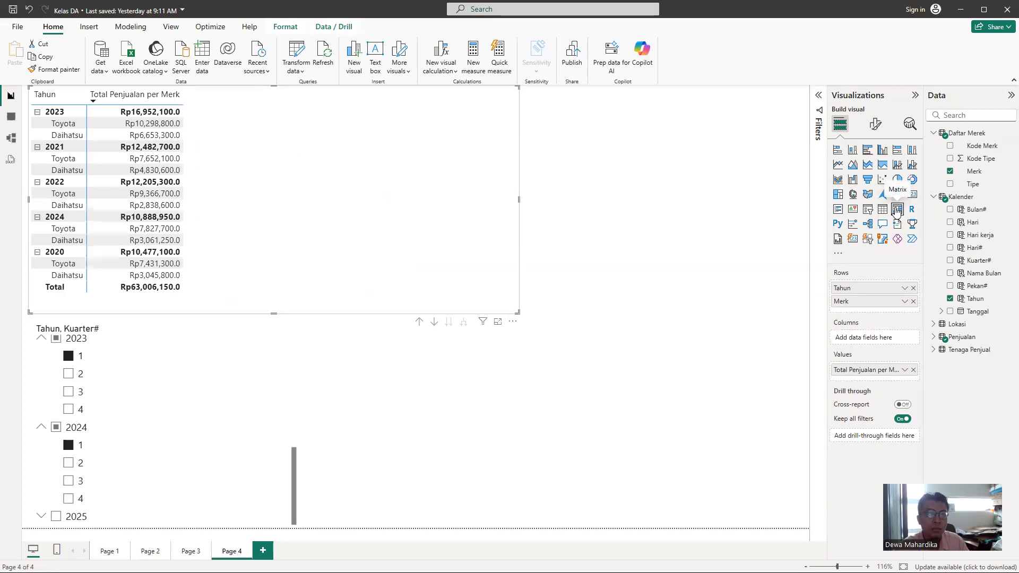
click(36, 112)
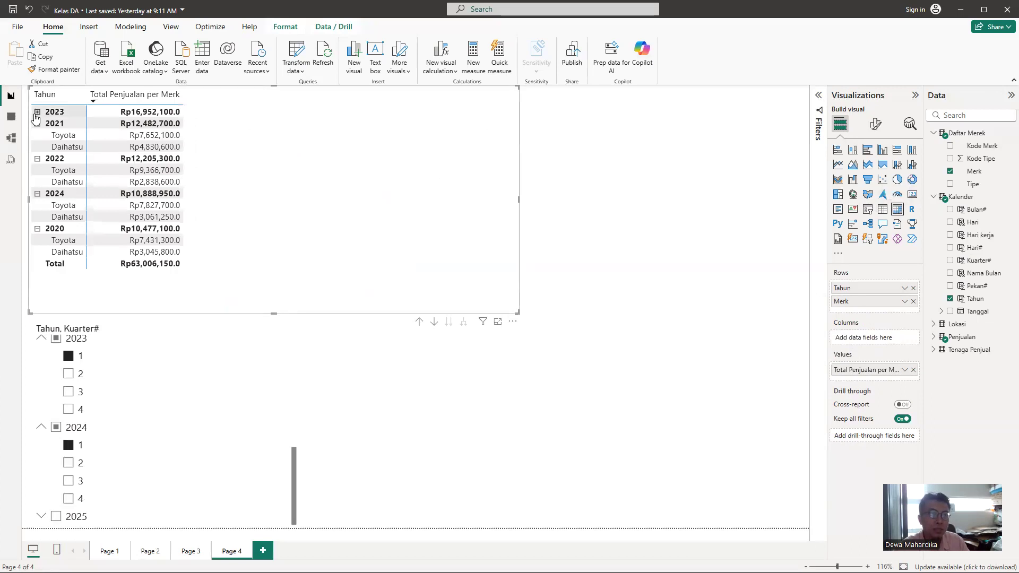
click(37, 113)
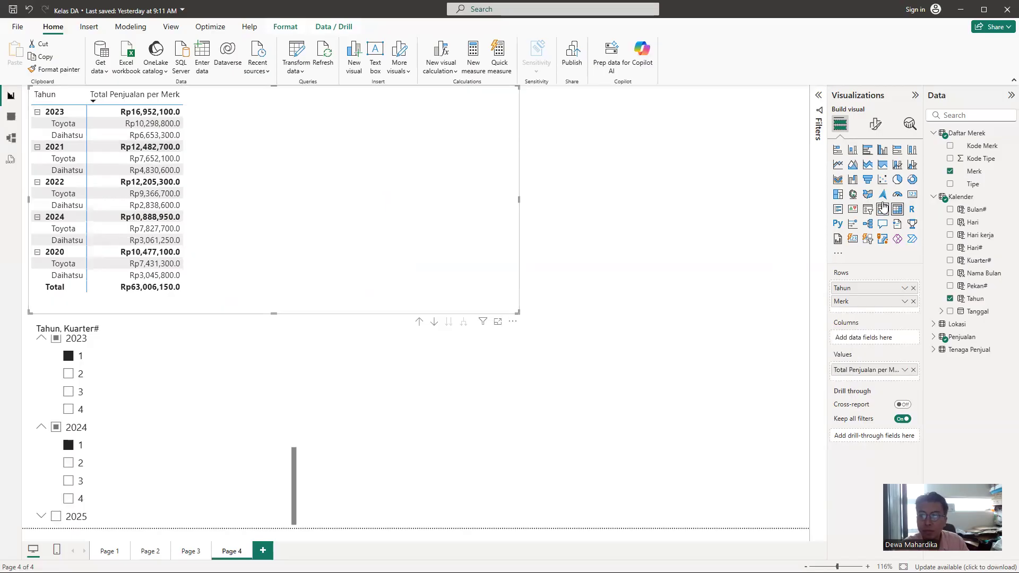
click(912, 150)
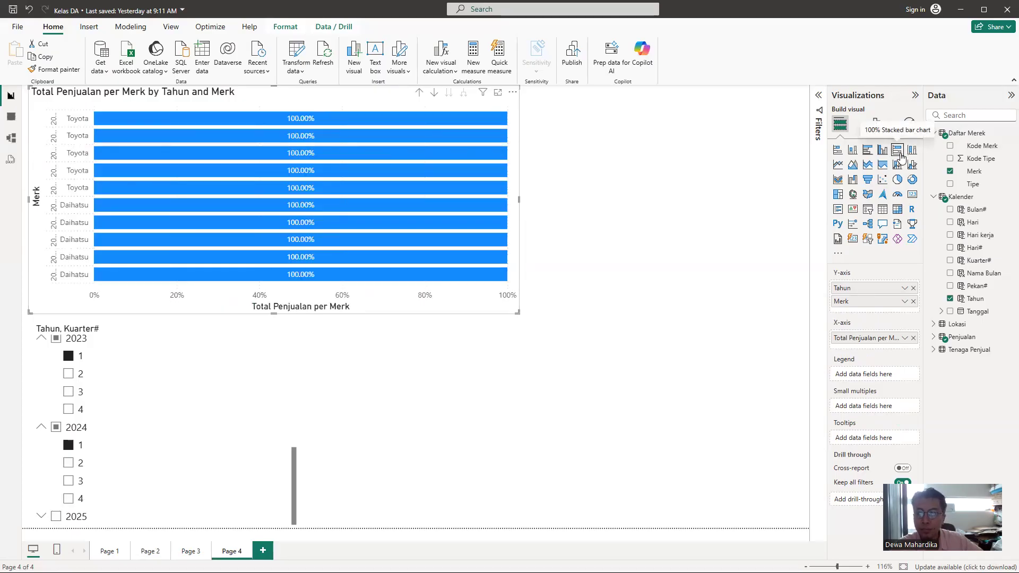
click(897, 165)
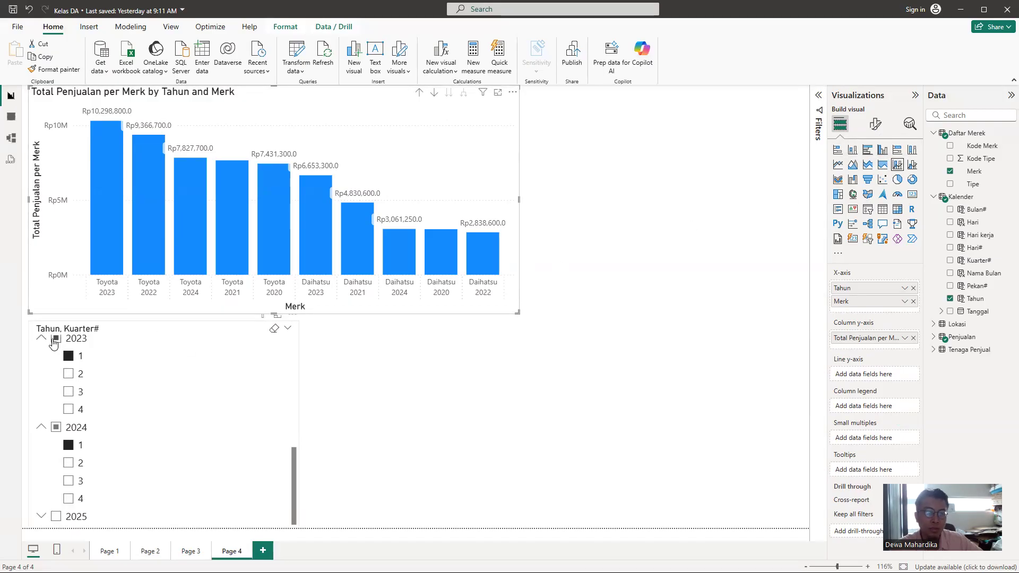
Step: Remove Kuarter# from the slicer so it holds only Tahun, and select all the years 2020 through 2025 together
click(254, 427)
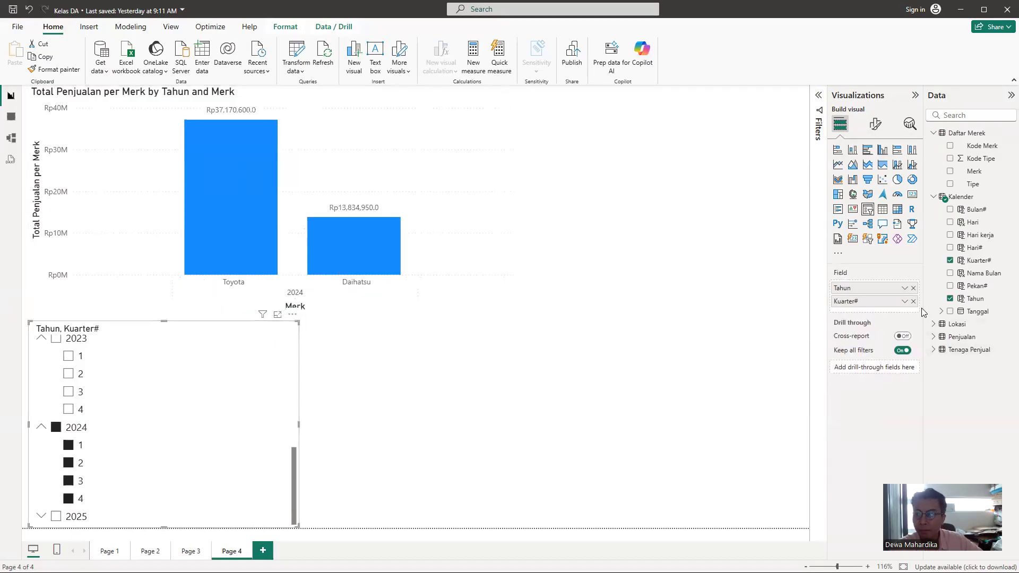
click(914, 302)
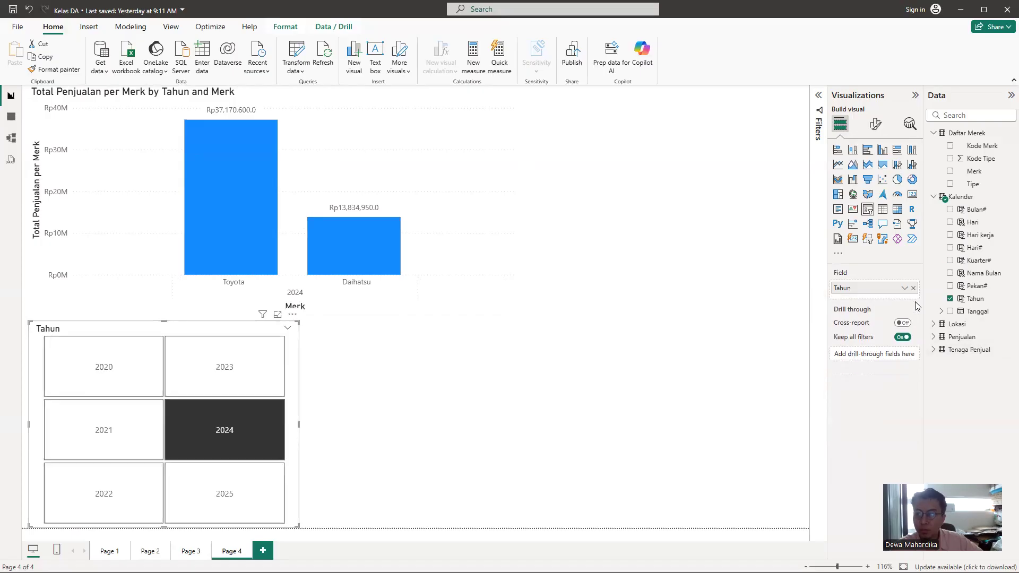
click(253, 365)
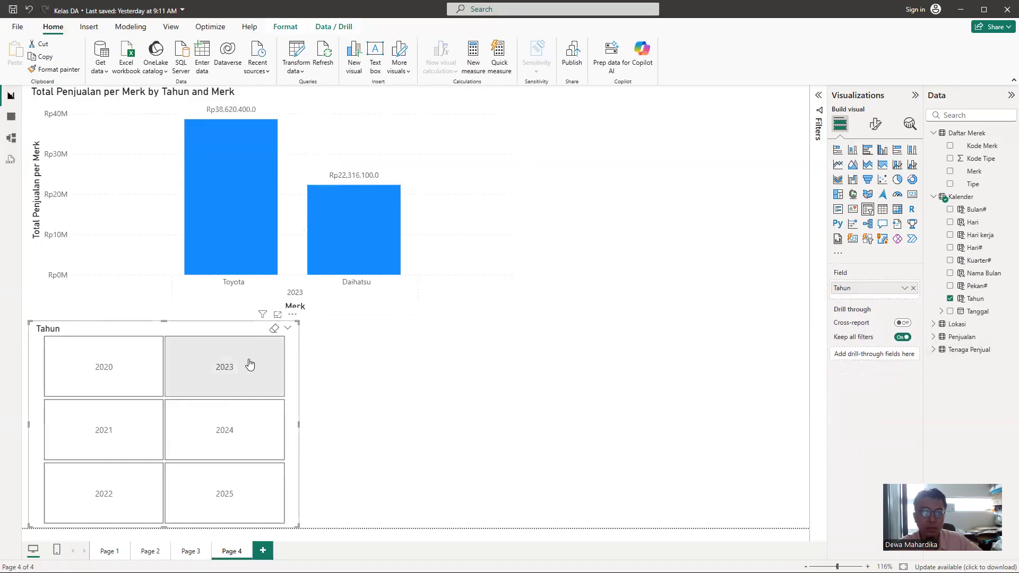
ctrl+click(120, 375)
ctrl+click(219, 439)
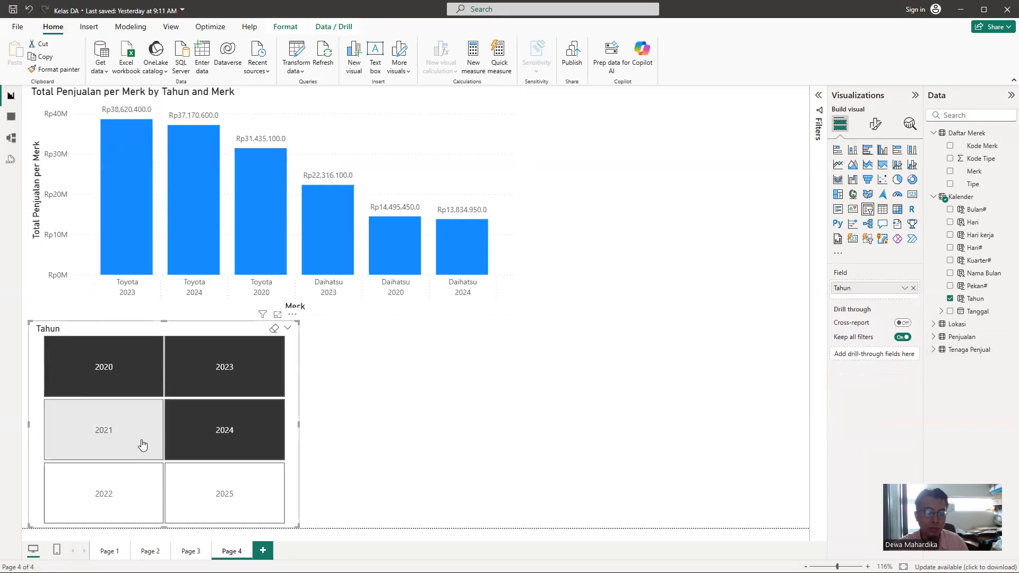
ctrl+click(138, 443)
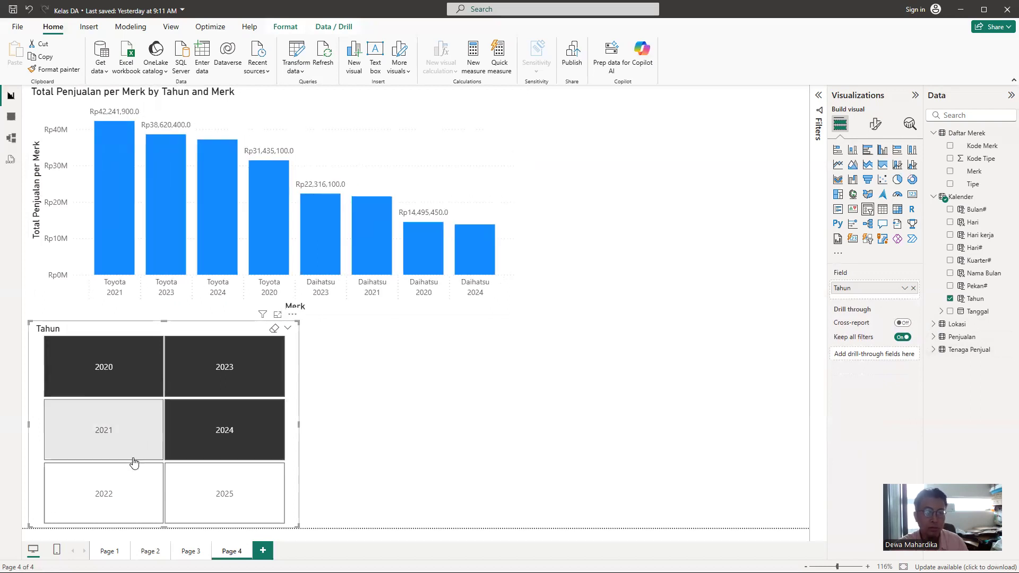
ctrl+click(133, 494)
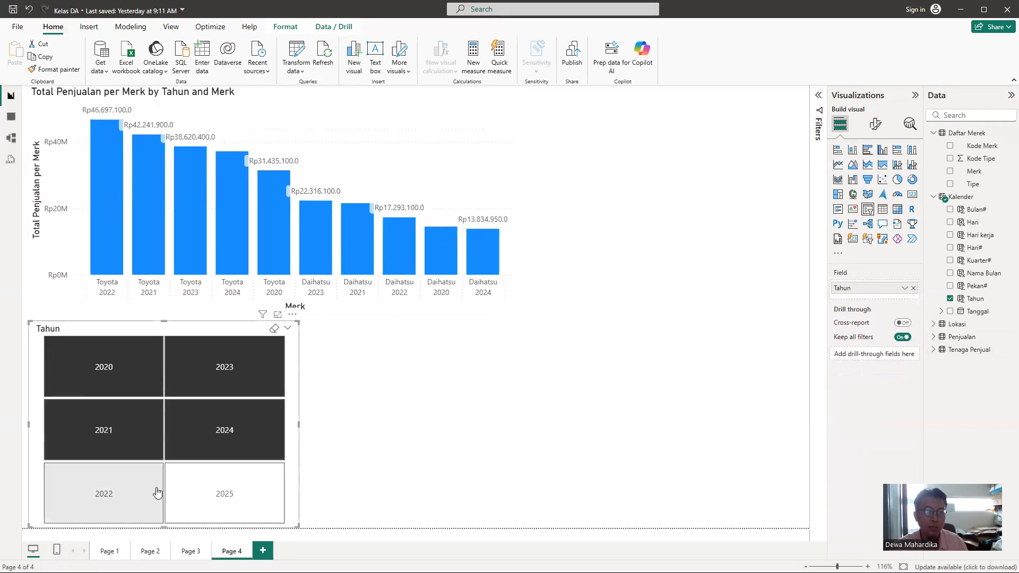
ctrl+click(232, 489)
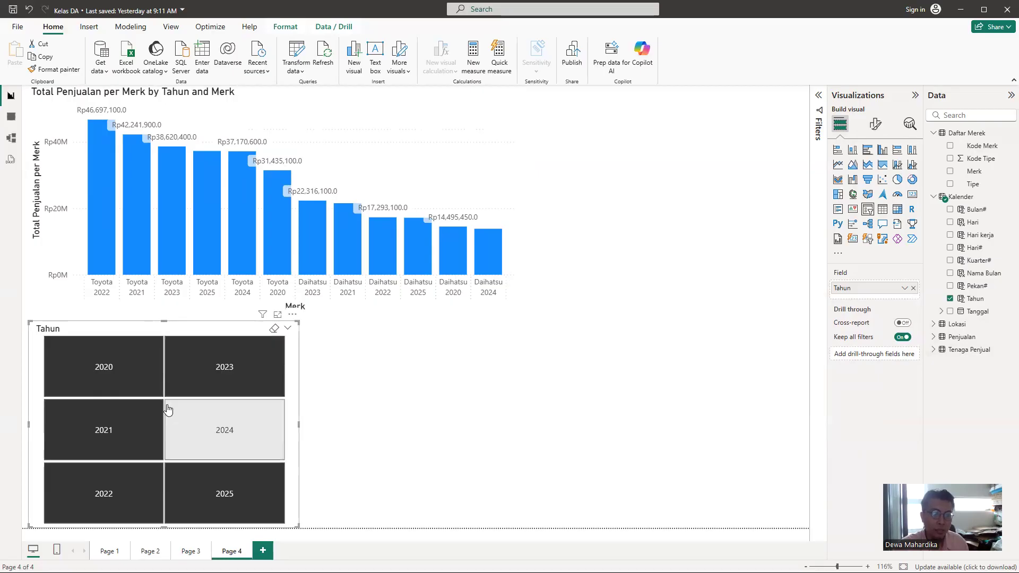
Step: Examine the table relationships in the model, and check the dates and source table of the Tanggal slicer on Page 2
click(11, 138)
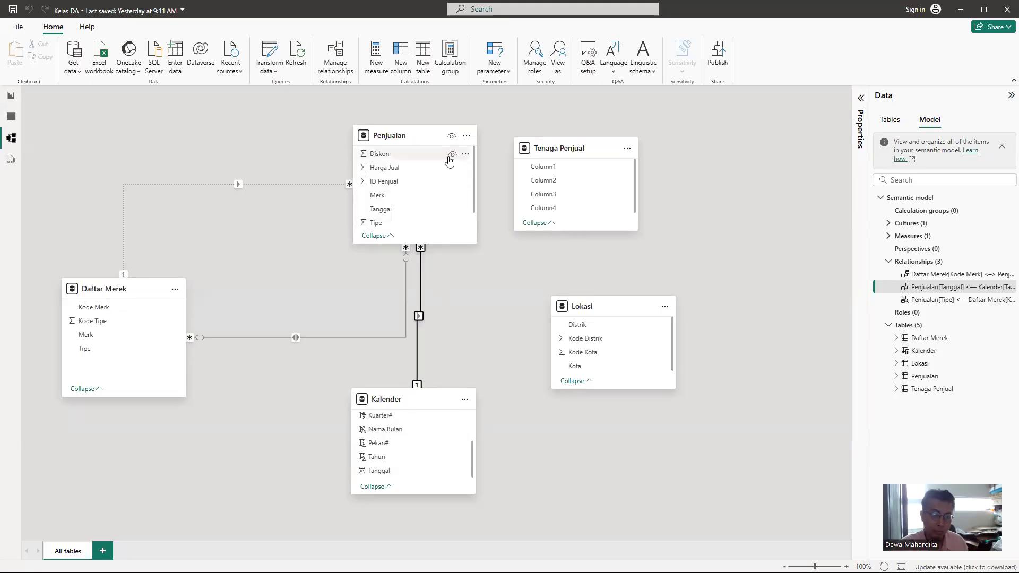
click(12, 99)
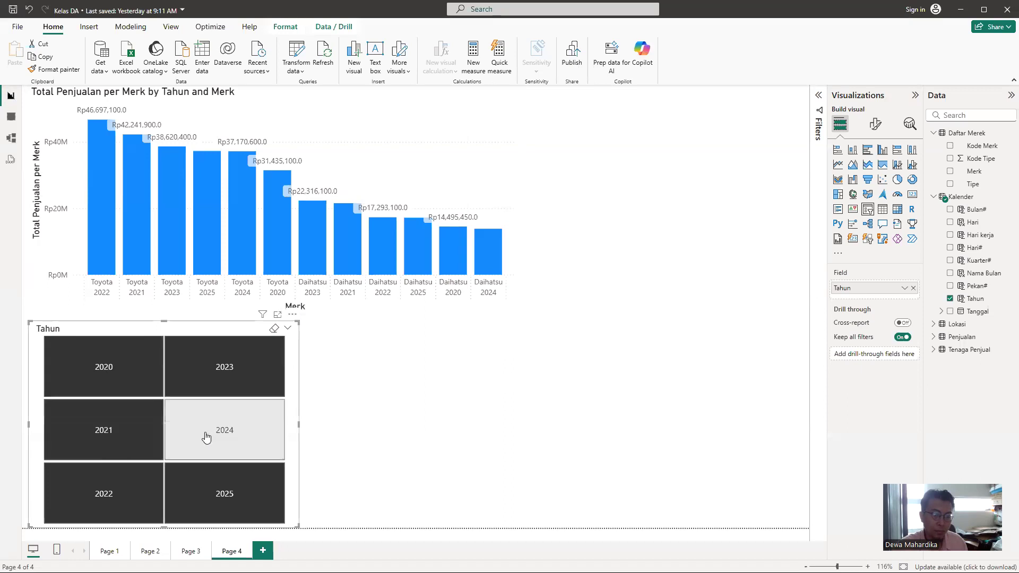
click(155, 551)
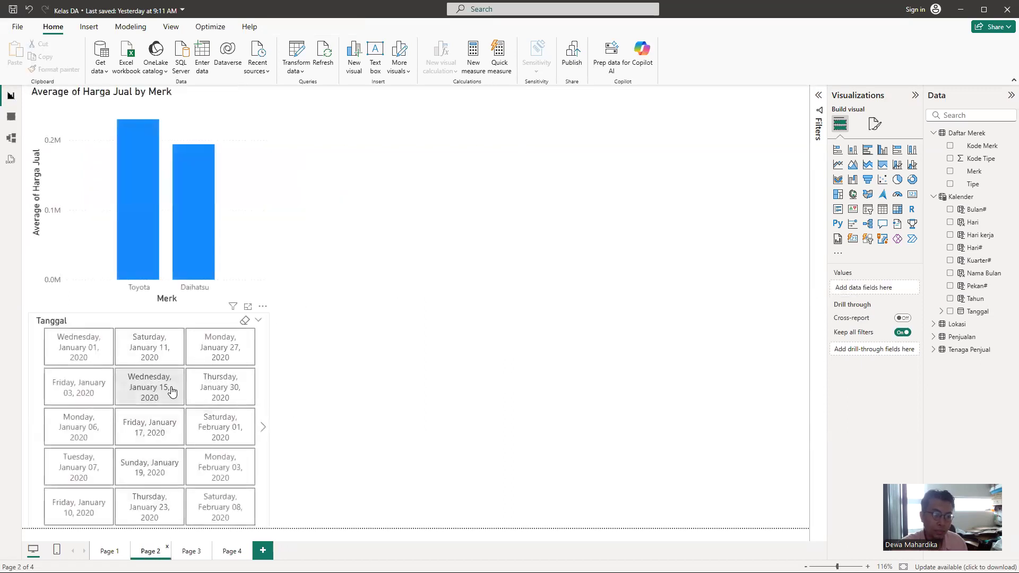
click(269, 352)
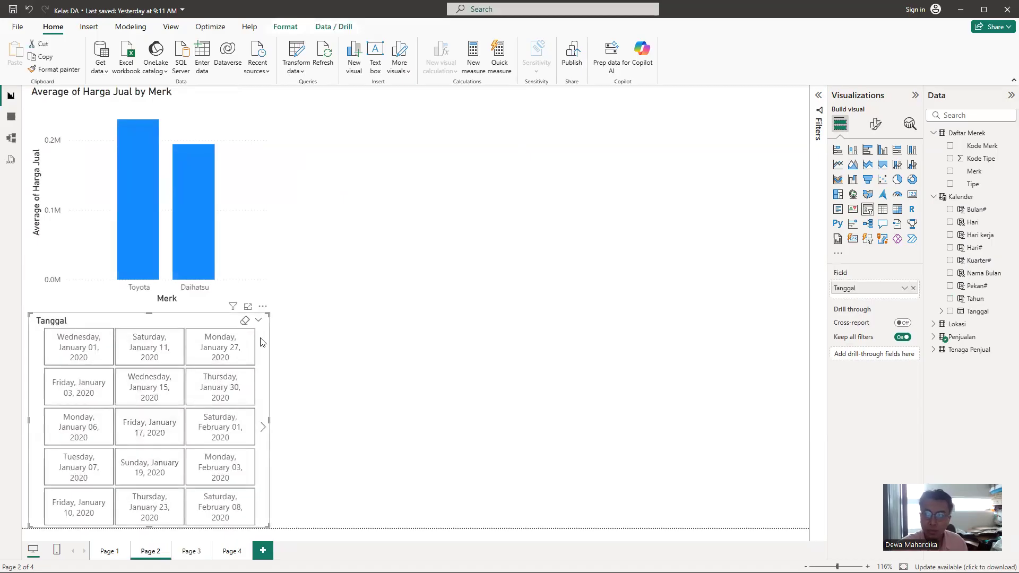
click(935, 337)
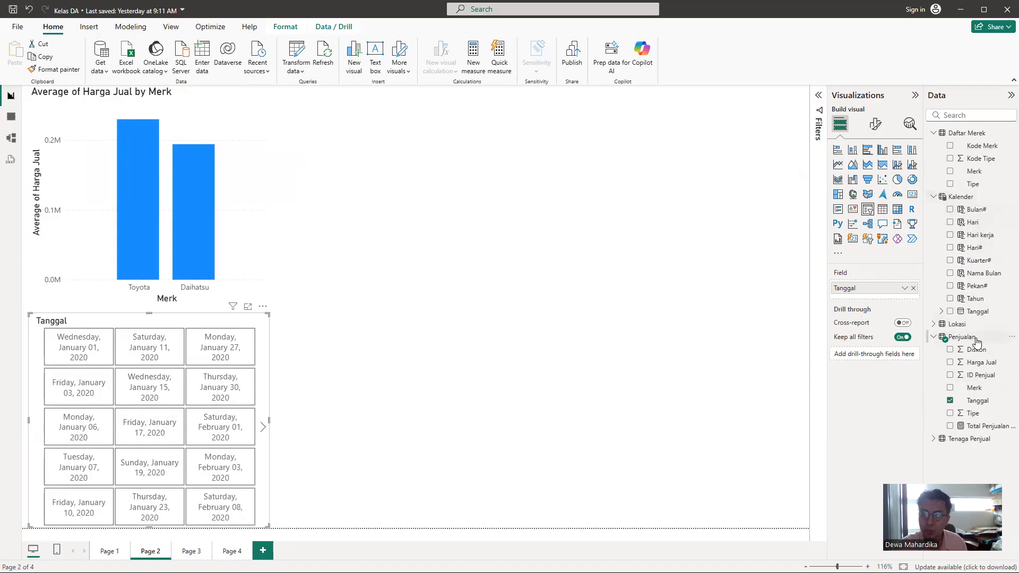
scroll(212, 390, down, 2)
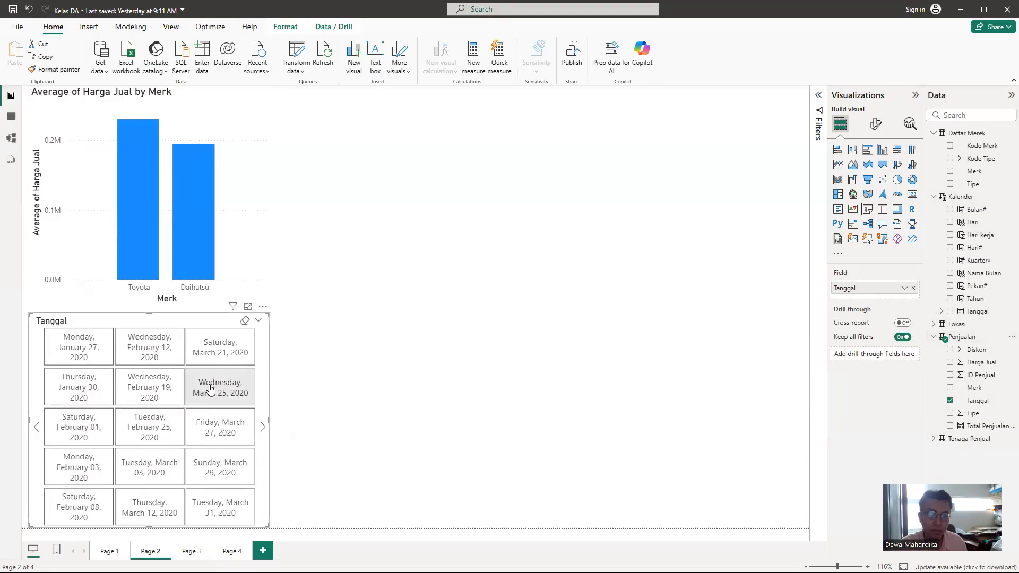
scroll(211, 390, down, 8)
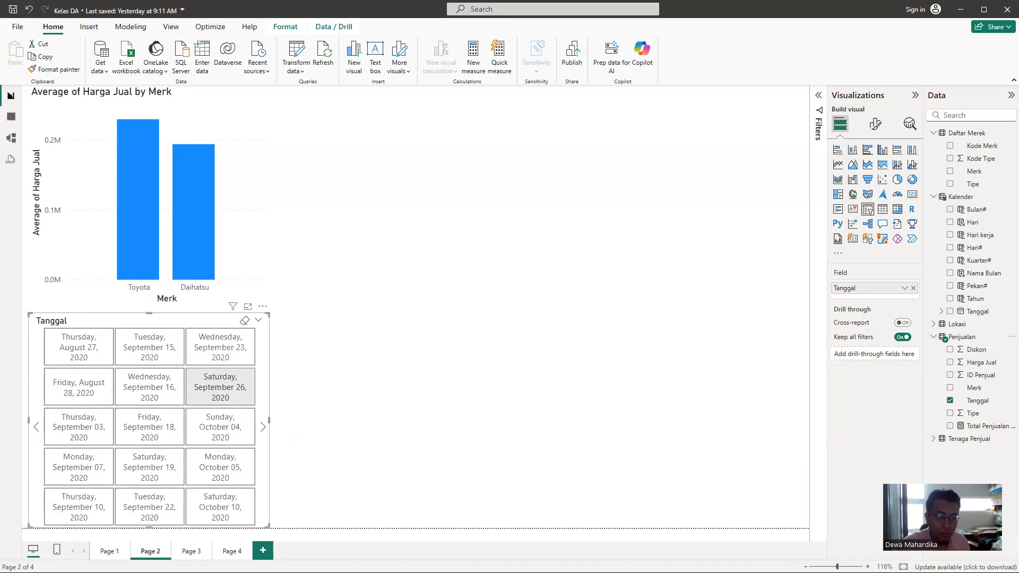
Step: Add a table visual on Page 4, below the sales chart, with Daftar Merek's Tipe and the sum of Penjualan's Harga Jual
click(232, 551)
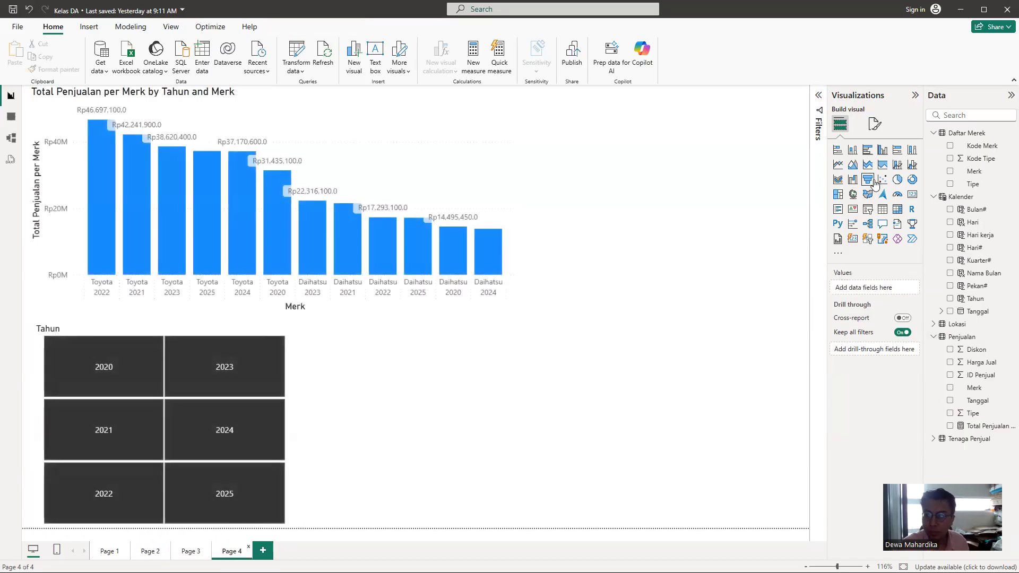
click(492, 175)
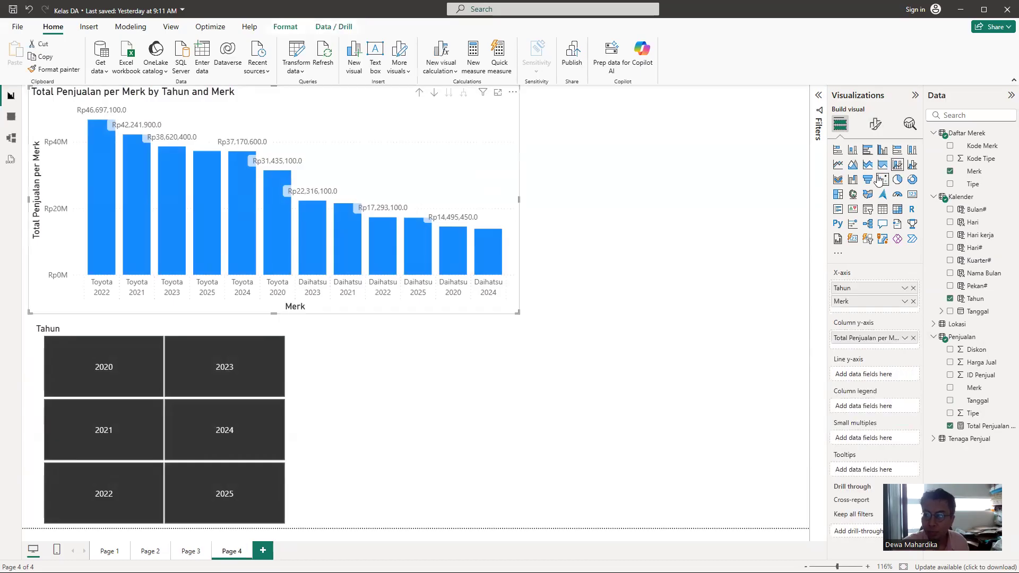
click(612, 352)
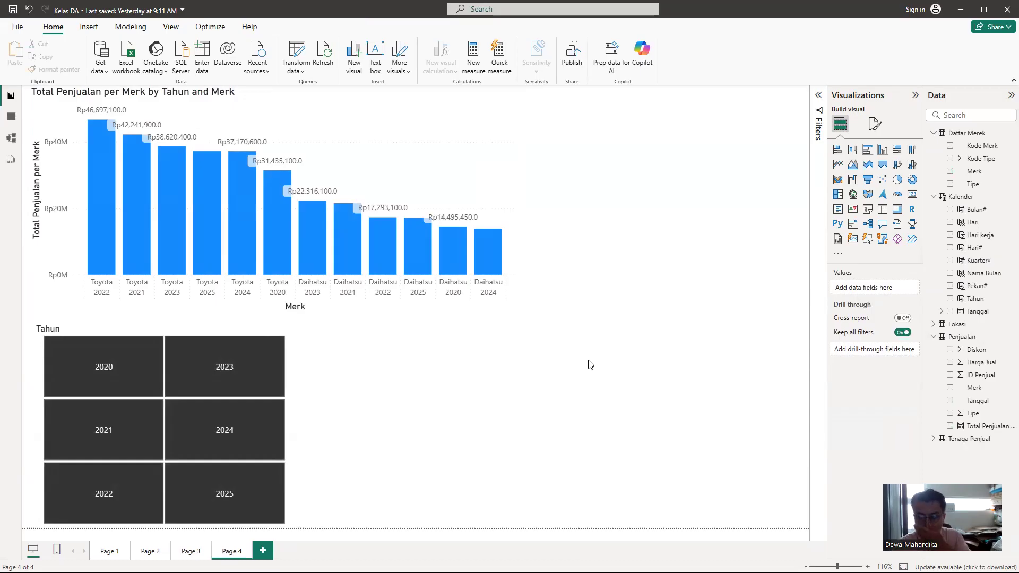
click(883, 209)
drag(436, 368, 574, 362)
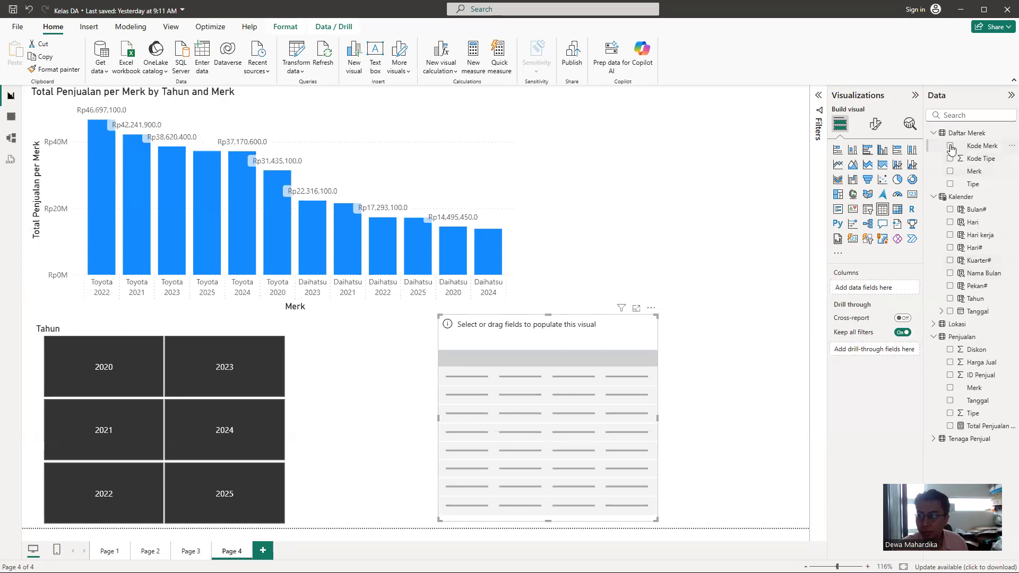
click(950, 185)
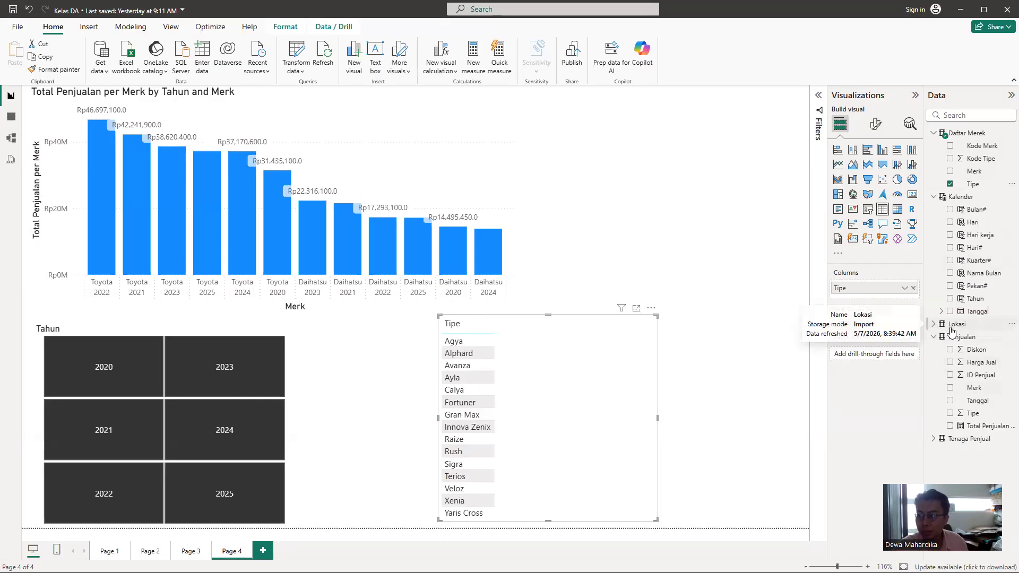
click(951, 363)
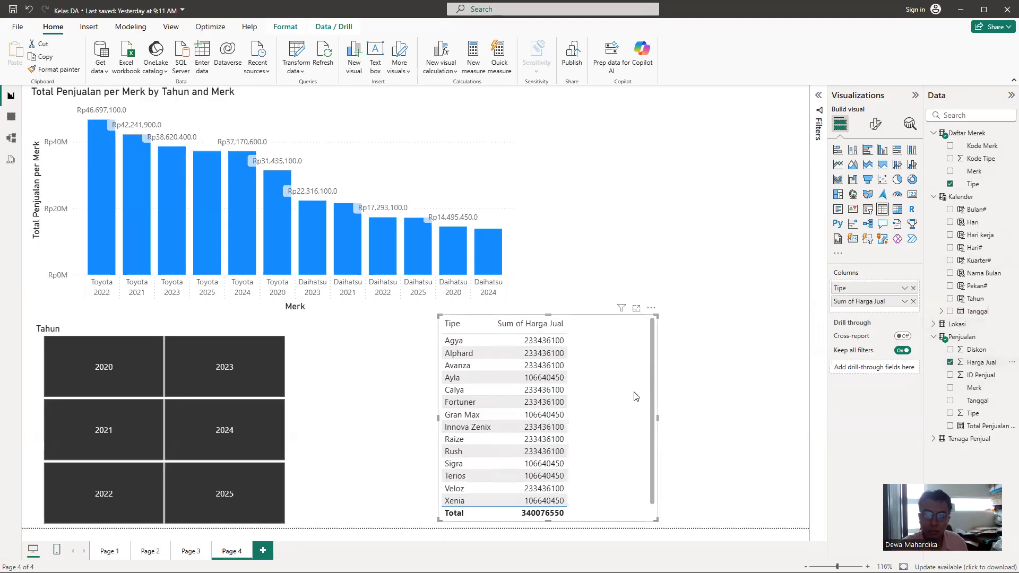
scroll(536, 398, down, 1)
scroll(534, 400, up, 1)
Step: Compare the sales chart and Tipe table for single years by filtering with the Tahun slicer, ending on 2024
click(335, 353)
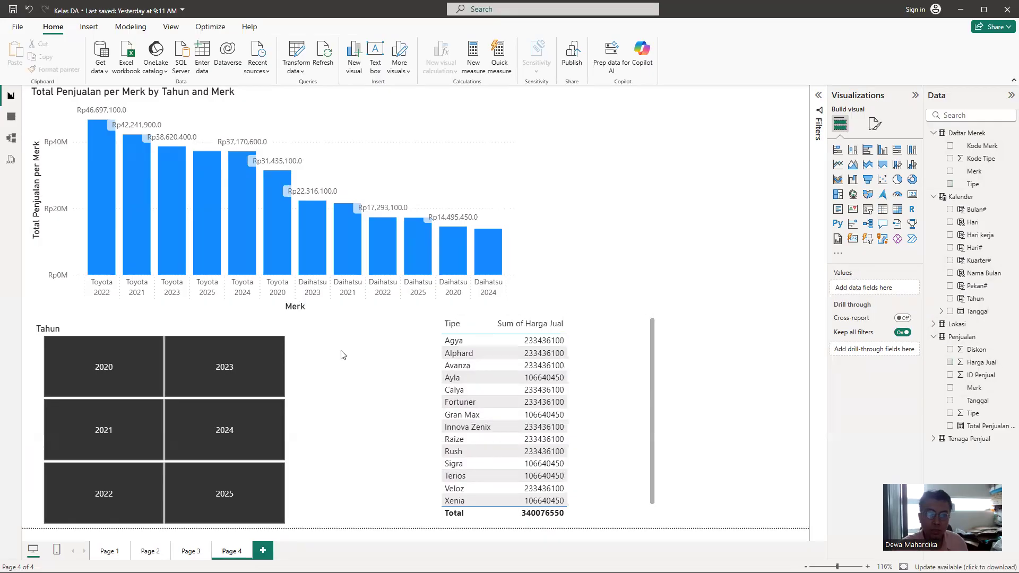
click(130, 366)
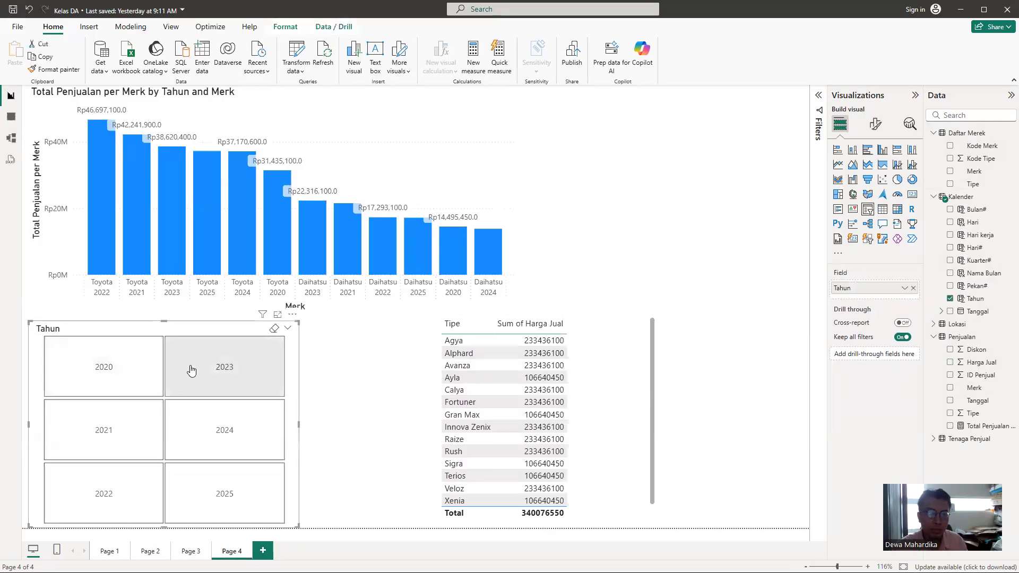
click(109, 369)
click(221, 369)
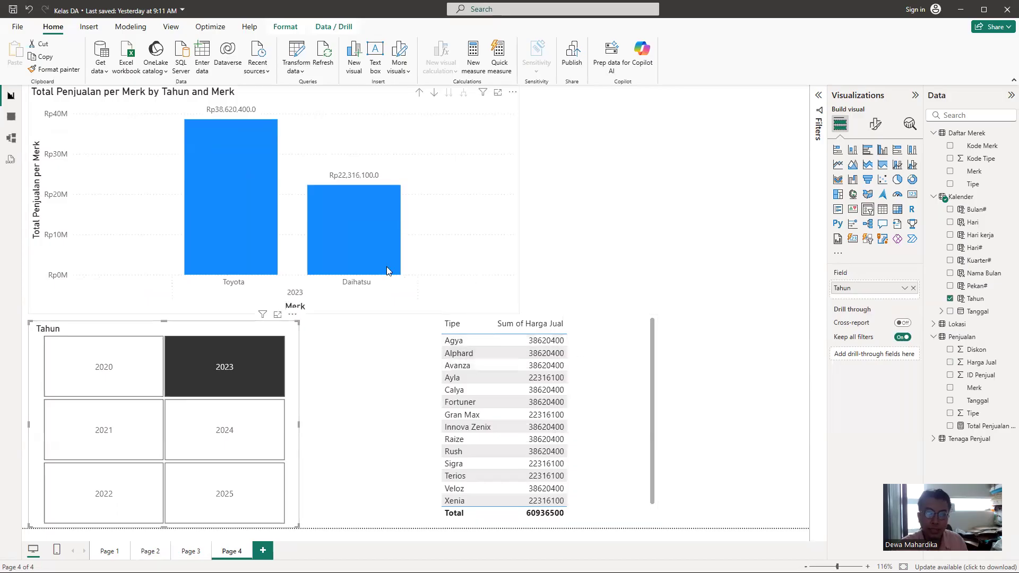
click(212, 426)
click(223, 493)
click(108, 487)
click(108, 445)
click(116, 368)
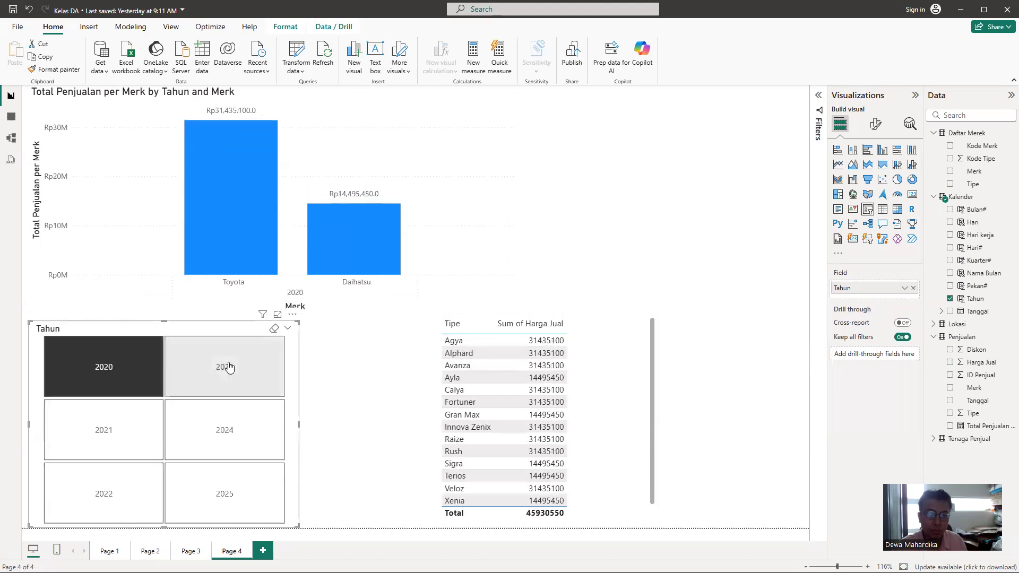
click(222, 365)
click(237, 430)
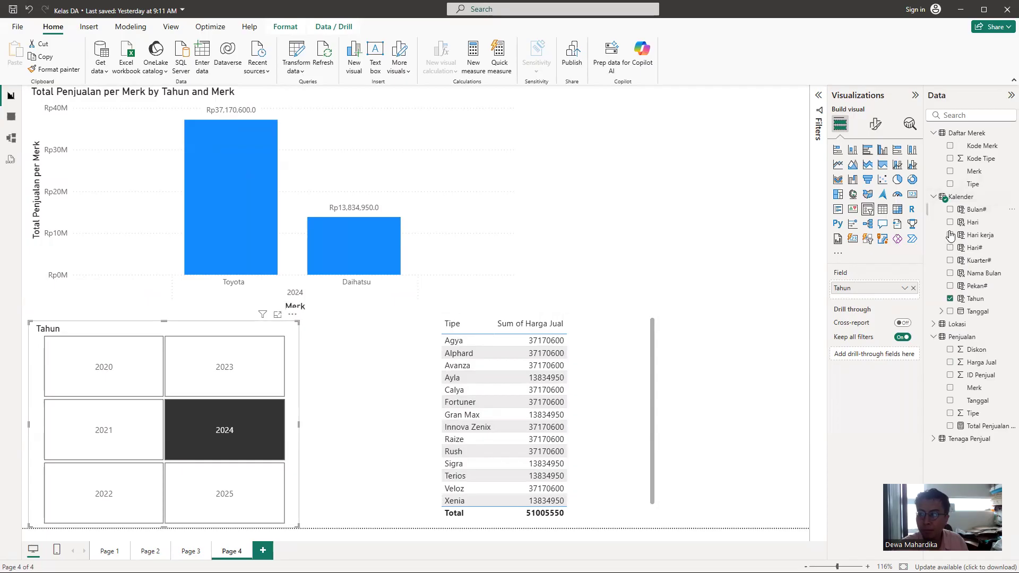
Step: Replace Tipe with Daftar Merek's Merk in the table visual, and place Merk before Sum of Harga Jual
click(611, 370)
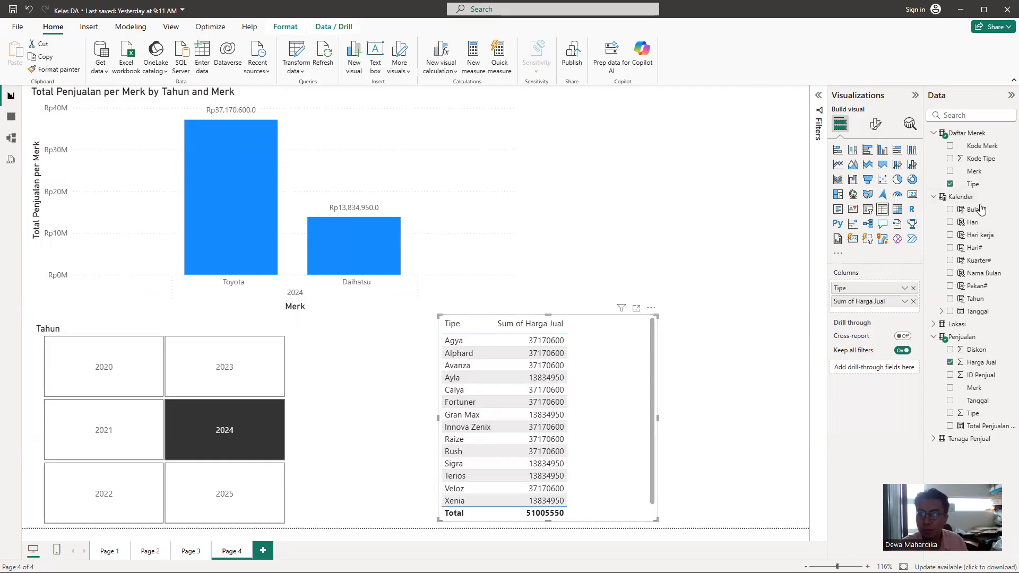
click(950, 183)
click(950, 171)
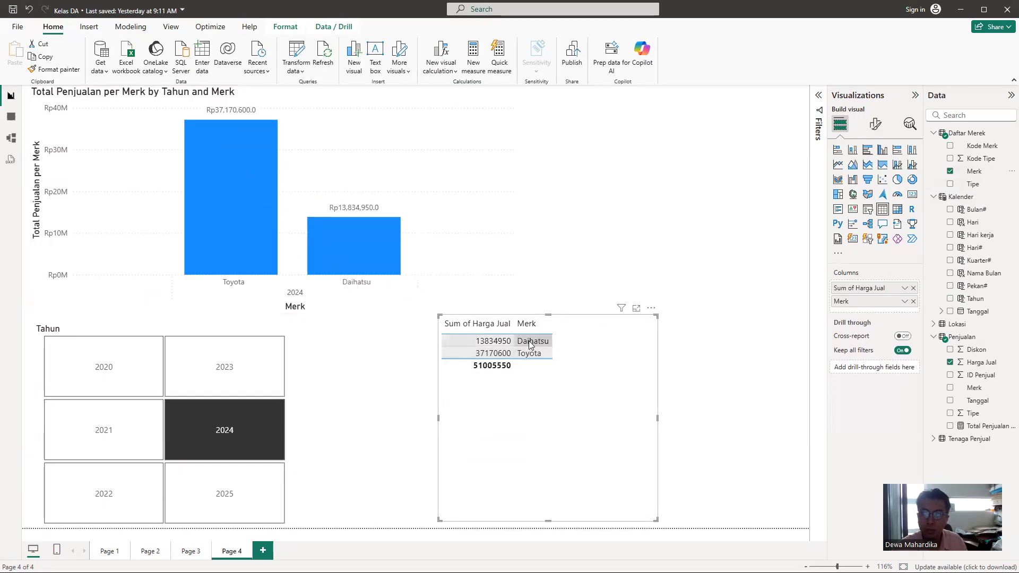
drag(861, 305, 861, 289)
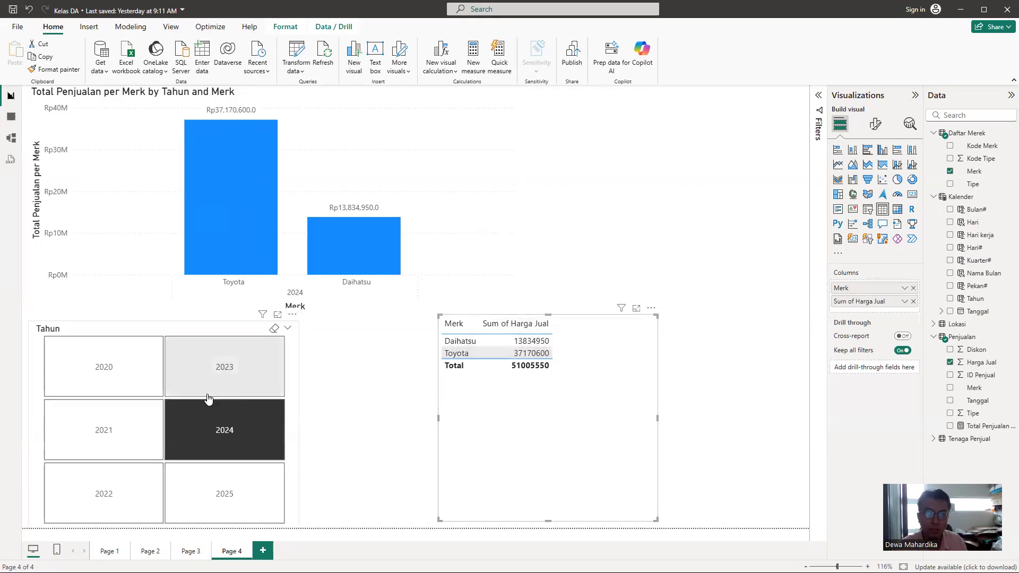
Step: Check the Merk table against the sales chart for 2023, 2020, 2021, 2024 and finally 2025 in the Tahun slicer
click(206, 378)
click(123, 382)
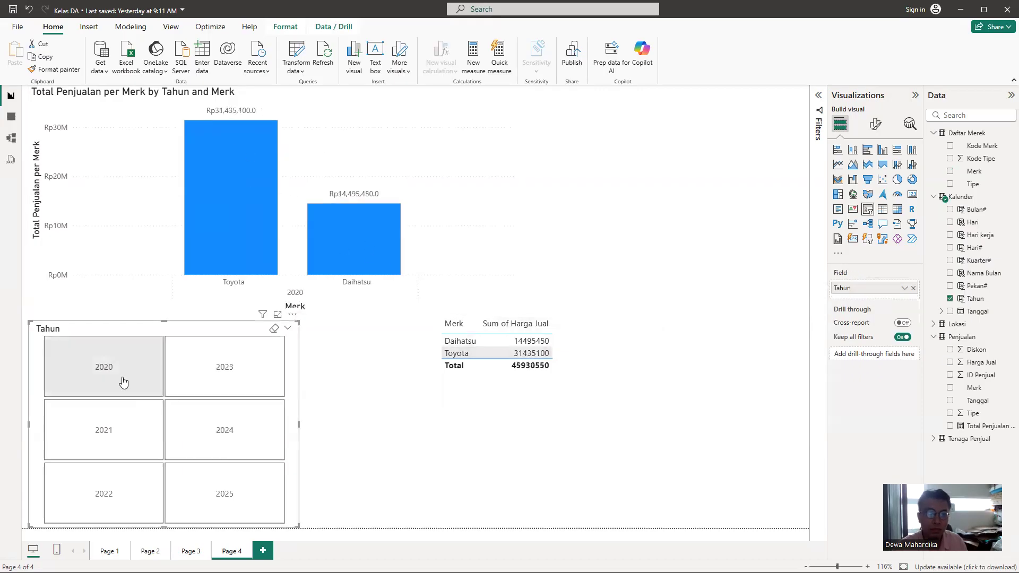
click(121, 424)
click(221, 427)
click(252, 496)
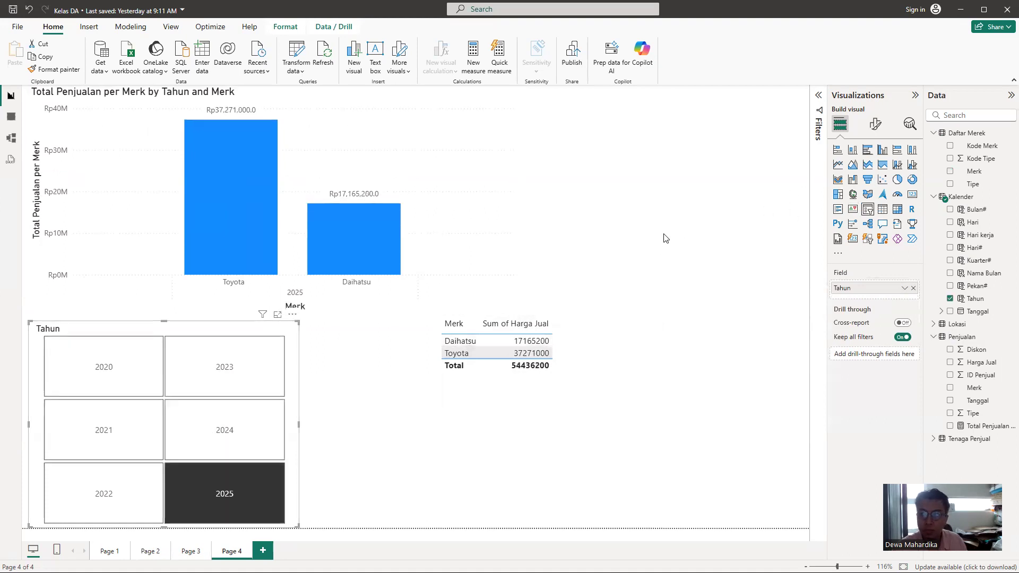
Step: Narrow the Merk and Sum of Harga Jual table visual below the sales chart on Page 4
click(741, 222)
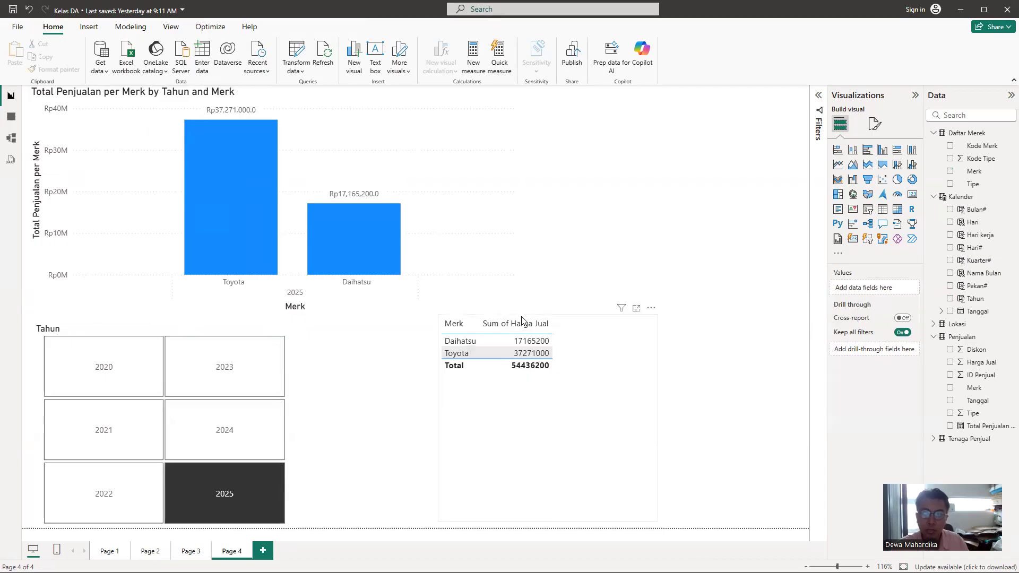
click(649, 391)
drag(658, 419, 601, 419)
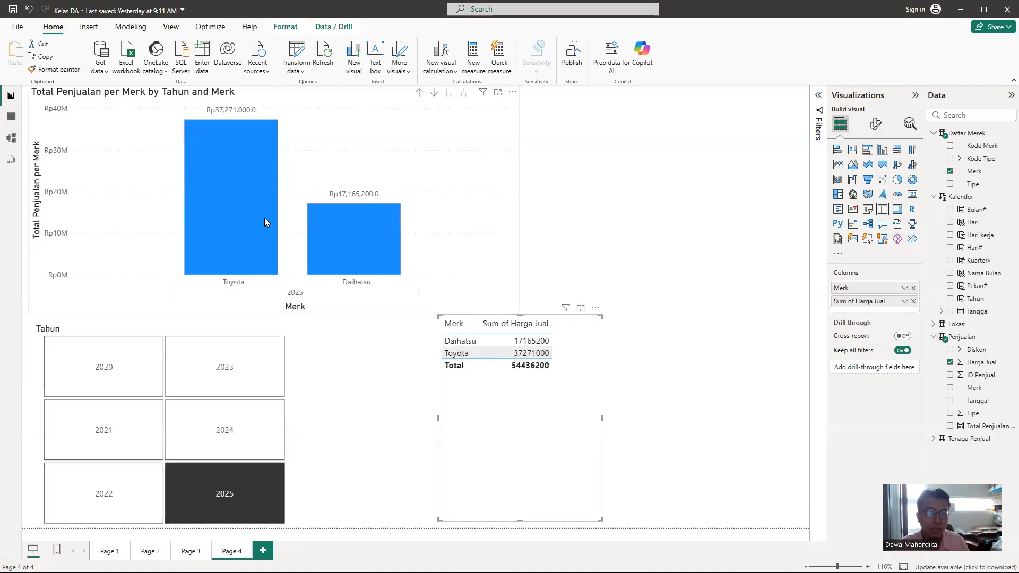
Step: Examine the rows and columns of the Penjualan table's data, and return to the report
click(11, 118)
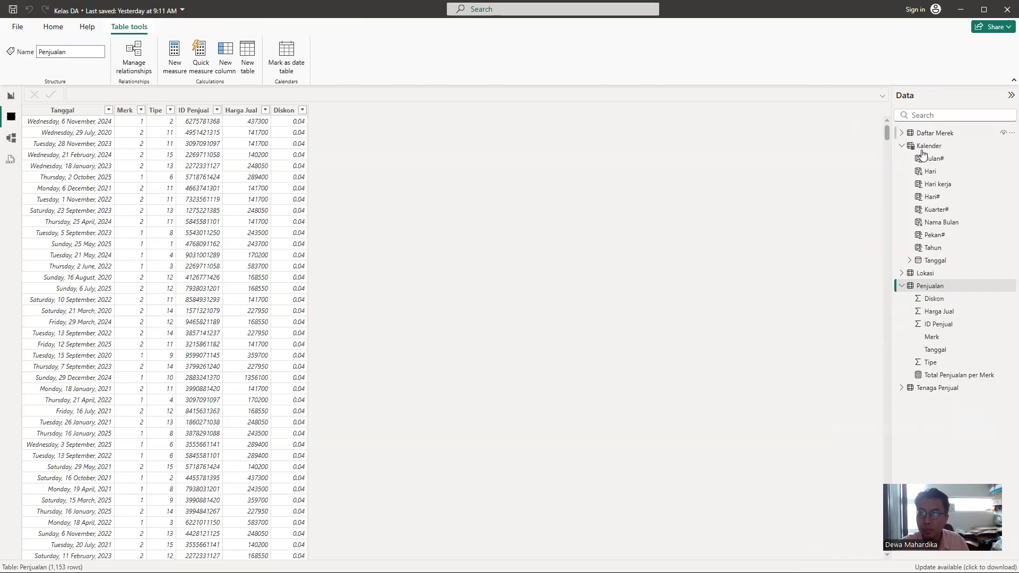
click(936, 290)
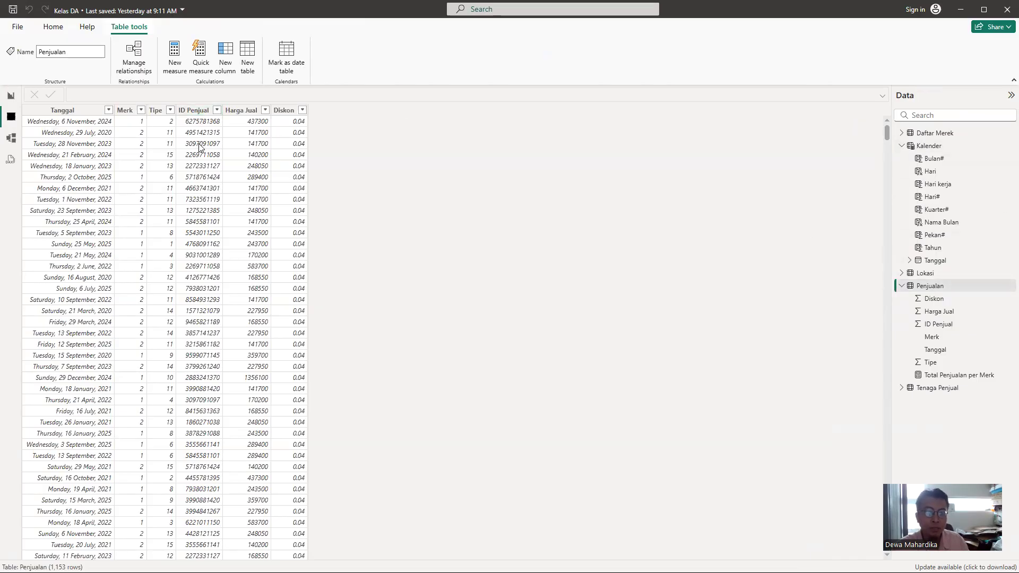
click(10, 95)
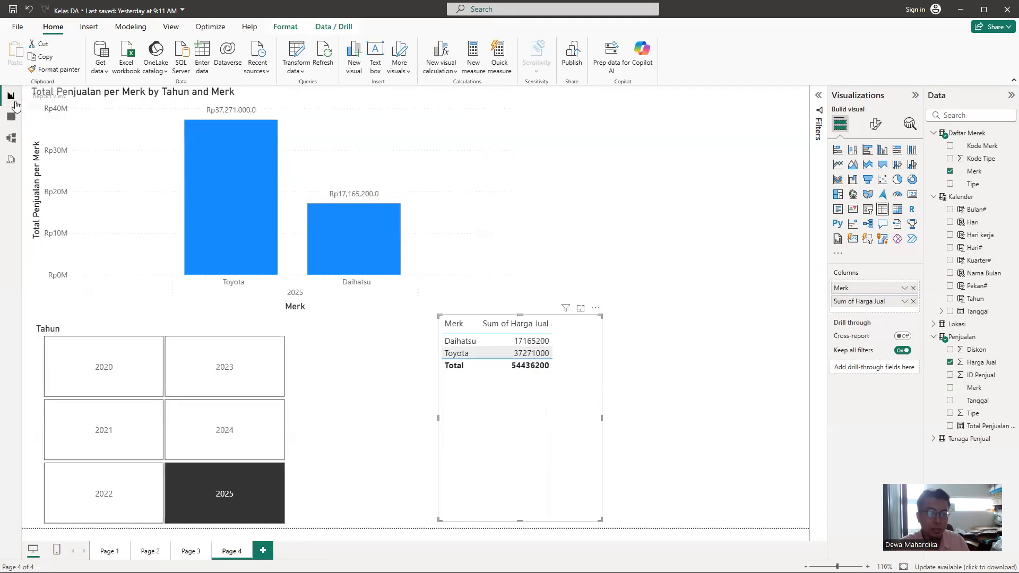
Step: Add a new report page with a table visual containing the sum of Penjualan's ID Penjual
click(261, 489)
click(264, 552)
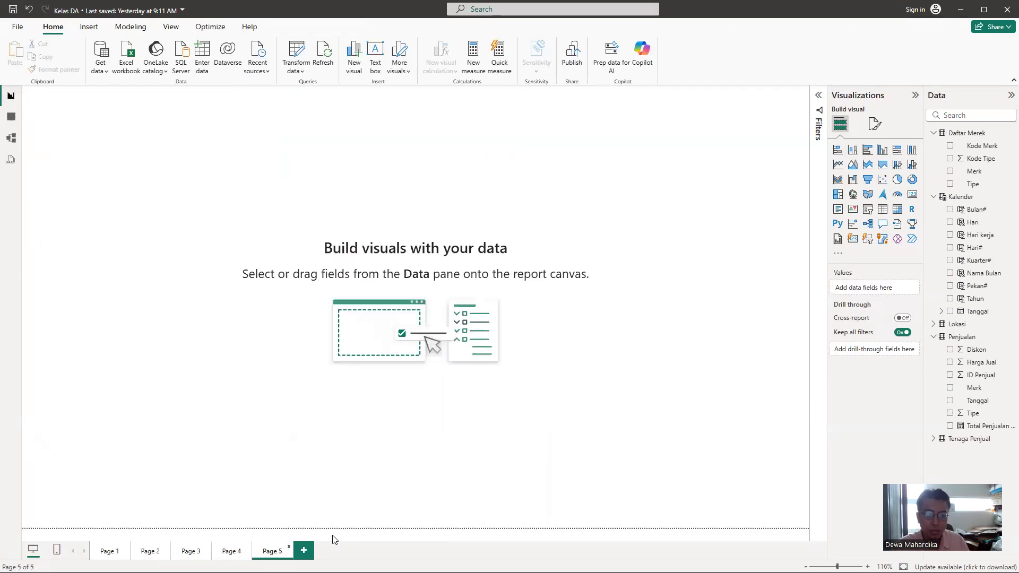
click(882, 209)
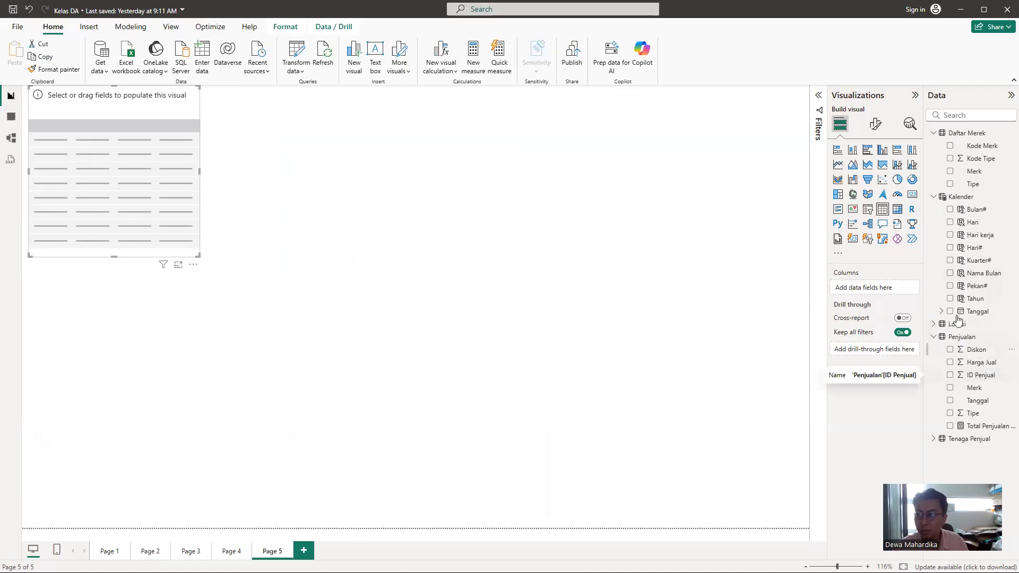
click(950, 376)
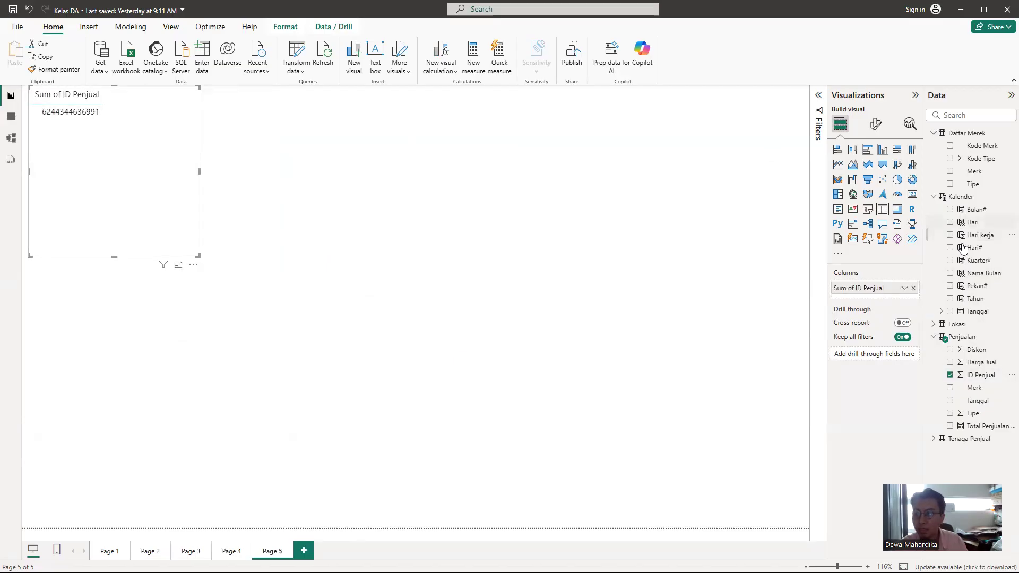
Step: Examine the Tenaga Penjual table's columns and its place among the table relationships in the model
click(934, 439)
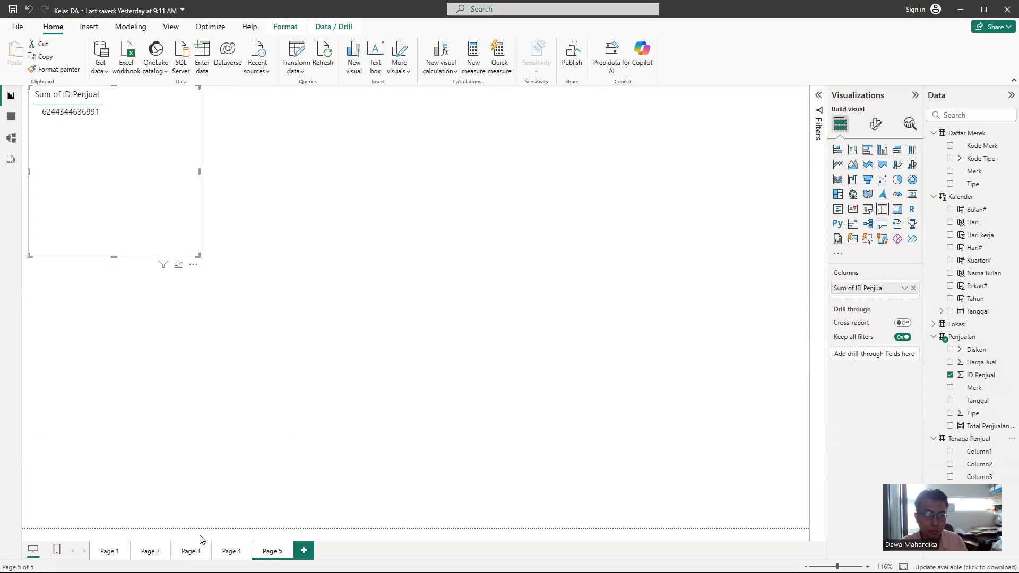
click(13, 139)
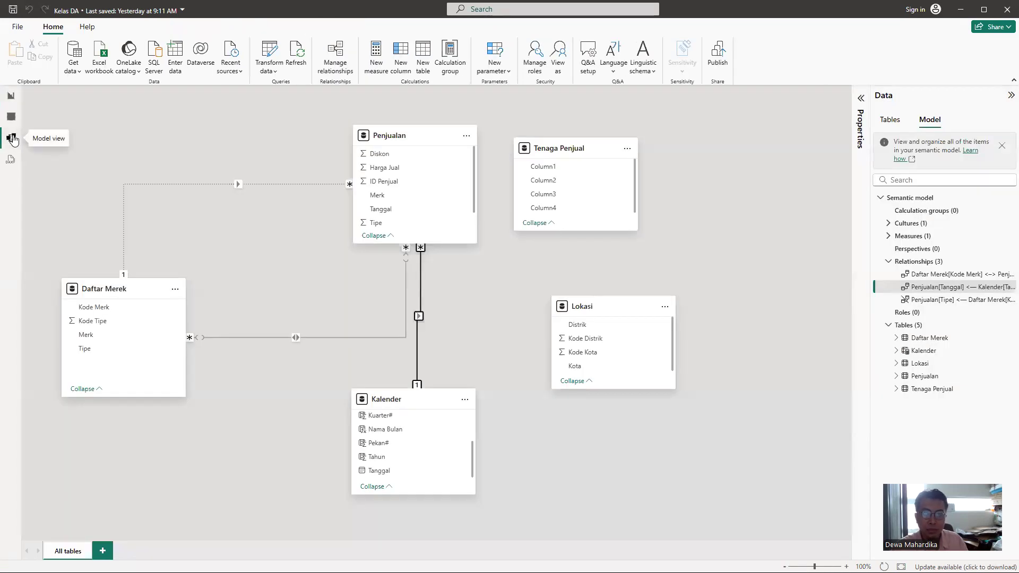